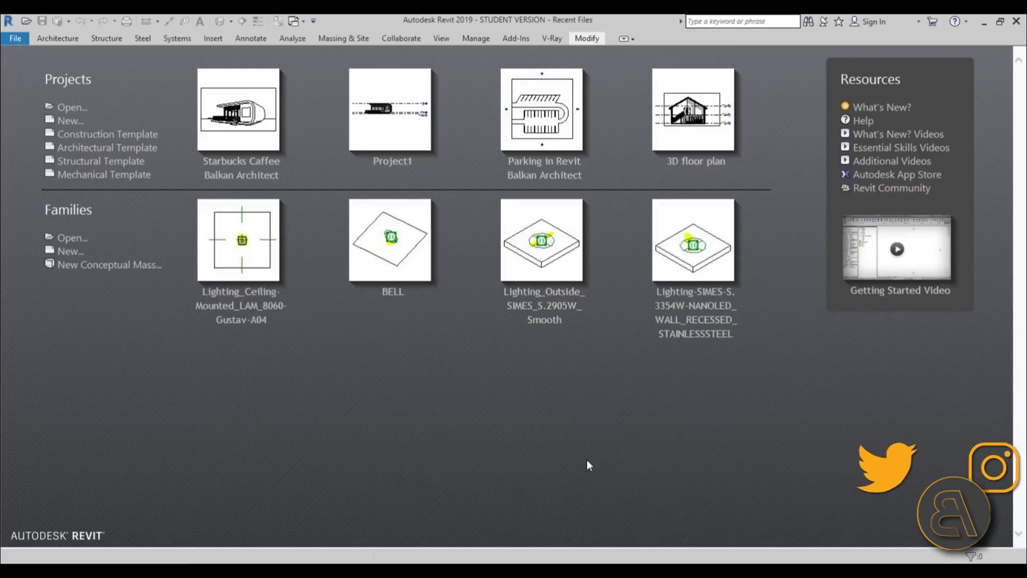
Create a new project from the Architectural Template and set the project length units to meters.
{"action": "left_click", "coordinate": [140, 147]}
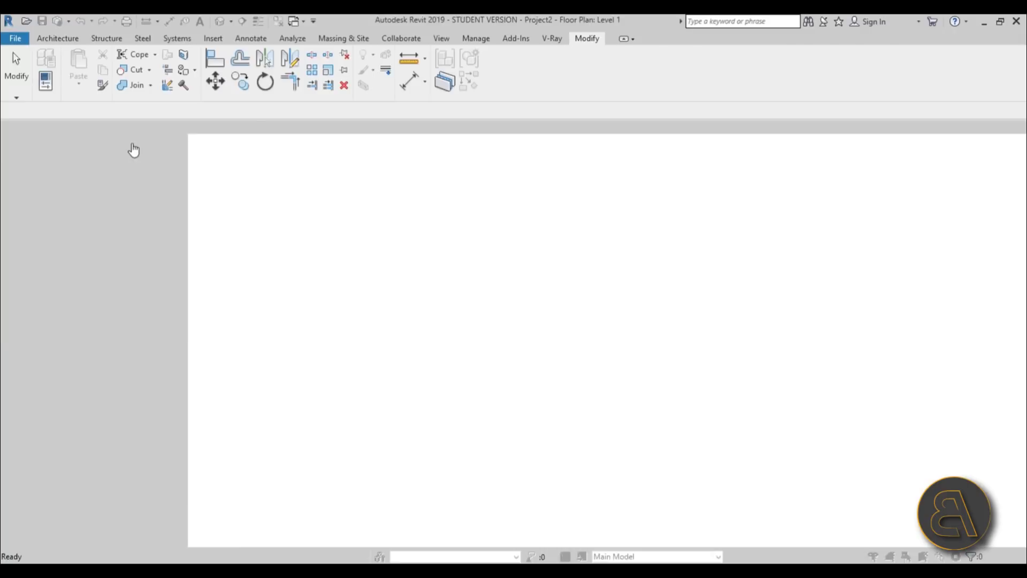
{"action": "middle_click_drag", "start_coordinate": [655, 337], "coordinate": [638, 338]}
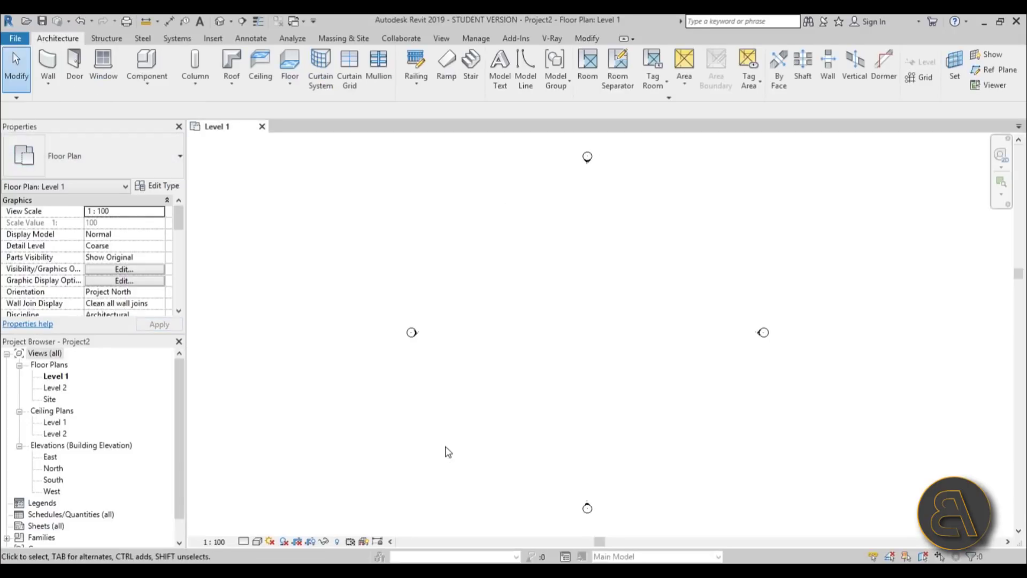
{"action": "key", "text": "u"}
{"action": "key", "text": "n"}
{"action": "left_click", "coordinate": [492, 228]}
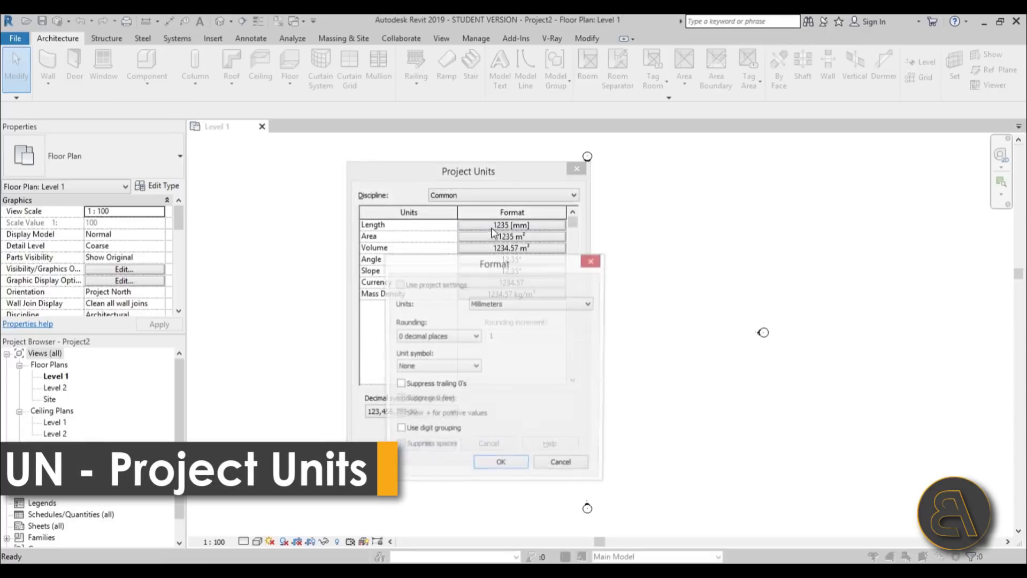
{"action": "left_click", "coordinate": [511, 303]}
{"action": "left_click", "coordinate": [508, 348]}
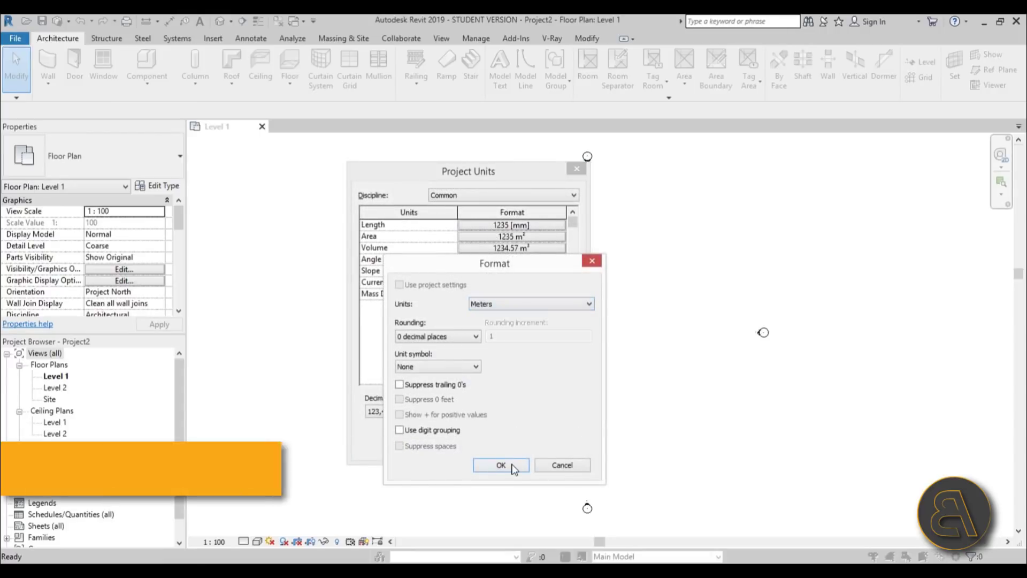
{"action": "left_click", "coordinate": [501, 465]}
{"action": "left_click", "coordinate": [431, 443]}
Open the South building elevation view.
{"action": "double_click", "coordinate": [55, 479]}
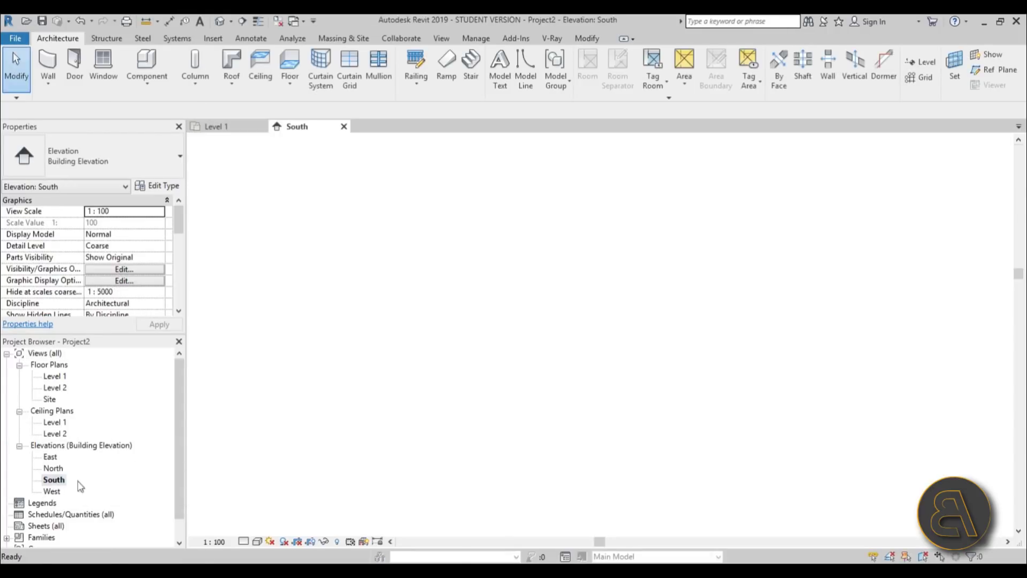
{"action": "scroll", "coordinate": [504, 362], "scroll_direction": "down", "scroll_amount": 1}
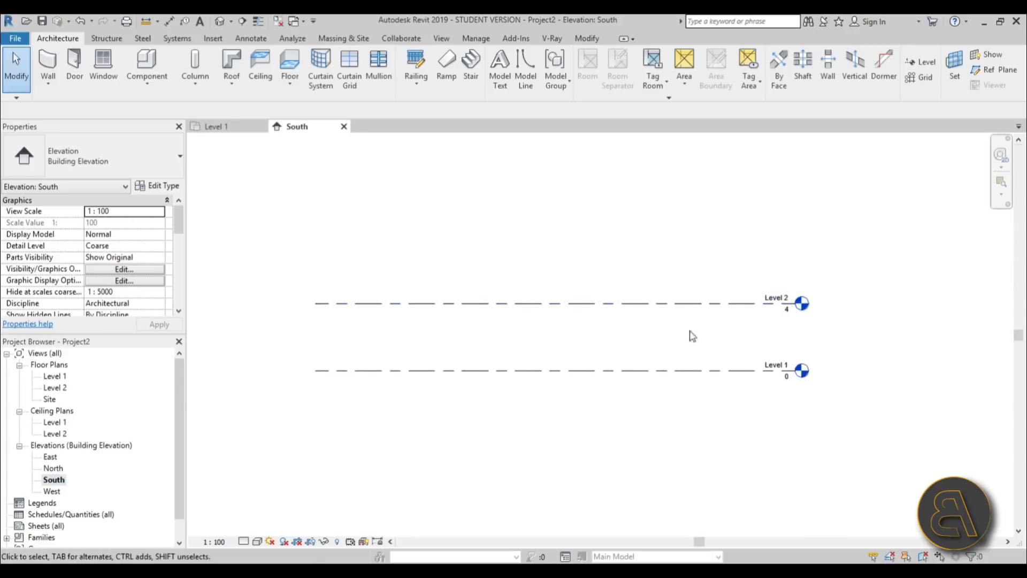
{"action": "scroll", "coordinate": [687, 337], "scroll_direction": "down", "scroll_amount": 1}
{"action": "middle_click_drag", "start_coordinate": [583, 360], "coordinate": [489, 395]}
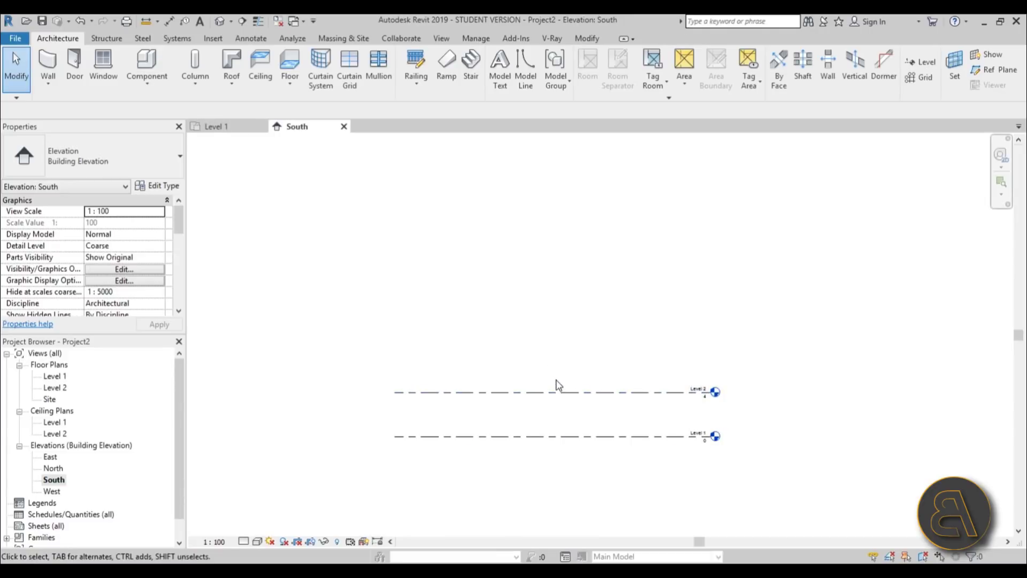
Add six levels stacked above Level 2, using Pick Lines with a 4 m offset from the level line below each.
{"action": "left_click", "coordinate": [921, 63]}
{"action": "left_click", "coordinate": [508, 56]}
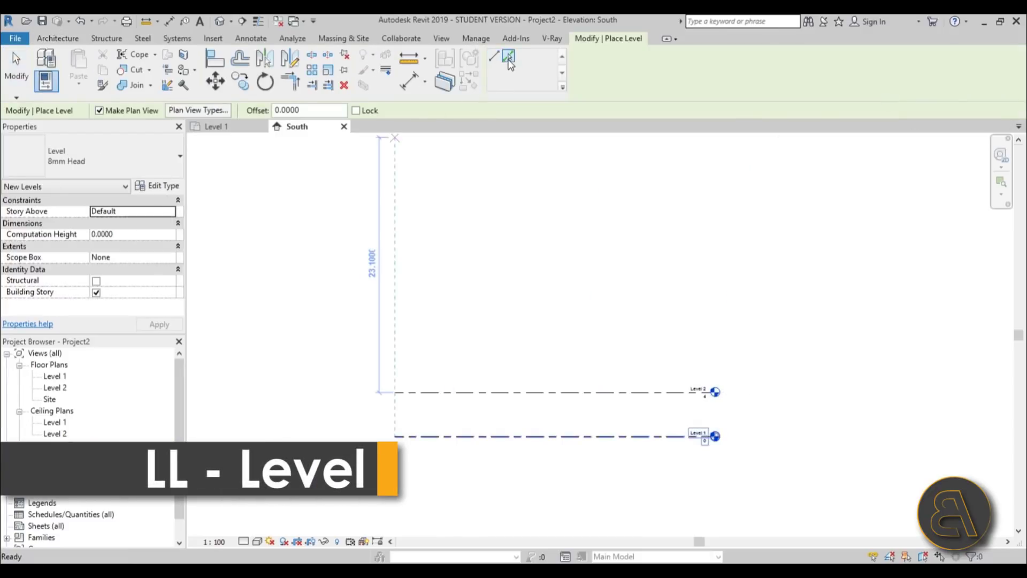
{"action": "type", "text": "4"}
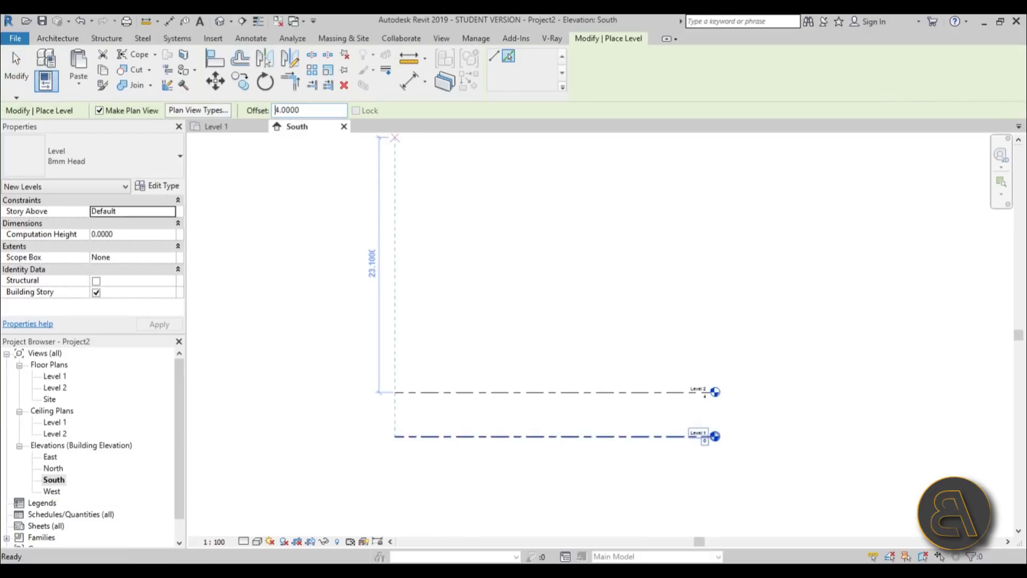
{"action": "left_click", "coordinate": [534, 392]}
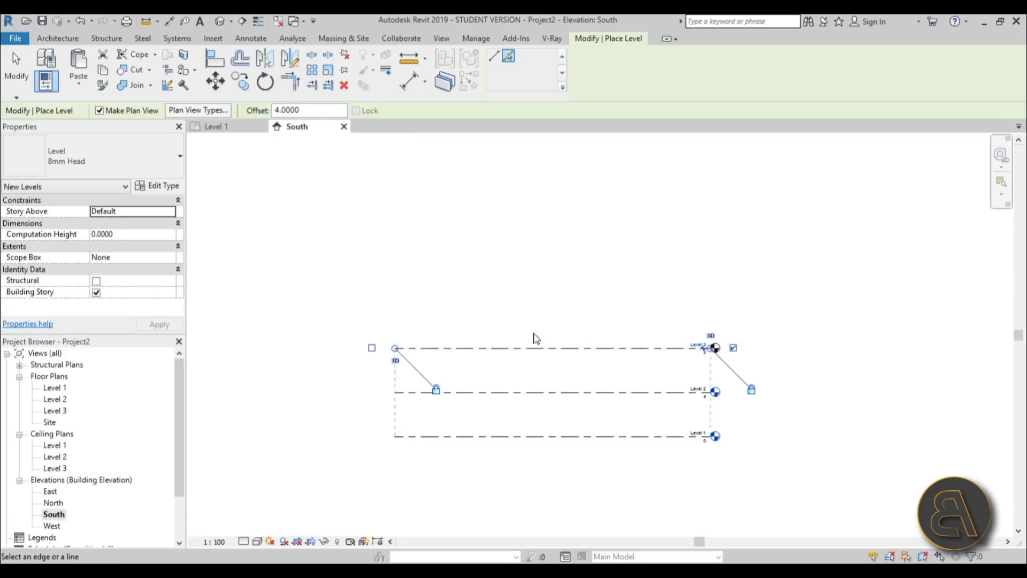
{"action": "left_click", "coordinate": [535, 348]}
{"action": "left_click", "coordinate": [535, 305]}
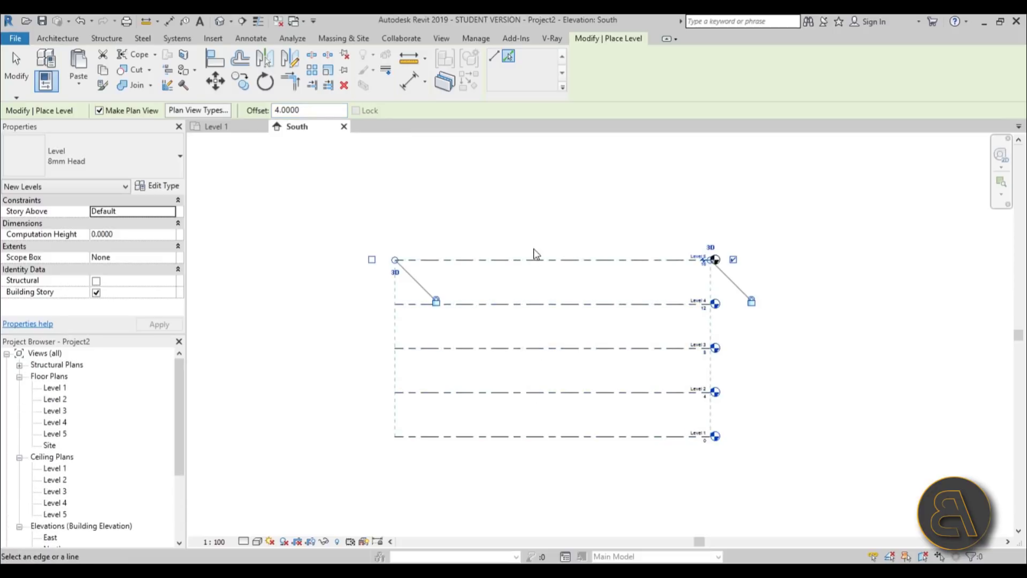
{"action": "left_click", "coordinate": [535, 259]}
{"action": "left_click", "coordinate": [539, 218]}
{"action": "scroll", "coordinate": [546, 259], "scroll_direction": "down", "scroll_amount": 1}
{"action": "scroll", "coordinate": [642, 317], "scroll_direction": "up", "scroll_amount": 5}
{"action": "scroll", "coordinate": [661, 338], "scroll_direction": "down", "scroll_amount": 3}
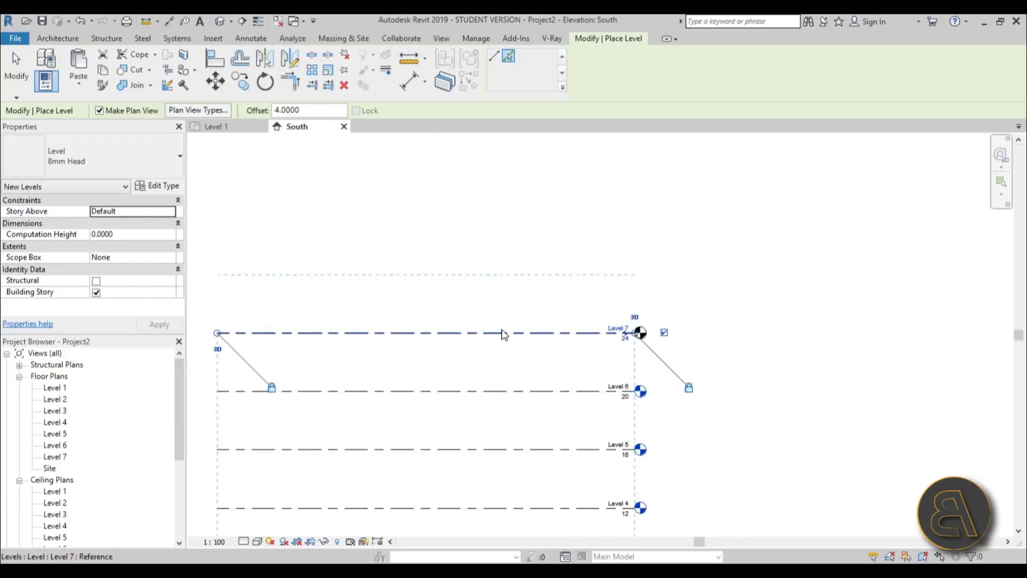
{"action": "left_click", "coordinate": [503, 334]}
{"action": "scroll", "coordinate": [503, 334], "scroll_direction": "down", "scroll_amount": 3}
{"action": "scroll", "coordinate": [562, 397], "scroll_direction": "up", "scroll_amount": 2}
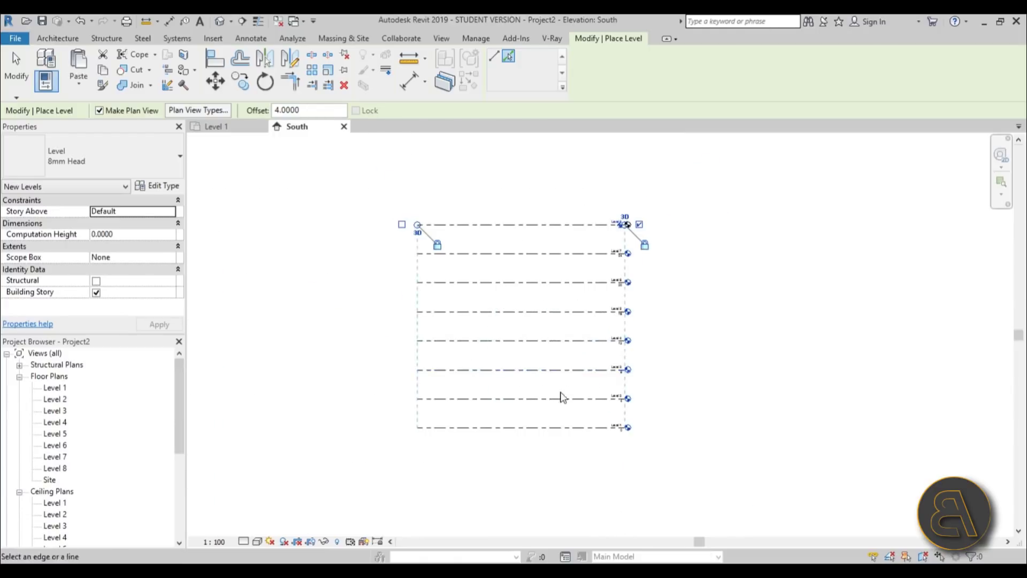
{"action": "key", "text": "Escape"}
{"action": "key", "text": "Escape"}
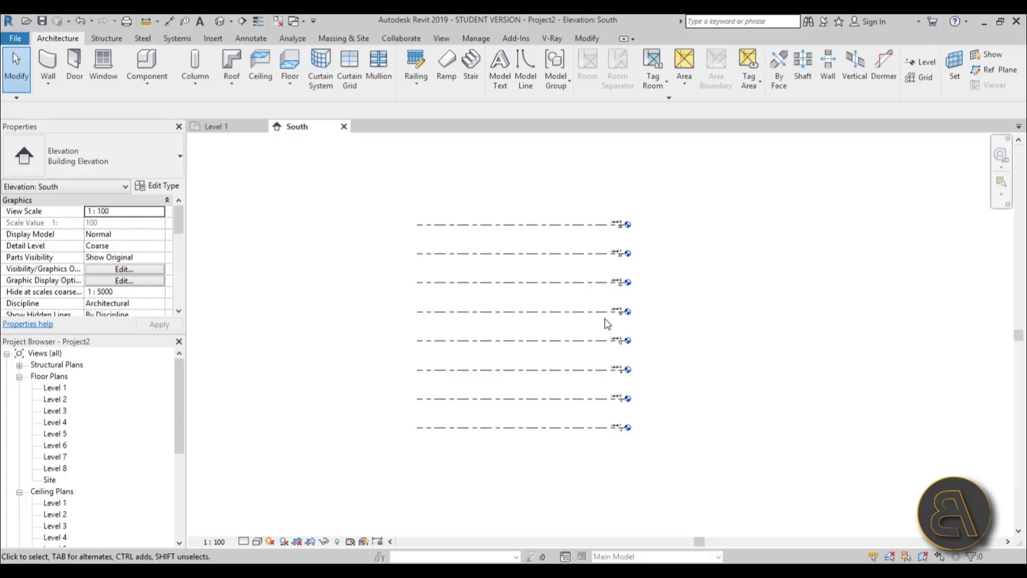
Turn on Show Mass Form and Floors and start an in-place mass with the default name.
{"action": "scroll", "coordinate": [423, 316], "scroll_direction": "up", "scroll_amount": 1}
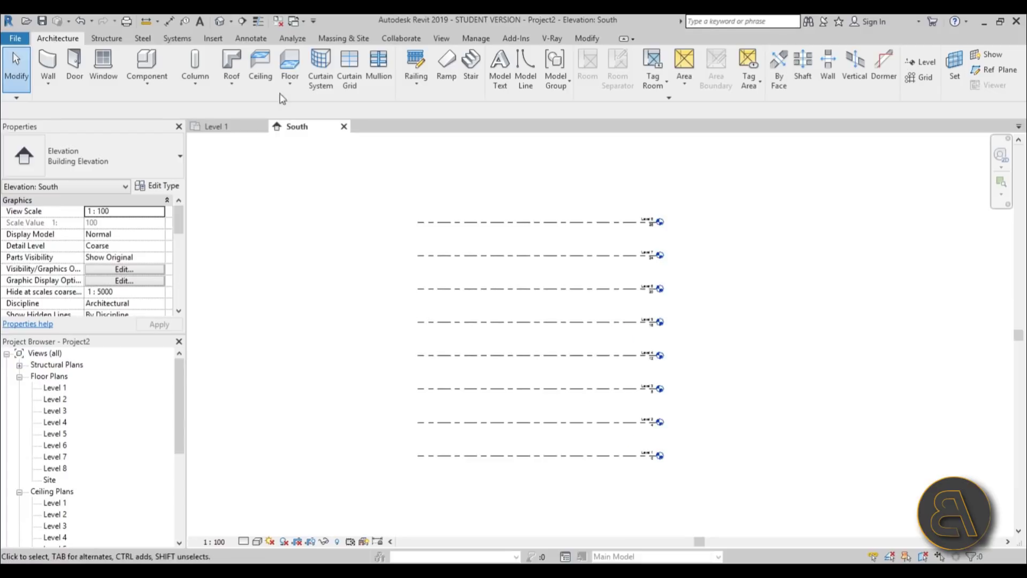
{"action": "left_click", "coordinate": [153, 85]}
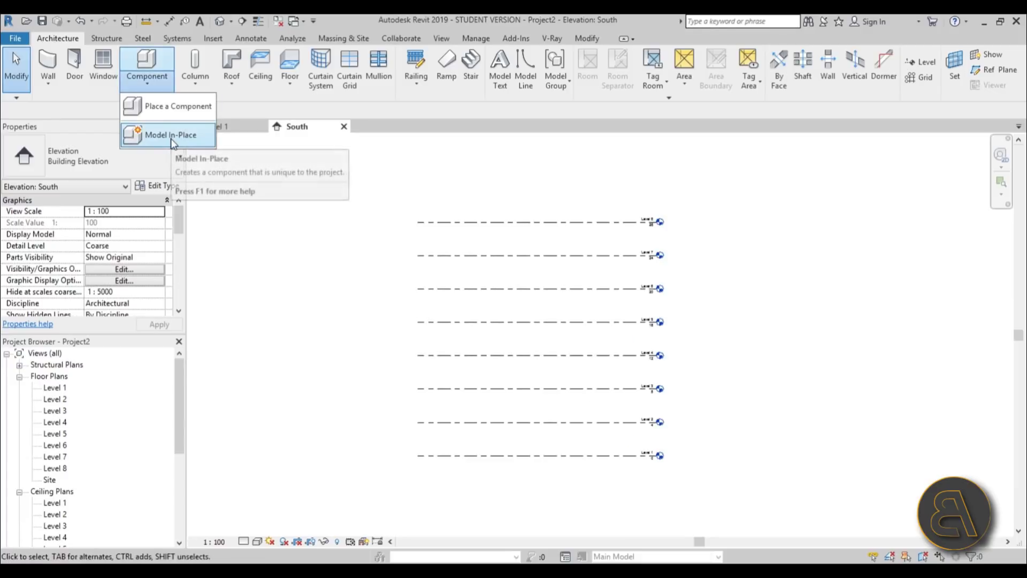
{"action": "left_click", "coordinate": [332, 42]}
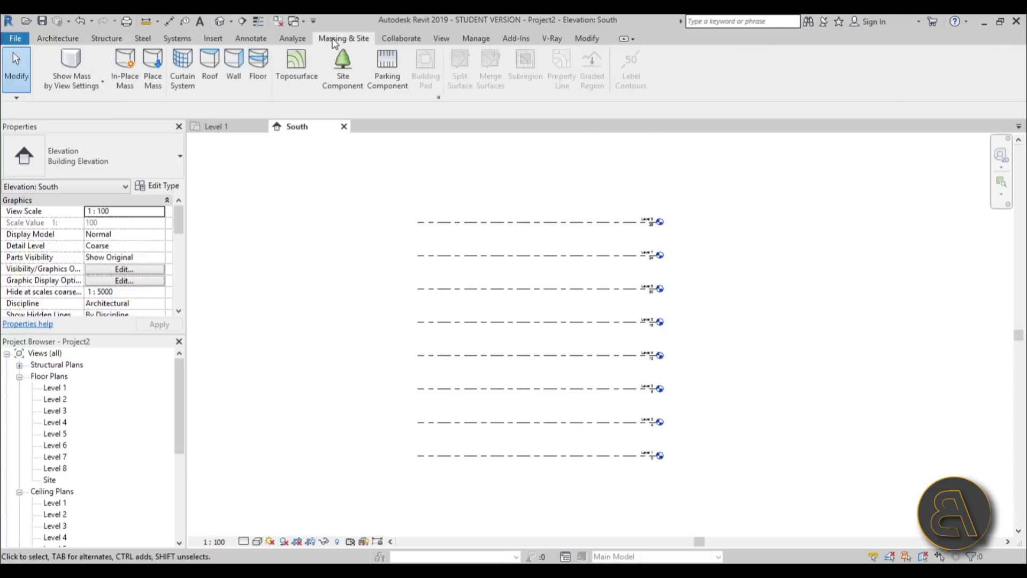
{"action": "left_click", "coordinate": [71, 64]}
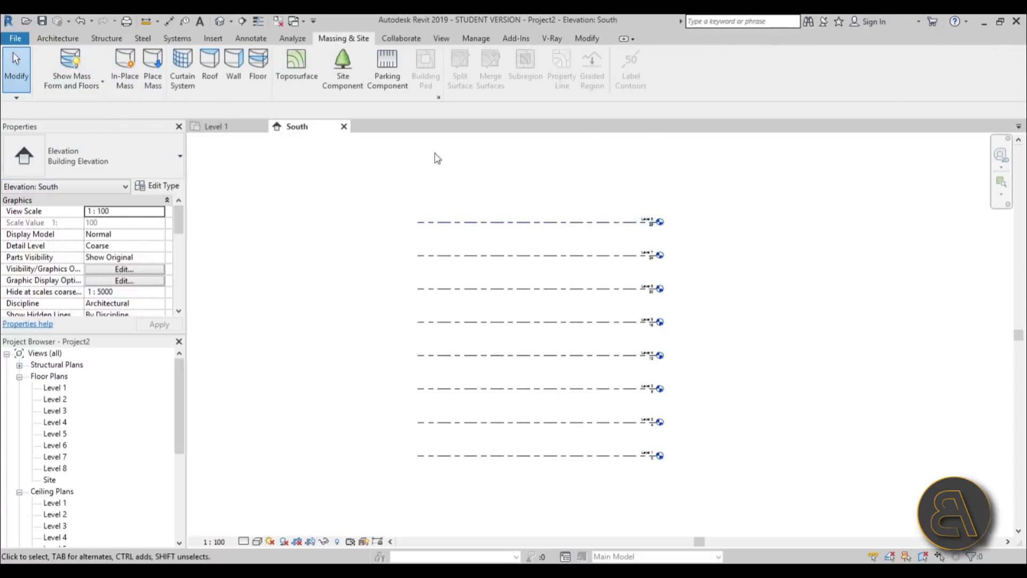
{"action": "left_click", "coordinate": [124, 89]}
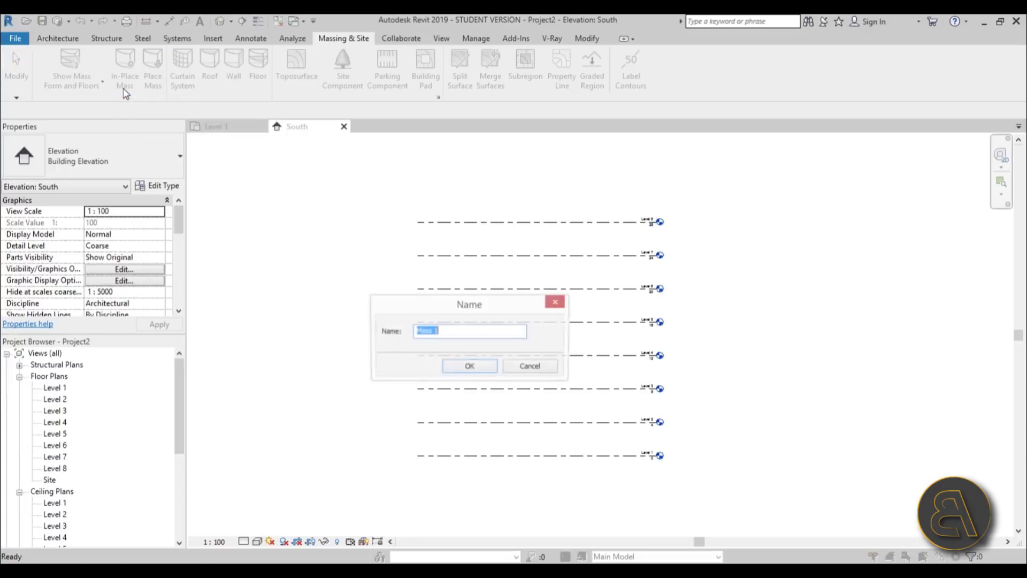
{"action": "left_click", "coordinate": [462, 368]}
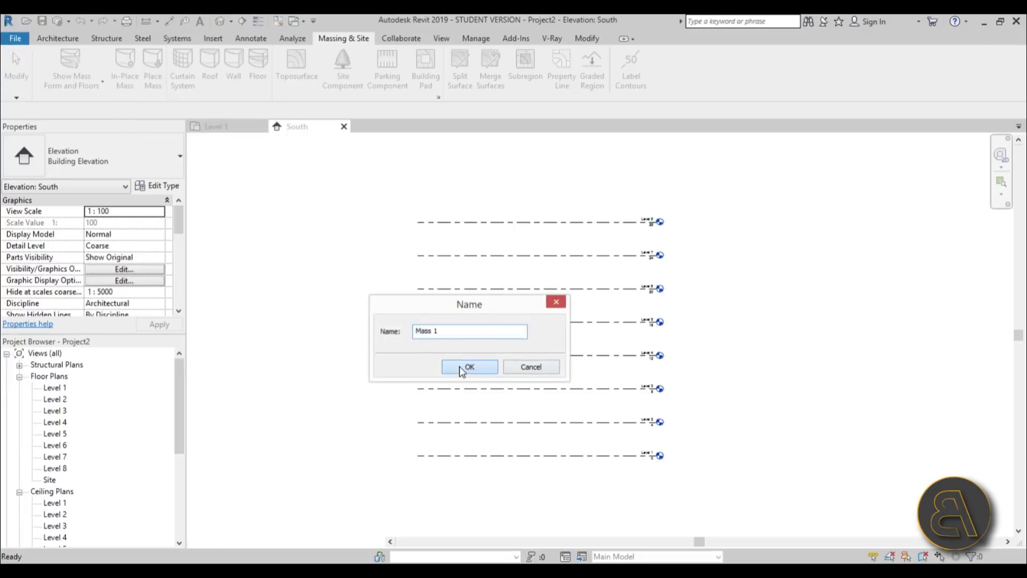
On the Level 1 floor plan, draw a six-sided inscribed polygon with a radius of about 3 m between the elevation markers.
{"action": "double_click", "coordinate": [55, 388]}
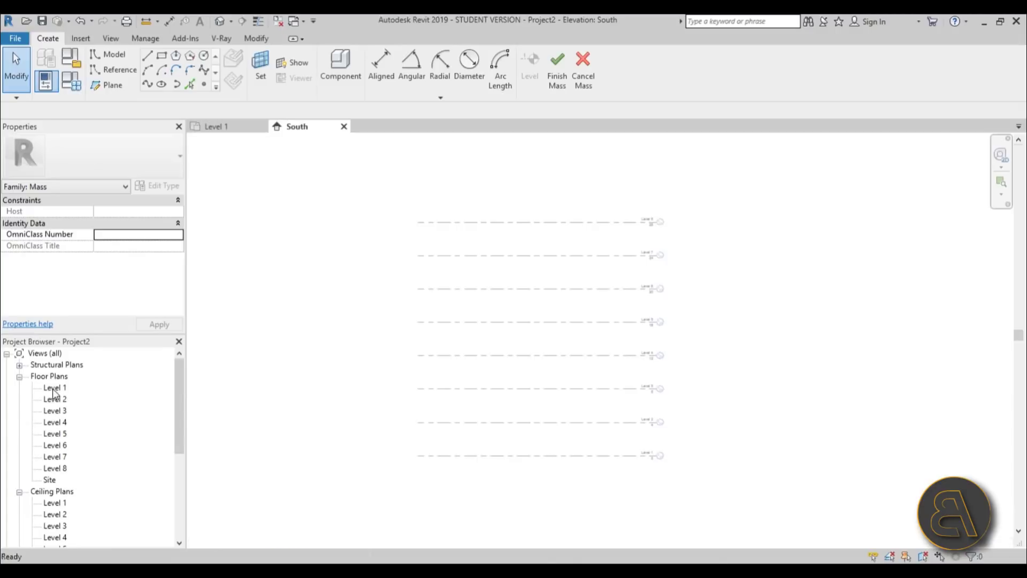
{"action": "scroll", "coordinate": [594, 366], "scroll_direction": "down", "scroll_amount": 1}
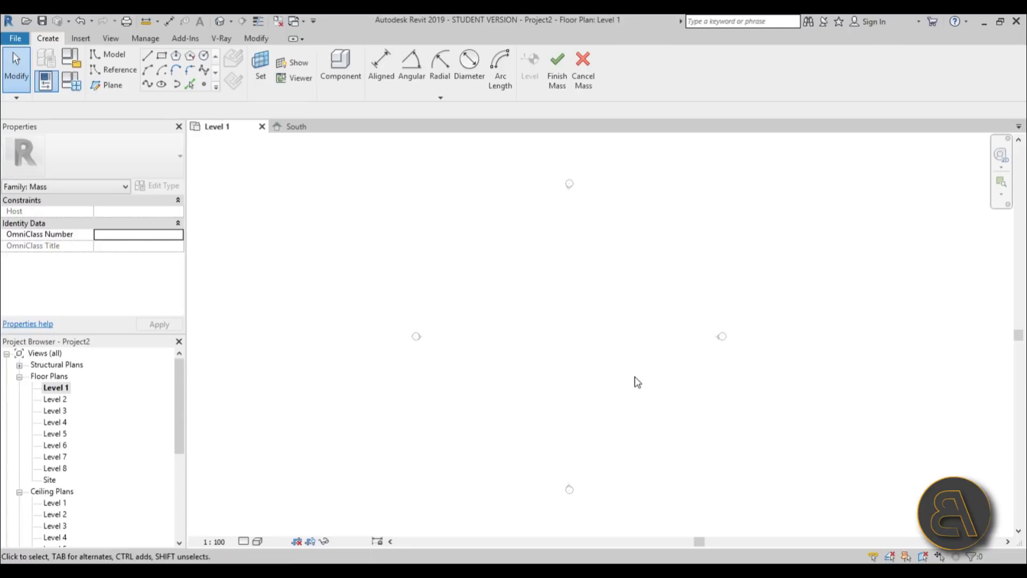
{"action": "left_click", "coordinate": [177, 57]}
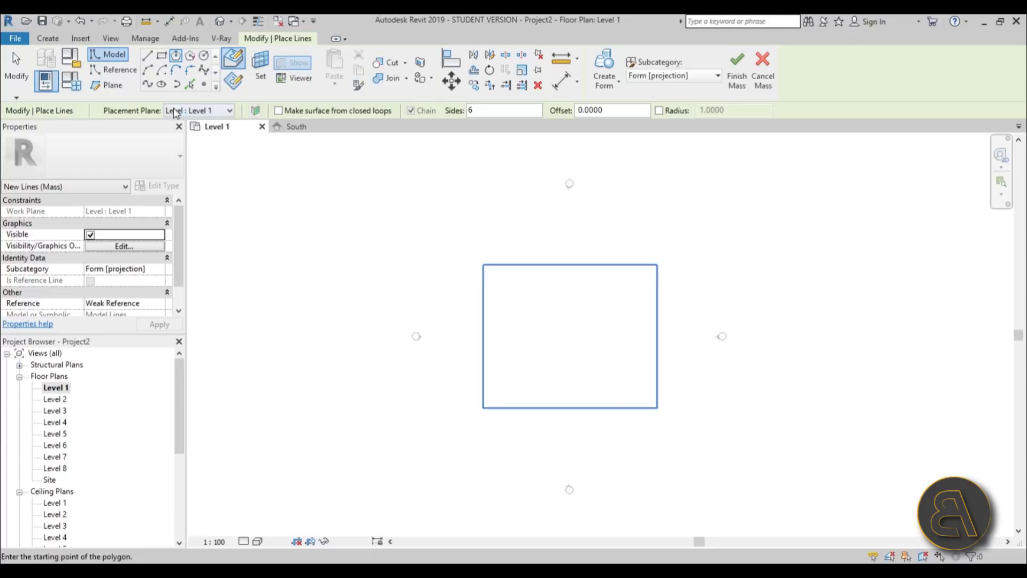
{"action": "left_click", "coordinate": [232, 85]}
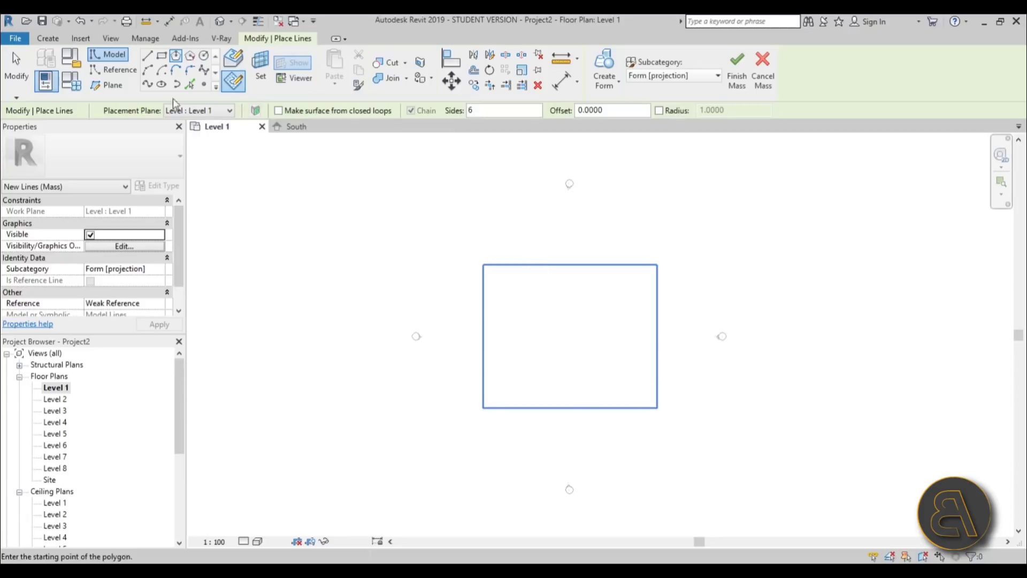
{"action": "left_click", "coordinate": [198, 110]}
{"action": "left_click", "coordinate": [185, 119]}
{"action": "middle_click_drag", "start_coordinate": [579, 341], "coordinate": [530, 347]}
{"action": "scroll", "coordinate": [470, 327], "scroll_direction": "up", "scroll_amount": 2}
{"action": "left_click", "coordinate": [470, 324]}
{"action": "scroll", "coordinate": [492, 327], "scroll_direction": "up", "scroll_amount": 2}
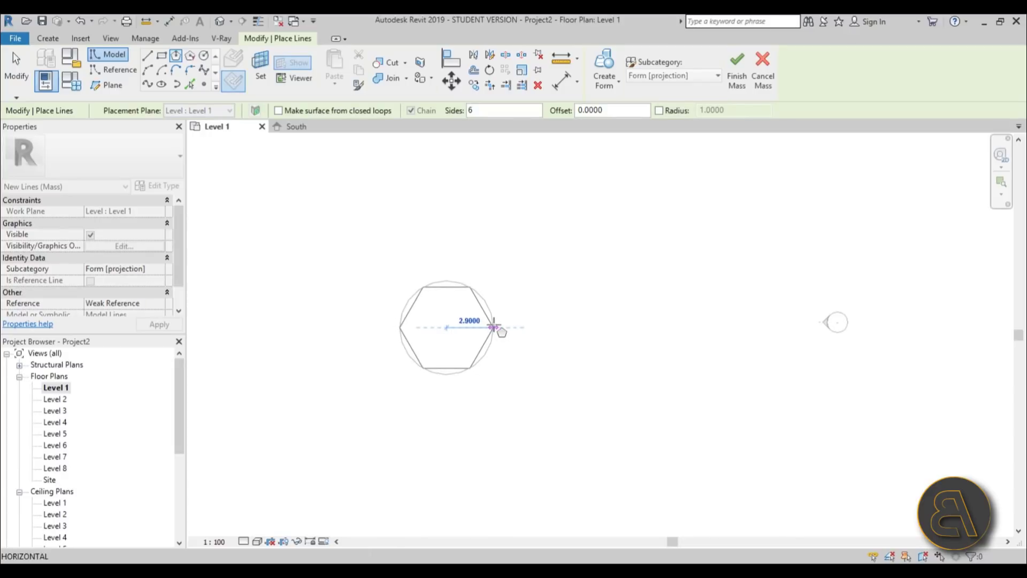
{"action": "left_click", "coordinate": [494, 326]}
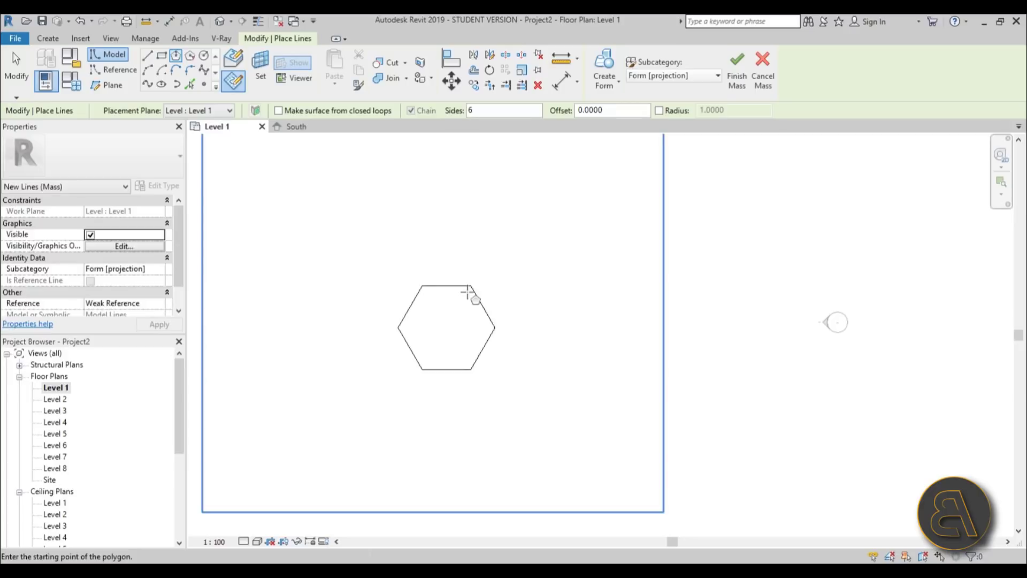
{"action": "key", "text": "Escape"}
{"action": "key", "text": "Escape"}
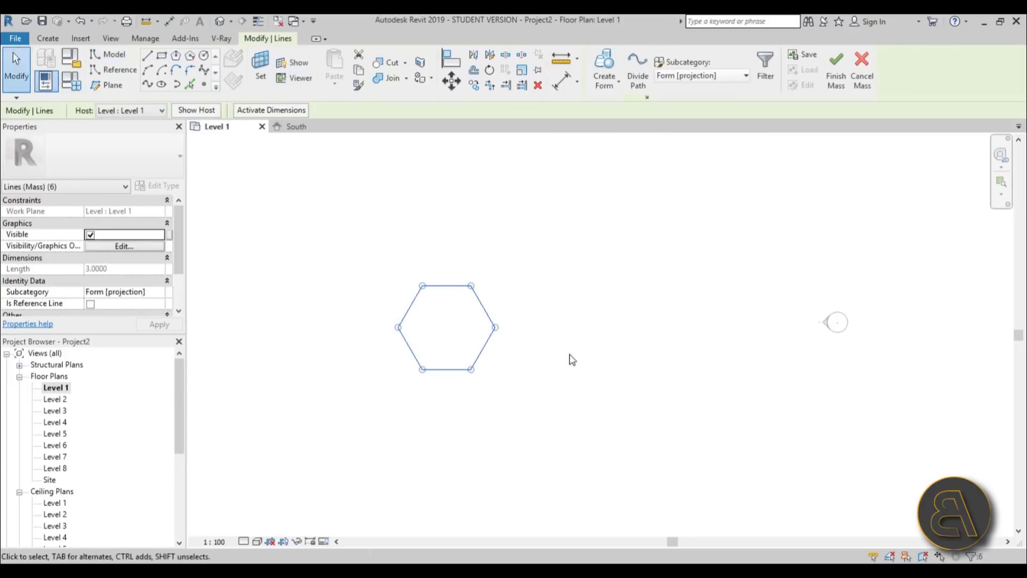
In the 3D view, copy the hexagon and paste it aligned to Level 2.
{"action": "left_click", "coordinate": [219, 21]}
{"action": "scroll", "coordinate": [529, 294], "scroll_direction": "down", "scroll_amount": 2}
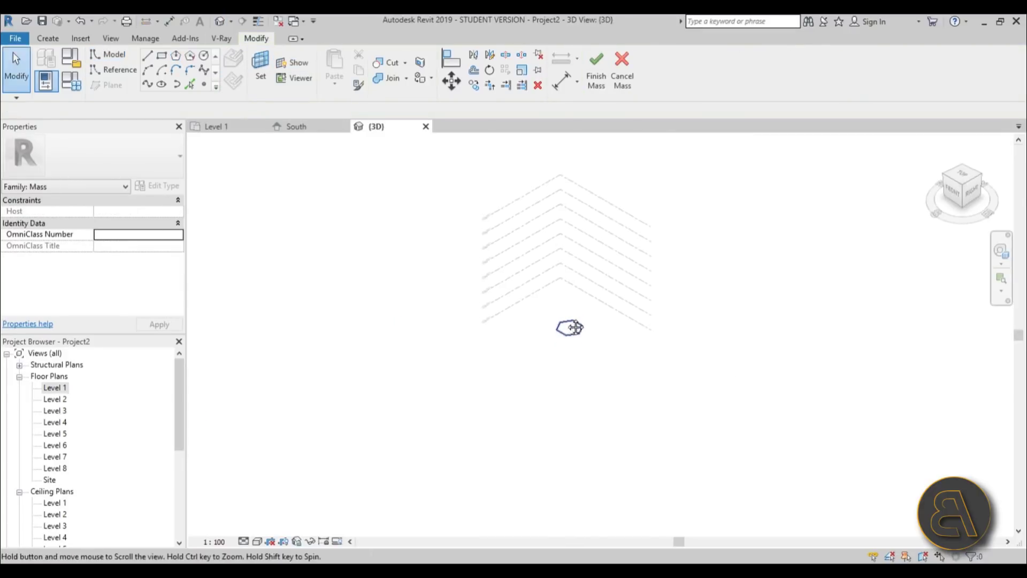
{"action": "left_click", "coordinate": [578, 328]}
{"action": "scroll", "coordinate": [534, 378], "scroll_direction": "down", "scroll_amount": 2}
{"action": "middle_click_drag", "start_coordinate": [534, 378], "coordinate": [506, 440]}
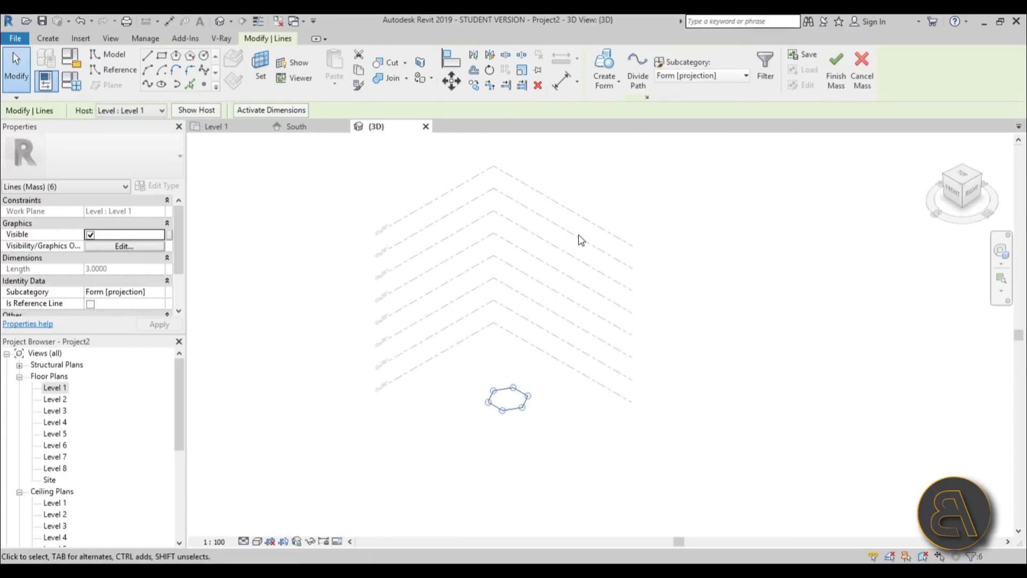
{"action": "left_click", "coordinate": [359, 79]}
{"action": "left_click", "coordinate": [341, 88]}
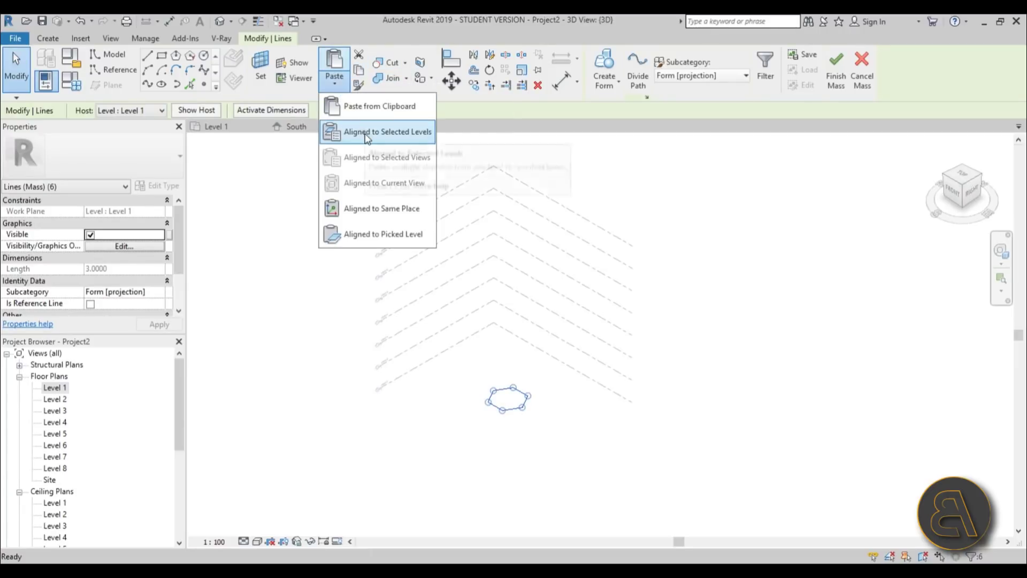
{"action": "left_click", "coordinate": [369, 132]}
{"action": "double_click", "coordinate": [645, 293]}
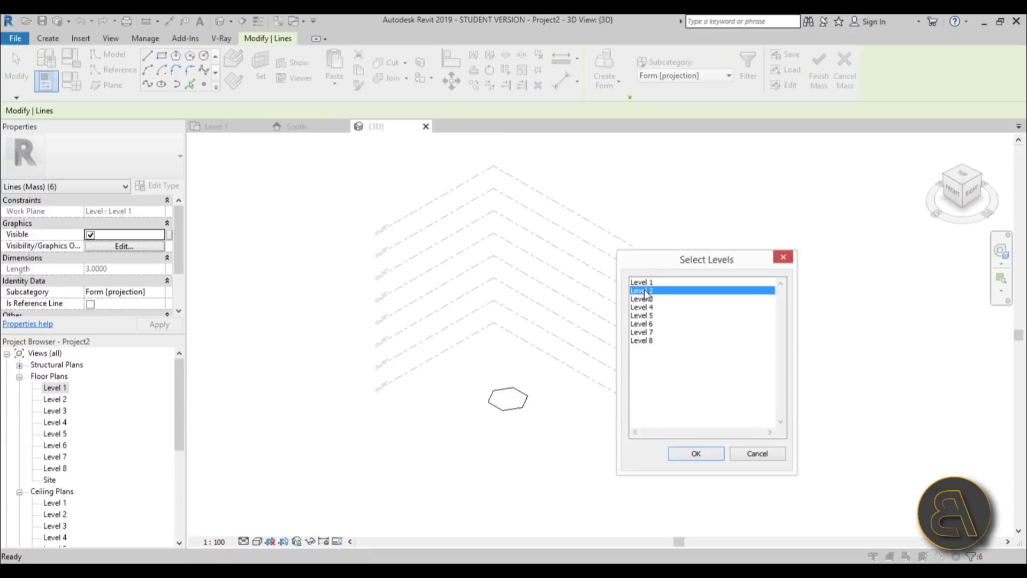
{"action": "scroll", "coordinate": [545, 390], "scroll_direction": "up", "scroll_amount": 4}
{"action": "middle_click_drag", "start_coordinate": [560, 387], "coordinate": [566, 433], "text": "shift"}
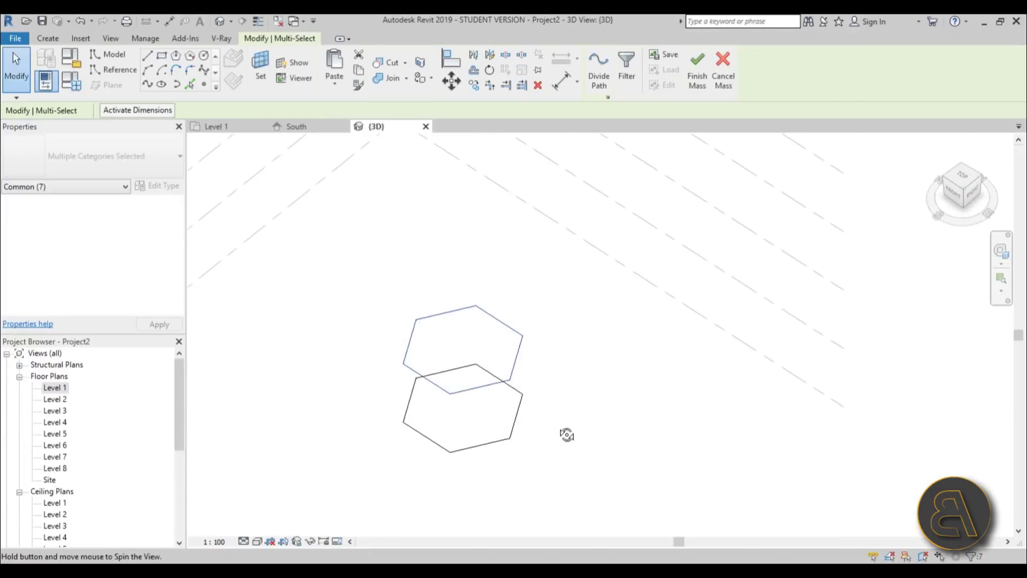
On the Level 2 floor plan, move the pasted hexagon a short distance north of the one below.
{"action": "double_click", "coordinate": [58, 401]}
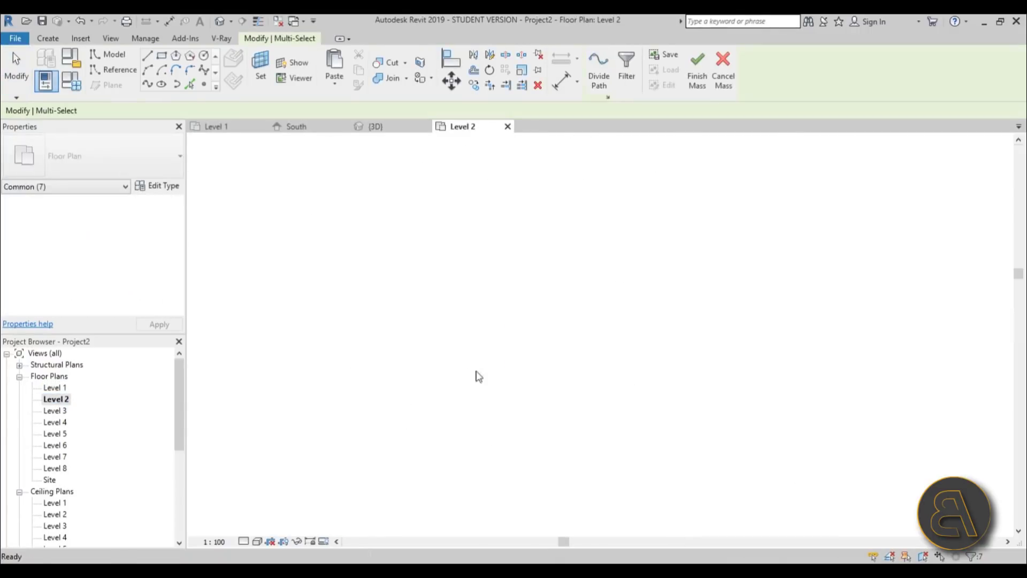
{"action": "scroll", "coordinate": [598, 311], "scroll_direction": "up", "scroll_amount": 5}
{"action": "scroll", "coordinate": [598, 311], "scroll_direction": "up", "scroll_amount": 1}
{"action": "left_click_drag", "start_coordinate": [582, 323], "coordinate": [587, 287]}
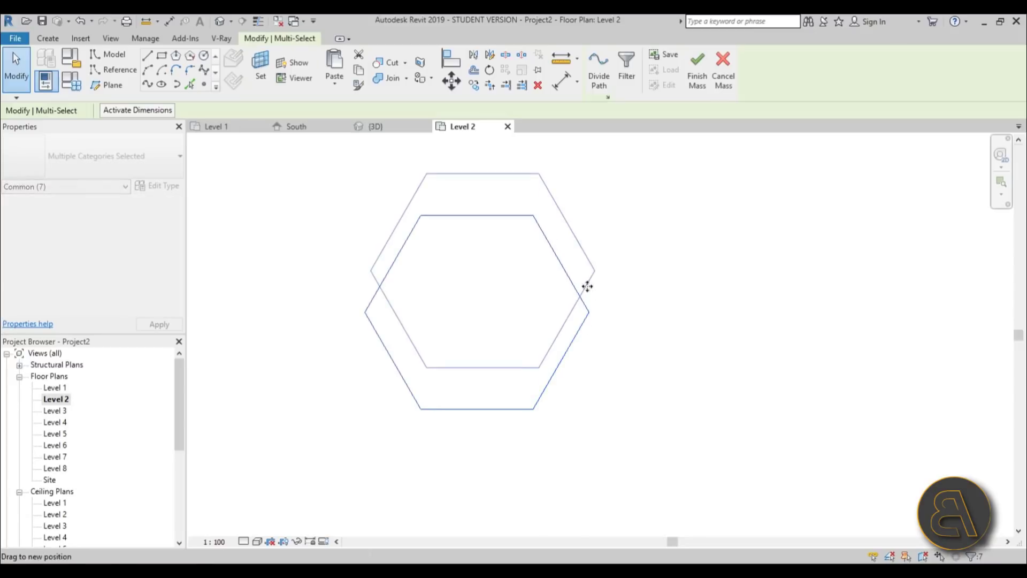
{"action": "scroll", "coordinate": [568, 344], "scroll_direction": "down", "scroll_amount": 2}
{"action": "scroll", "coordinate": [560, 353], "scroll_direction": "up", "scroll_amount": 2}
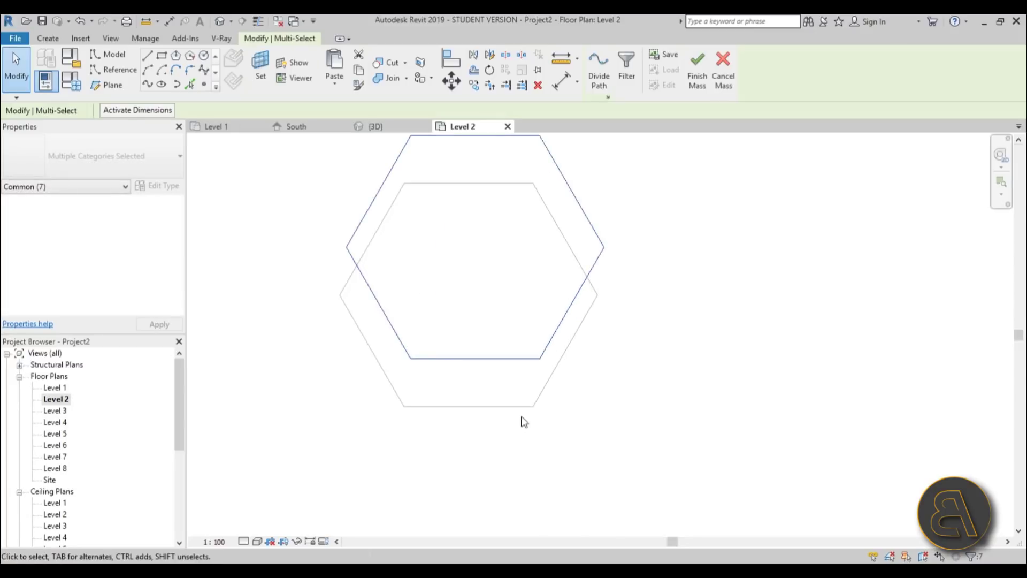
Rotate the Level 2 hexagon about 11° counterclockwise around its own centre.
{"action": "scroll", "coordinate": [487, 382], "scroll_direction": "down", "scroll_amount": 1}
{"action": "key", "text": "r"}
{"action": "key", "text": "o"}
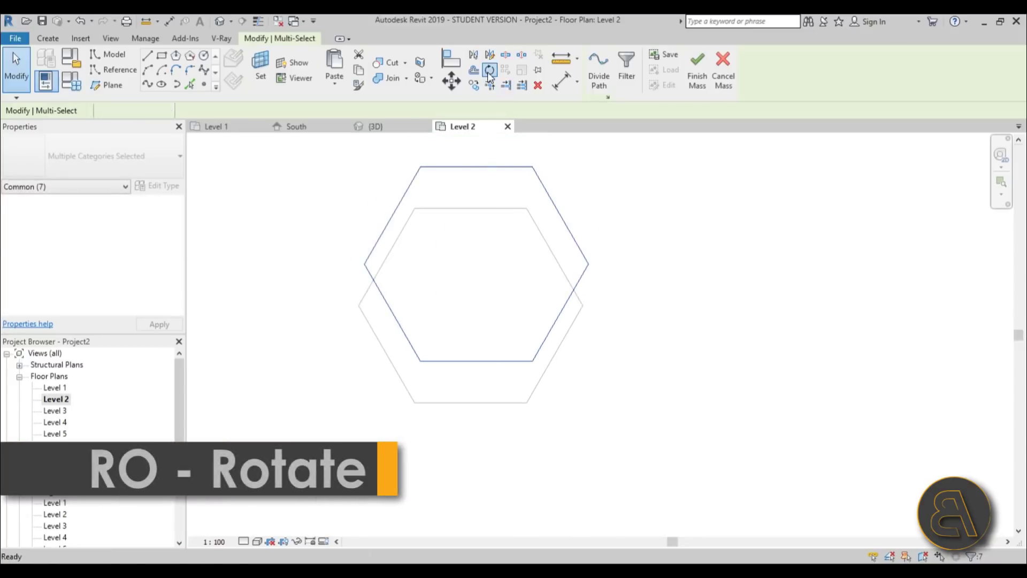
{"action": "left_click", "coordinate": [688, 264]}
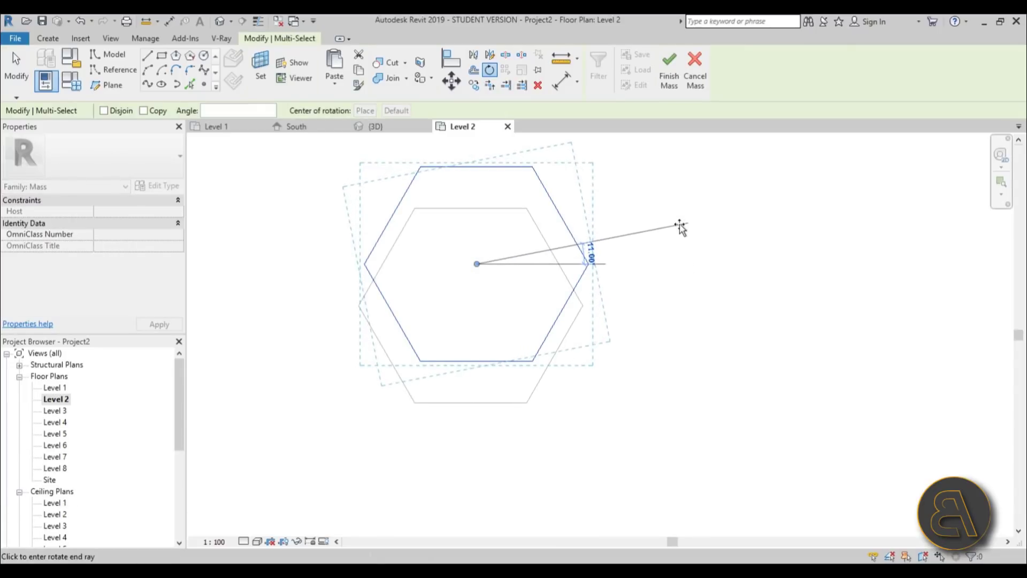
{"action": "left_click", "coordinate": [680, 224]}
{"action": "scroll", "coordinate": [615, 284], "scroll_direction": "down", "scroll_amount": 2}
{"action": "mouse_move", "coordinate": [596, 274]}
{"action": "left_mouse_down"}
{"action": "mouse_move", "coordinate": [589, 264]}
{"action": "mouse_move", "coordinate": [593, 273]}
{"action": "left_mouse_up"}
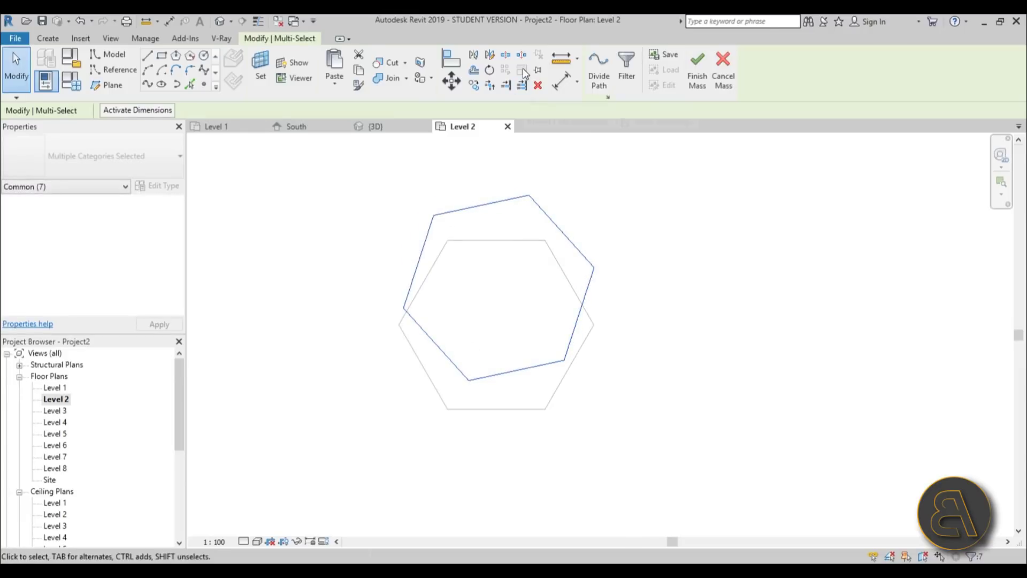
Select the whole chain of Level 2 hexagon lines and scale it down from its centre to sides of about 2.75 m.
{"action": "left_click", "coordinate": [571, 199]}
{"action": "key", "text": "Tab"}
{"action": "left_click", "coordinate": [550, 219]}
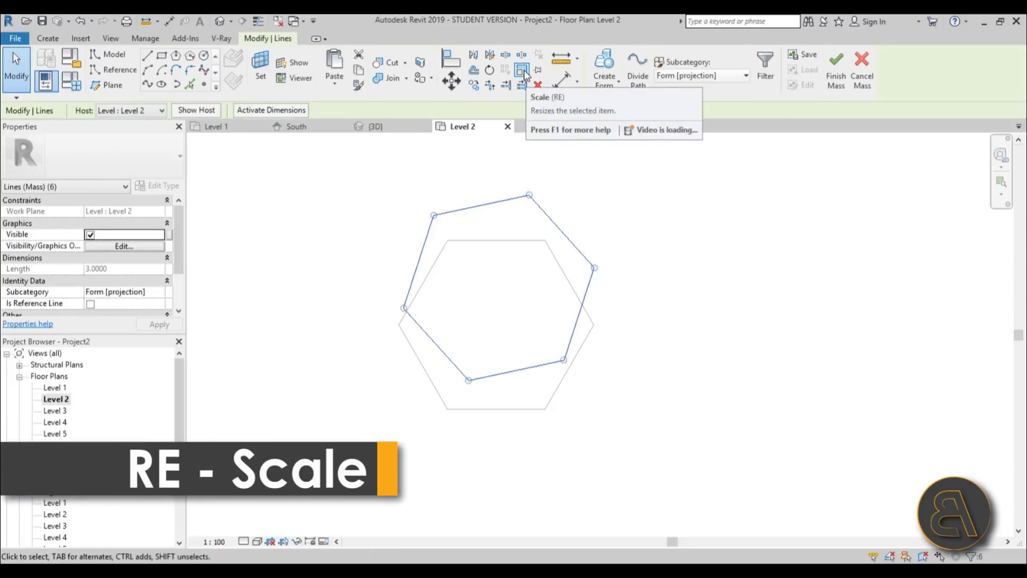
{"action": "left_click", "coordinate": [522, 71]}
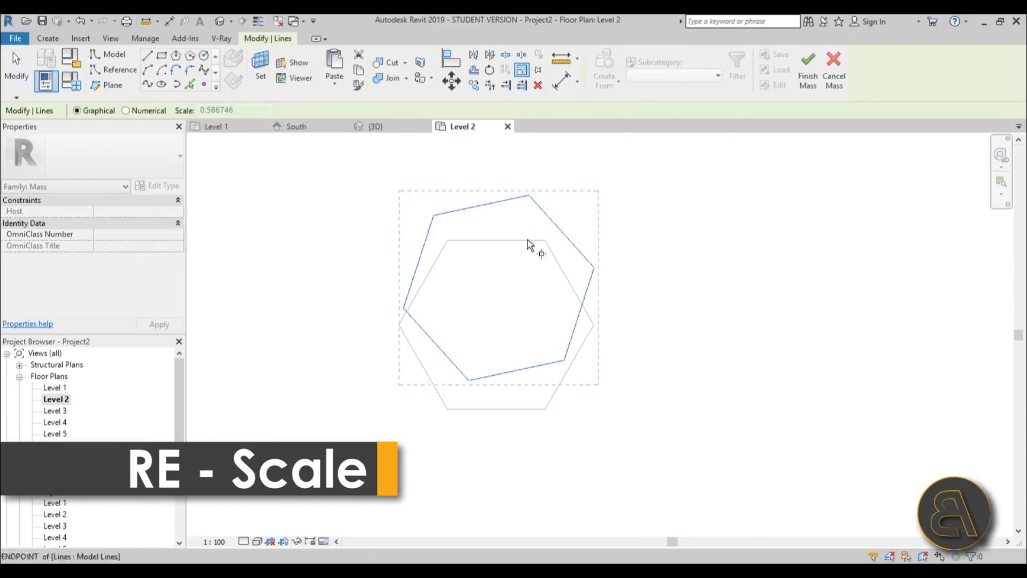
{"action": "left_click", "coordinate": [499, 289]}
{"action": "left_click", "coordinate": [594, 275]}
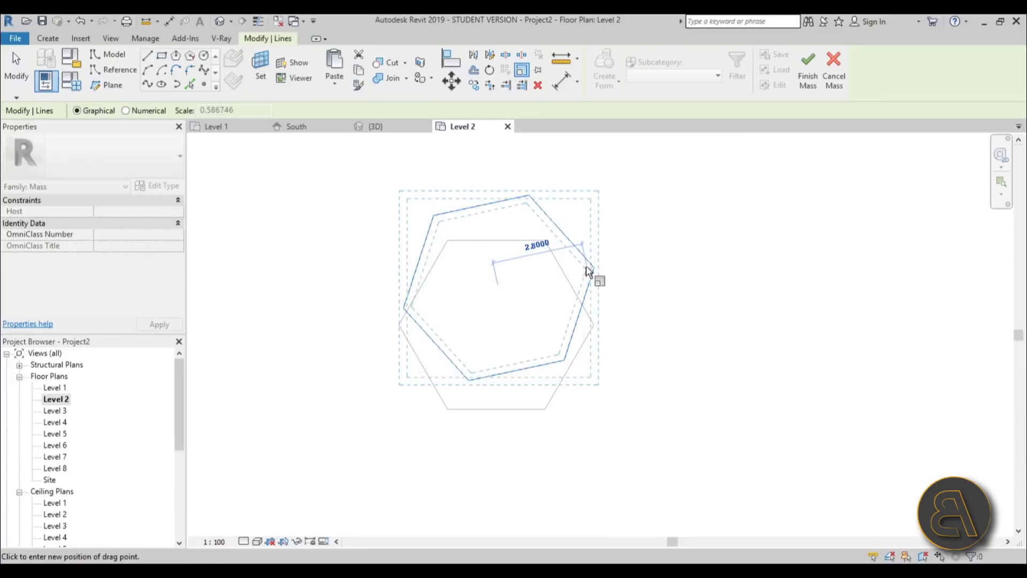
{"action": "left_click", "coordinate": [587, 271]}
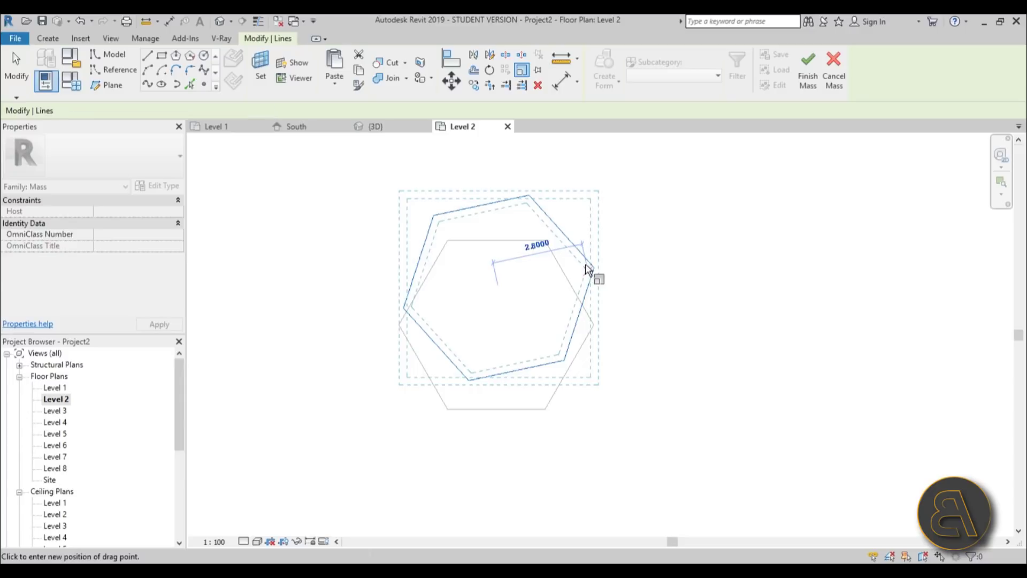
{"action": "scroll", "coordinate": [540, 274], "scroll_direction": "down", "scroll_amount": 3}
{"action": "scroll", "coordinate": [470, 257], "scroll_direction": "up", "scroll_amount": 2}
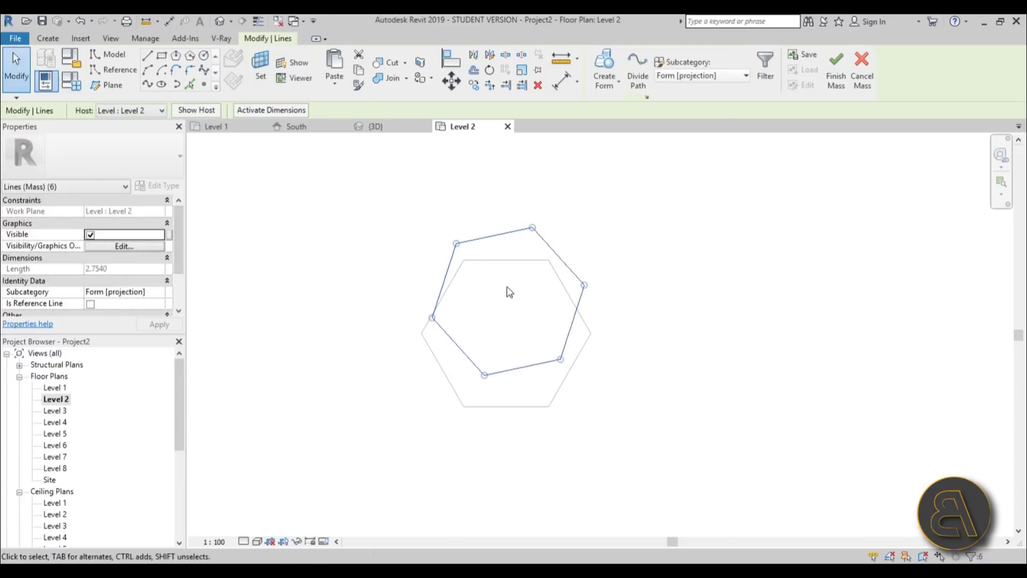
In the 3D view, copy the Level 2 hexagon and paste it aligned to Level 3.
{"action": "left_click", "coordinate": [226, 24]}
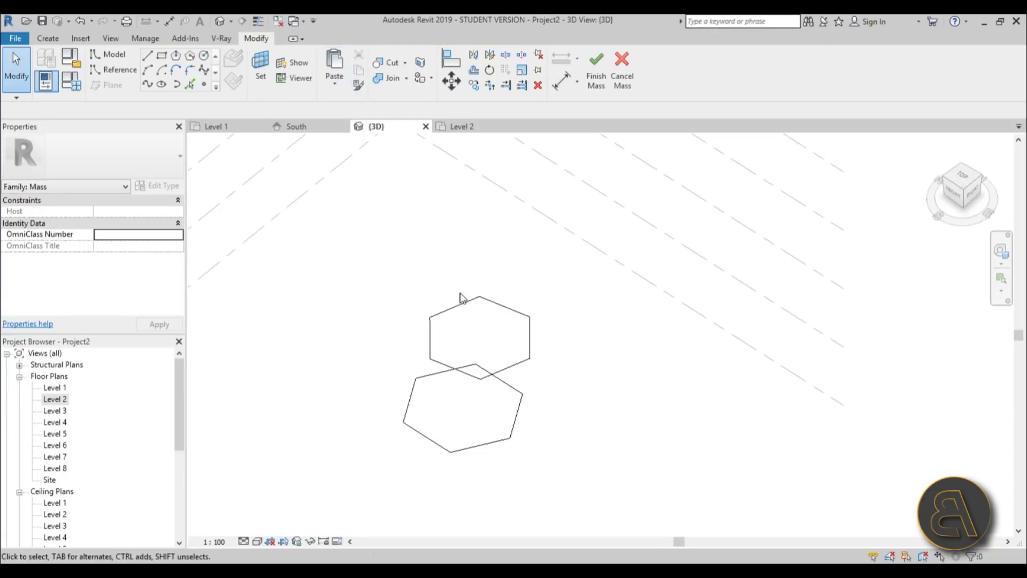
{"action": "left_click", "coordinate": [461, 297]}
{"action": "left_click", "coordinate": [334, 84]}
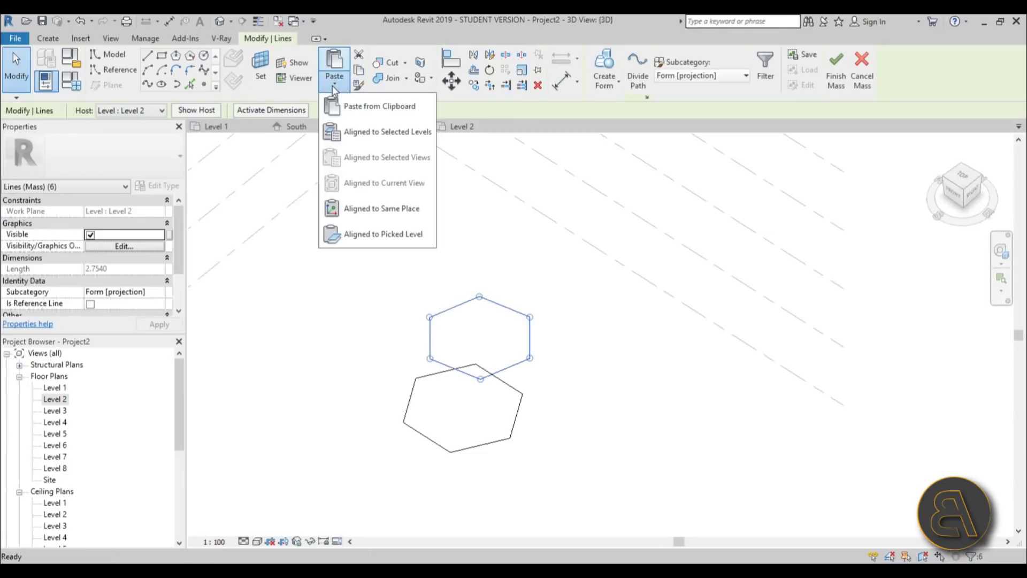
{"action": "left_click", "coordinate": [358, 132]}
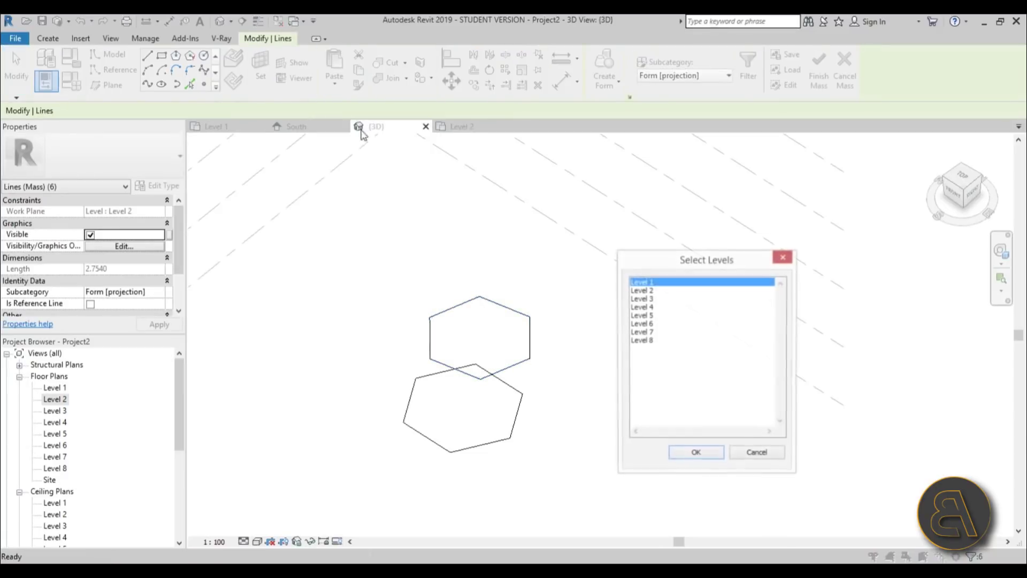
{"action": "double_click", "coordinate": [645, 299]}
{"action": "middle_click_drag", "start_coordinate": [580, 350], "coordinate": [337, 431], "text": "shift"}
Open the Level 3 and Site floor plans and move the Level 3 hexagon northwest of the two hexagons below.
{"action": "double_click", "coordinate": [60, 410]}
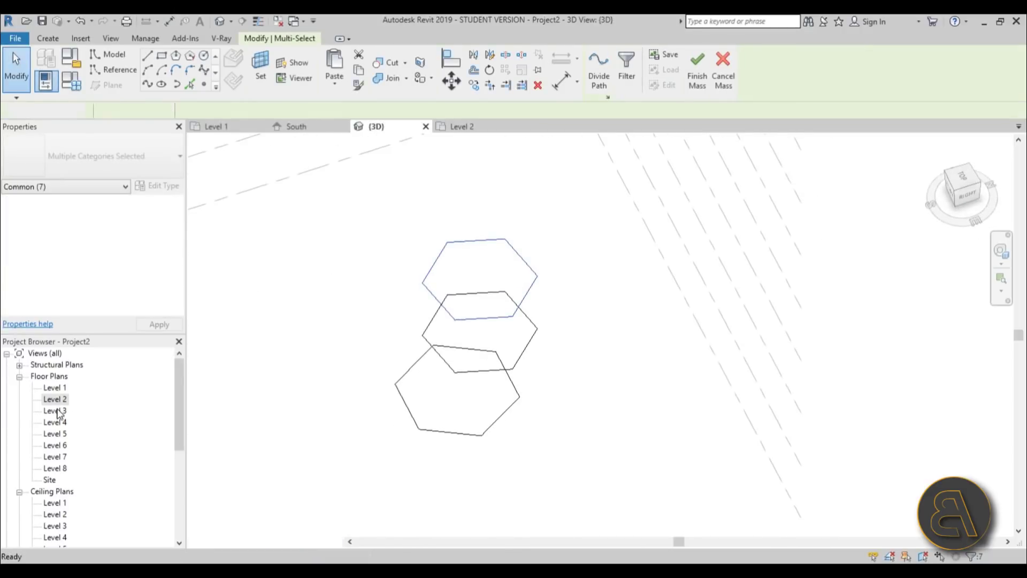
{"action": "left_click_drag", "start_coordinate": [596, 316], "coordinate": [586, 302]}
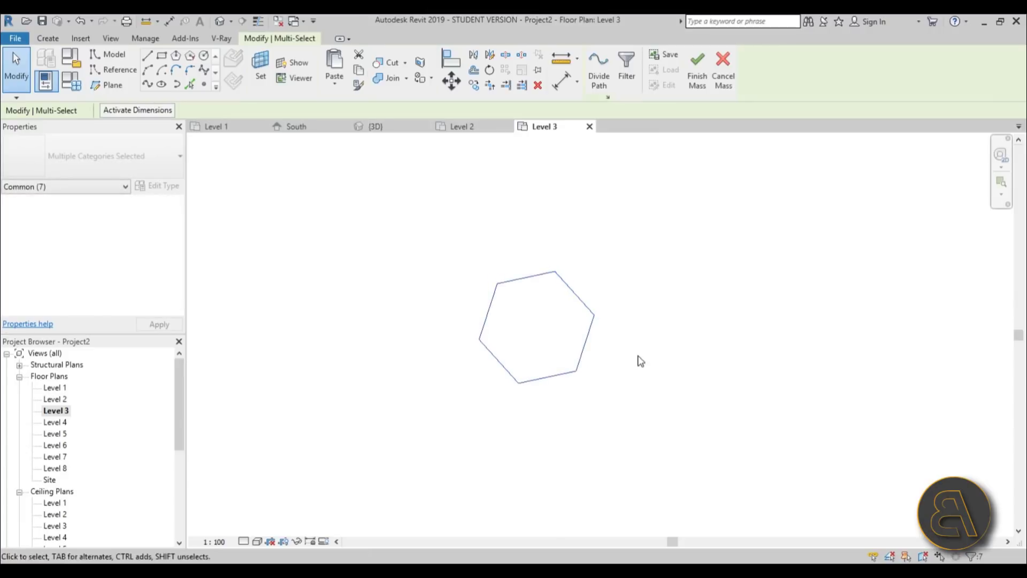
{"action": "double_click", "coordinate": [50, 479]}
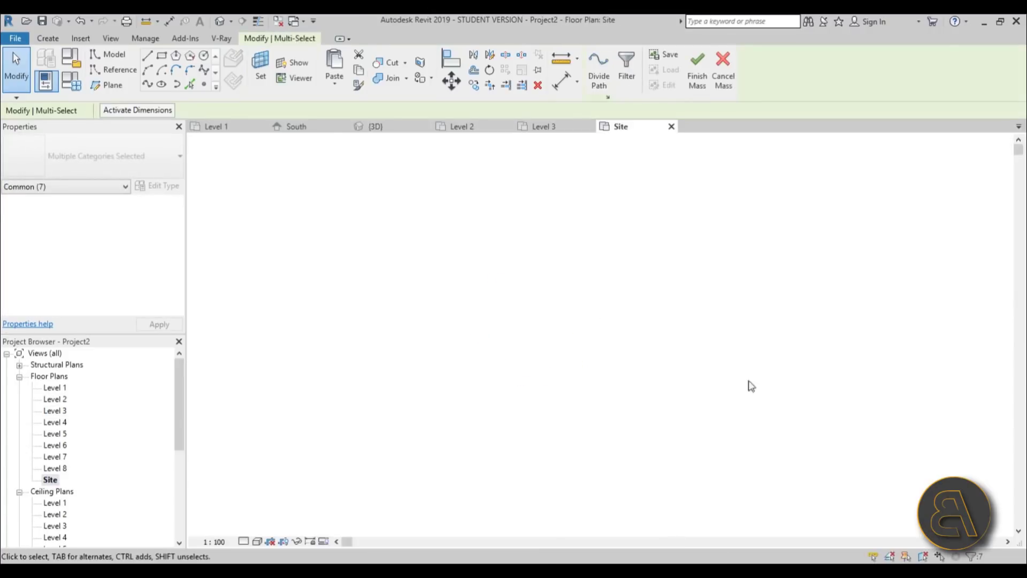
{"action": "scroll", "coordinate": [636, 328], "scroll_direction": "down", "scroll_amount": 2}
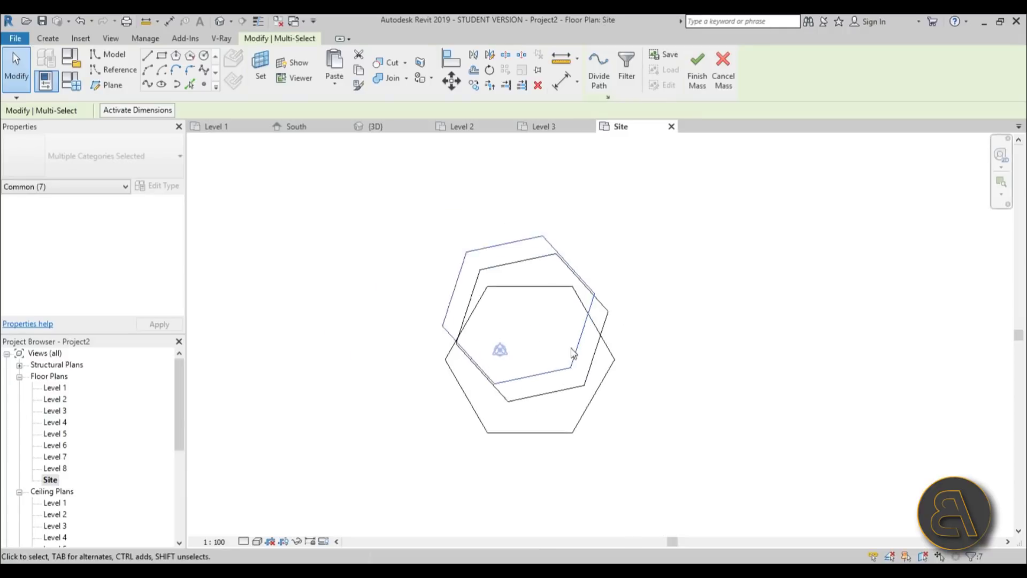
{"action": "left_click_drag", "start_coordinate": [578, 348], "coordinate": [538, 351]}
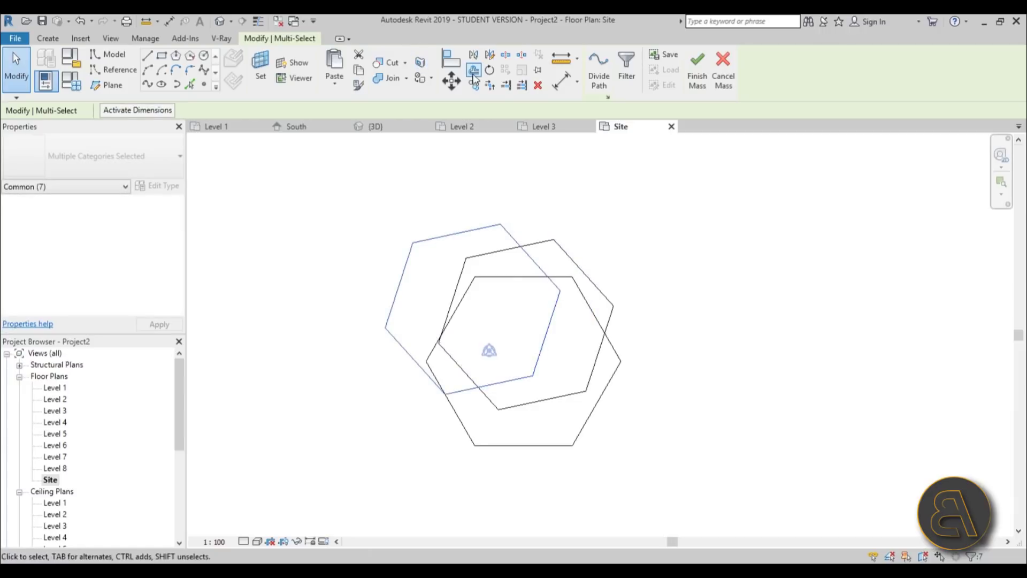
Rotate the Level 3 hexagon slightly counterclockwise around its own centre.
{"action": "left_click", "coordinate": [488, 71]}
{"action": "left_click", "coordinate": [682, 285]}
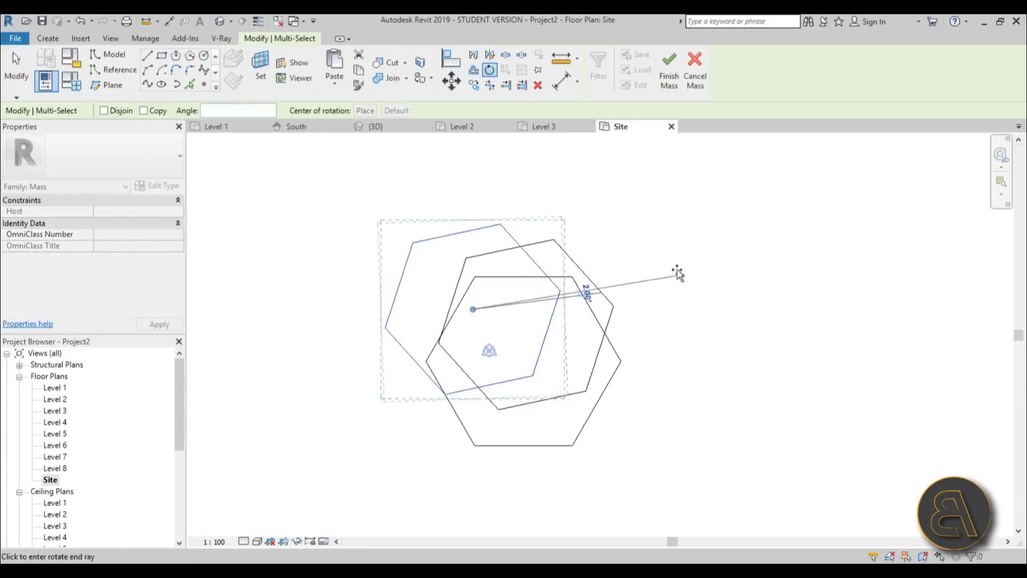
{"action": "left_click", "coordinate": [667, 241]}
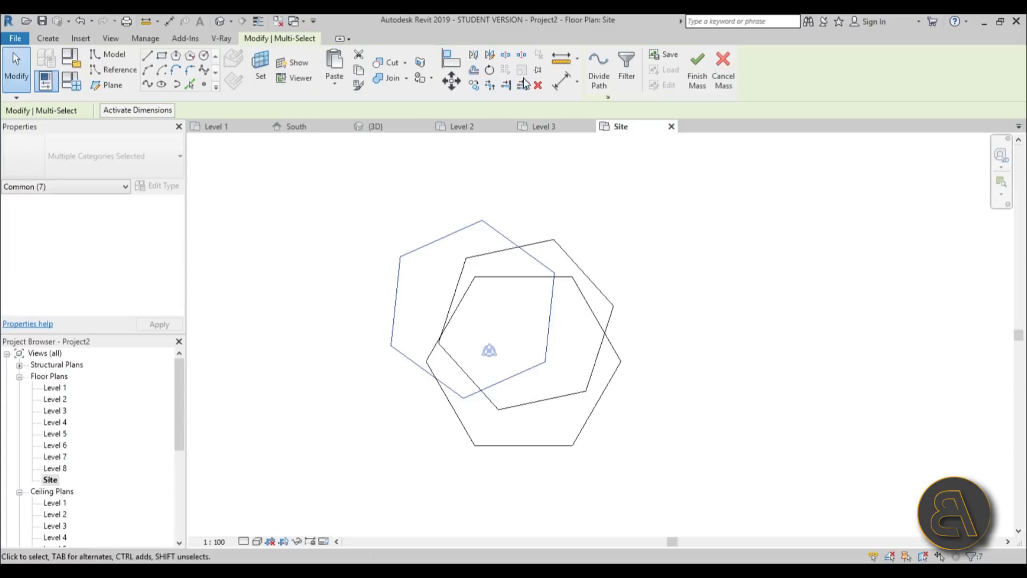
Select the whole chain of Level 3 hexagon lines and scale it down to sides of about 2.36 m.
{"action": "left_click", "coordinate": [532, 218]}
{"action": "key", "text": "Tab"}
{"action": "left_click", "coordinate": [500, 231]}
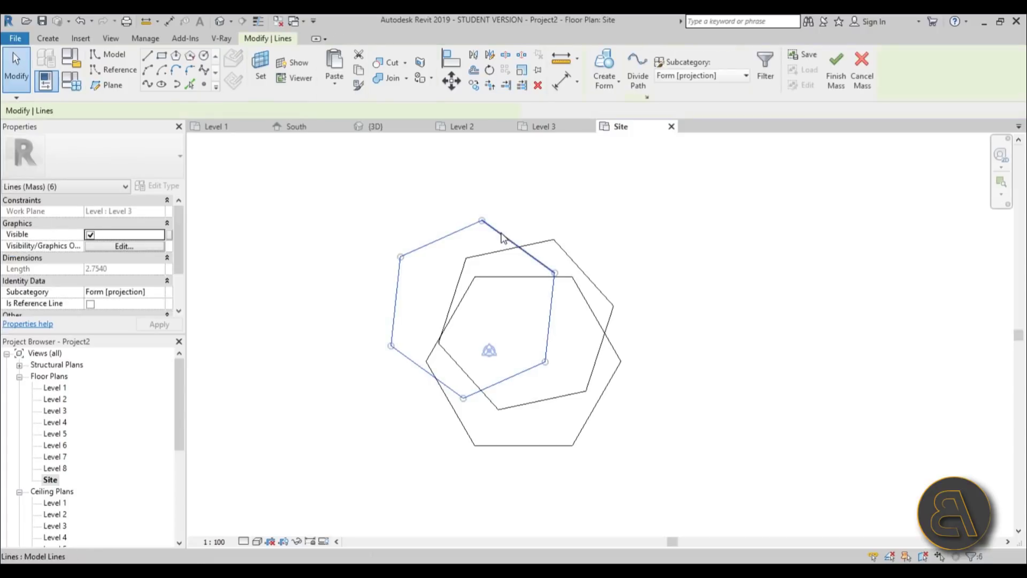
{"action": "left_click", "coordinate": [522, 71]}
{"action": "left_click", "coordinate": [473, 320]}
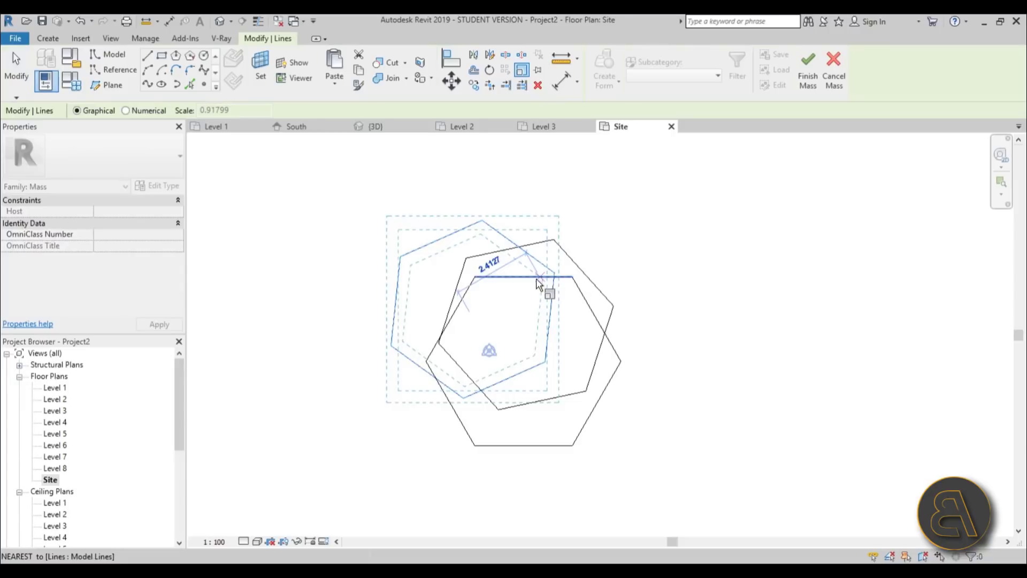
{"action": "left_click", "coordinate": [539, 284]}
{"action": "middle_click_drag", "start_coordinate": [567, 352], "coordinate": [526, 327]}
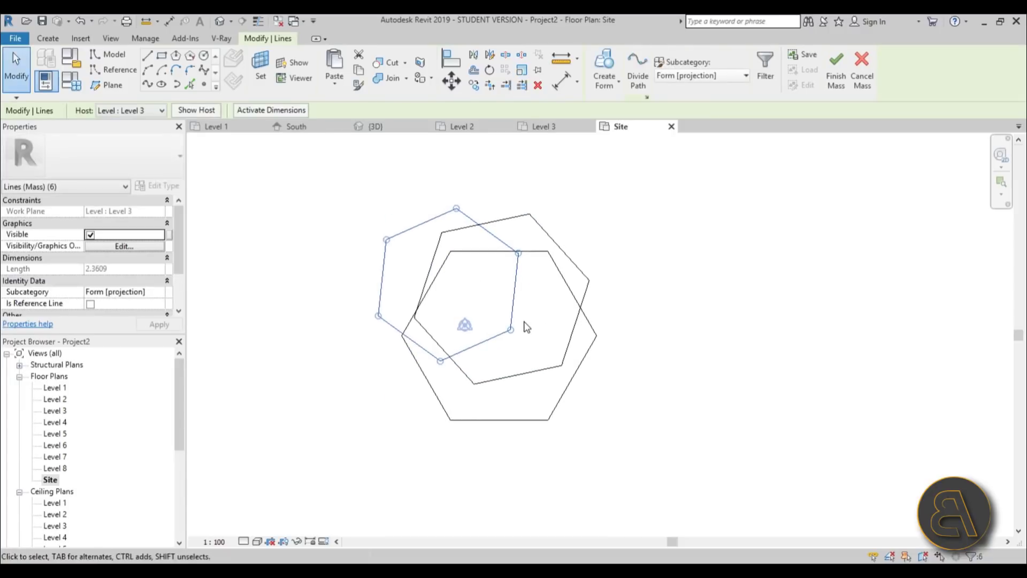
{"action": "left_click_drag", "start_coordinate": [515, 287], "coordinate": [553, 297]}
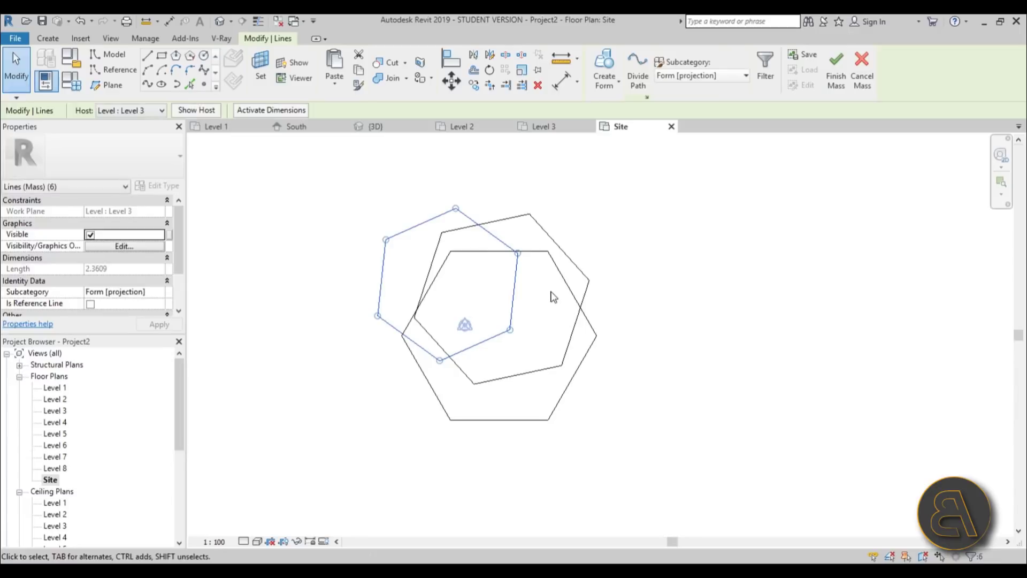
In the 3D view, copy the Level 3 hexagon and paste it aligned to Level 4.
{"action": "left_click", "coordinate": [219, 22]}
{"action": "left_click", "coordinate": [520, 245]}
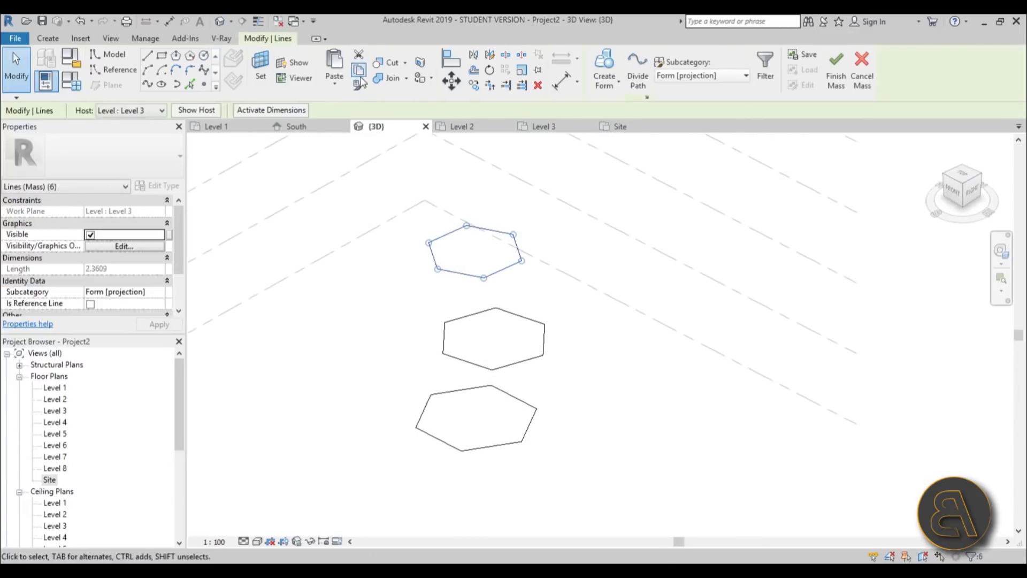
{"action": "left_click", "coordinate": [360, 70]}
{"action": "left_click", "coordinate": [334, 80]}
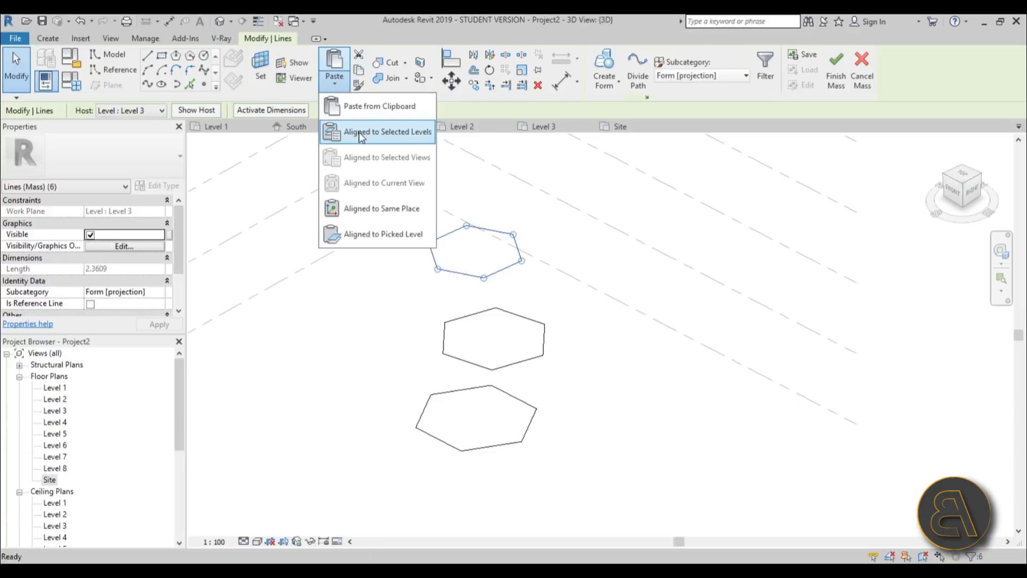
{"action": "left_click", "coordinate": [361, 134]}
{"action": "left_click", "coordinate": [642, 307]}
{"action": "left_click", "coordinate": [696, 453]}
{"action": "middle_click_drag", "start_coordinate": [509, 195], "coordinate": [531, 415], "text": "shift"}
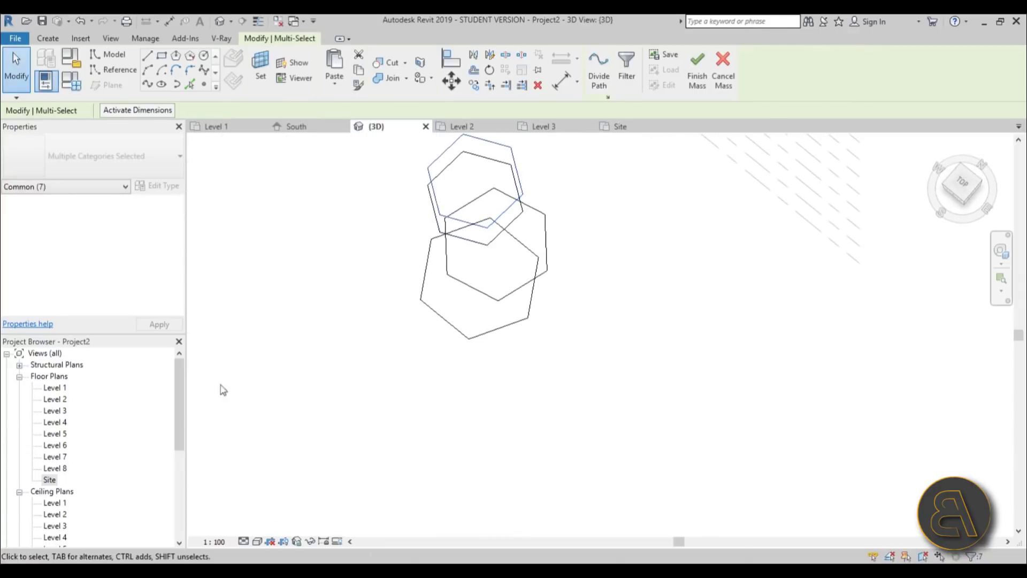
Open the Level 4 and Site floor plans and move the Level 4 hexagon south and slightly east of the Level 3 one.
{"action": "double_click", "coordinate": [63, 424]}
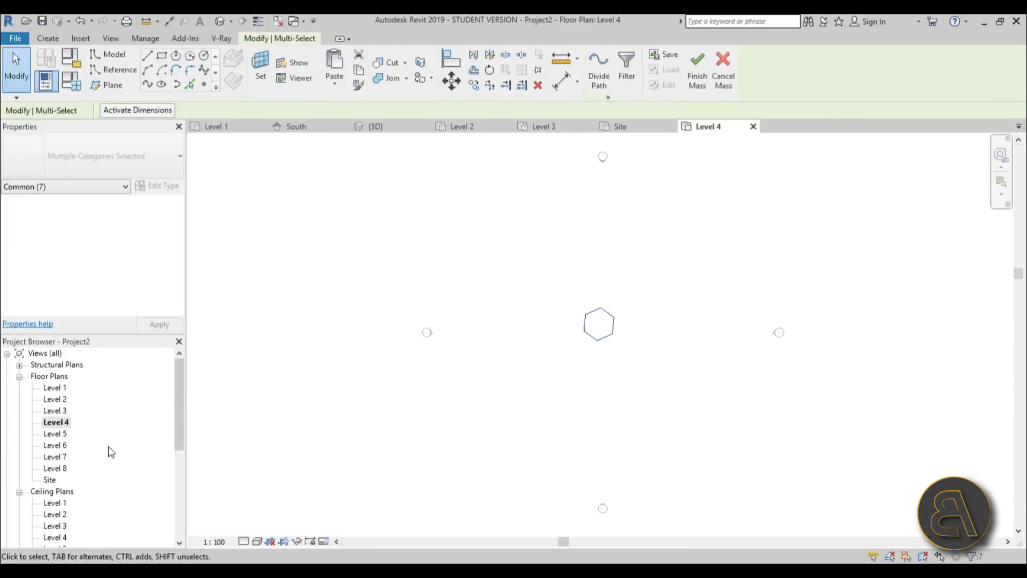
{"action": "left_click", "coordinate": [49, 479]}
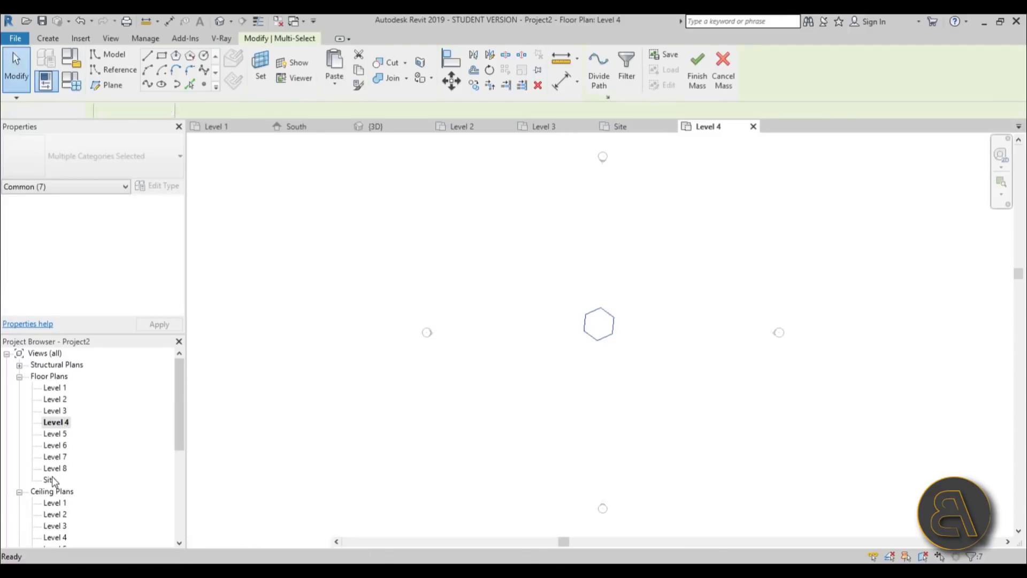
{"action": "left_click", "coordinate": [606, 336]}
{"action": "left_click_drag", "start_coordinate": [612, 335], "coordinate": [611, 356]}
{"action": "scroll", "coordinate": [662, 334], "scroll_direction": "up", "scroll_amount": 2}
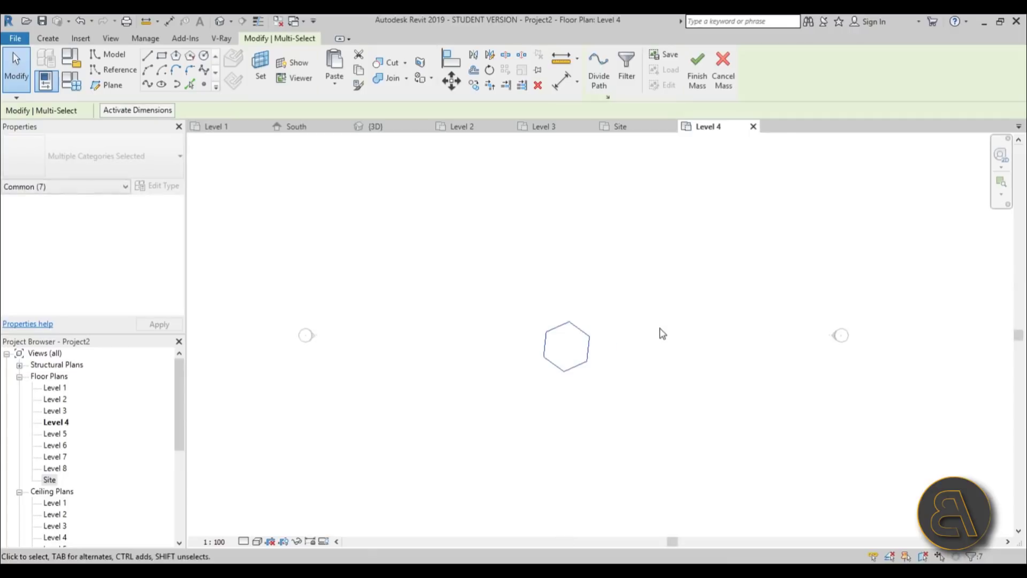
{"action": "double_click", "coordinate": [50, 479]}
{"action": "left_click_drag", "start_coordinate": [507, 377], "coordinate": [535, 356]}
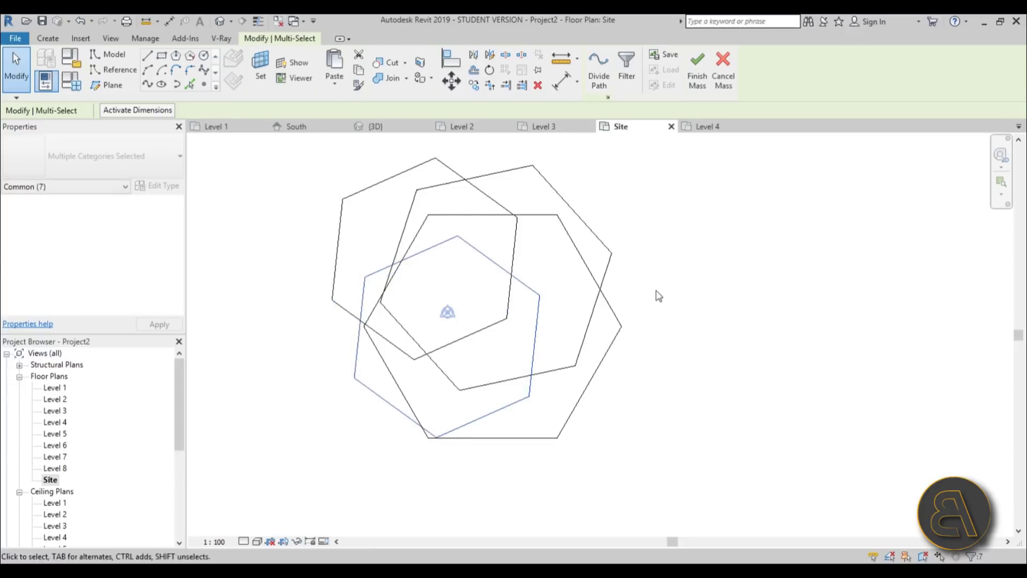
Rotate the Level 4 hexagon about 12° counterclockwise around its own centre.
{"action": "left_click", "coordinate": [488, 72]}
{"action": "left_click", "coordinate": [641, 411]}
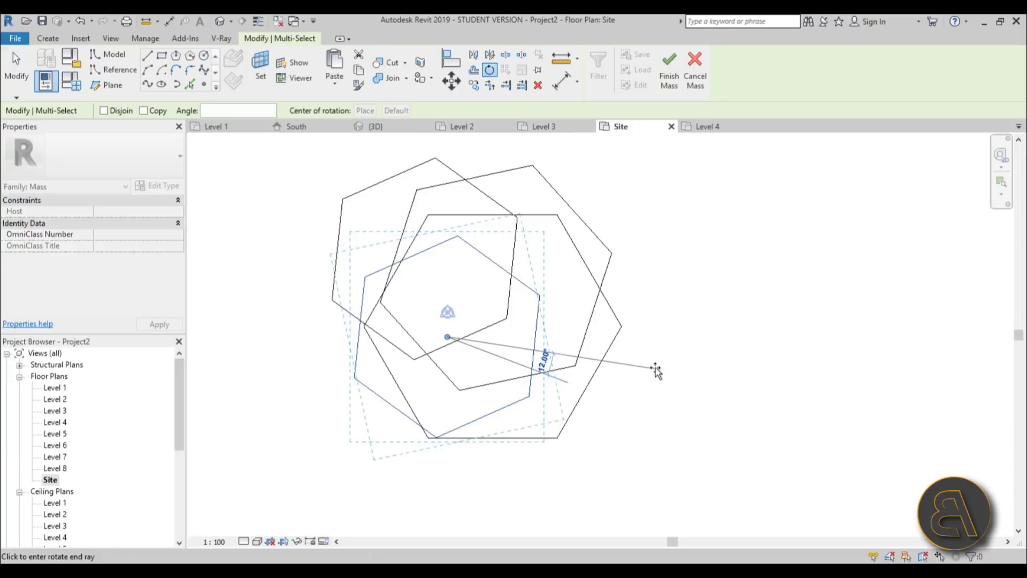
{"action": "left_click", "coordinate": [657, 374]}
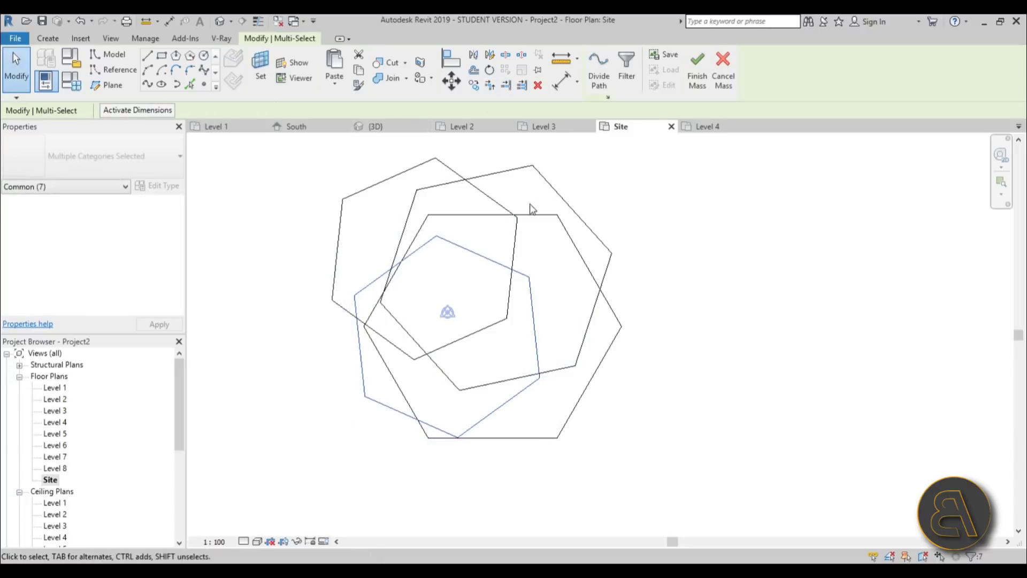
Select the whole chain of Level 4 hexagon lines and scale it to sides of about 2.06 m.
{"action": "left_click", "coordinate": [676, 255]}
{"action": "left_click", "coordinate": [532, 292]}
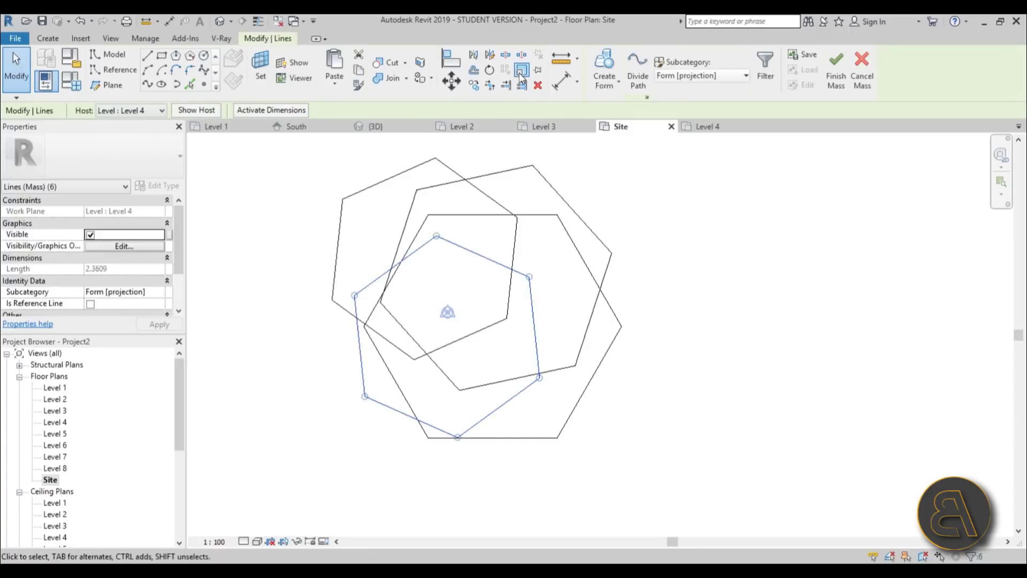
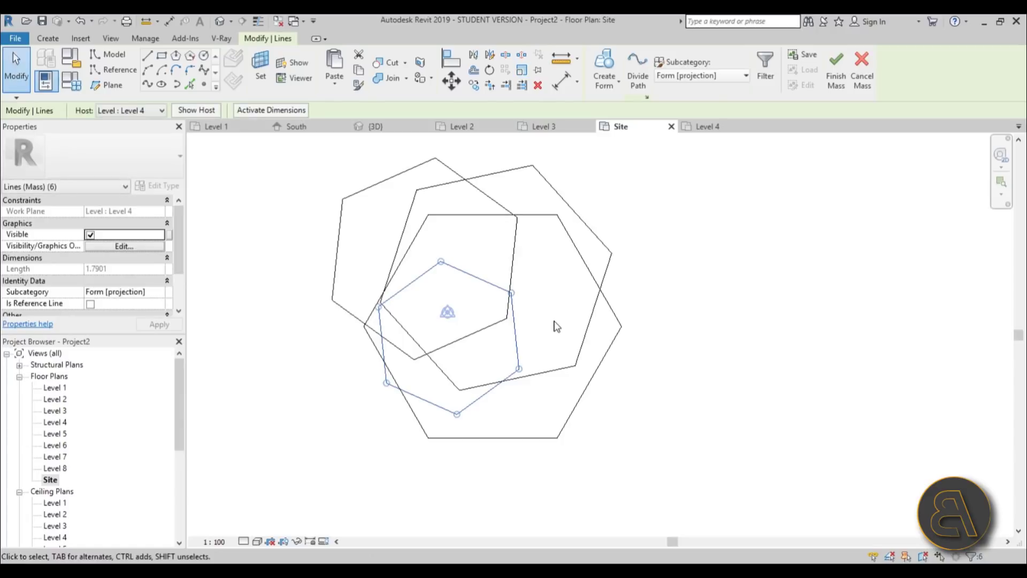
{"action": "left_click", "coordinate": [523, 70]}
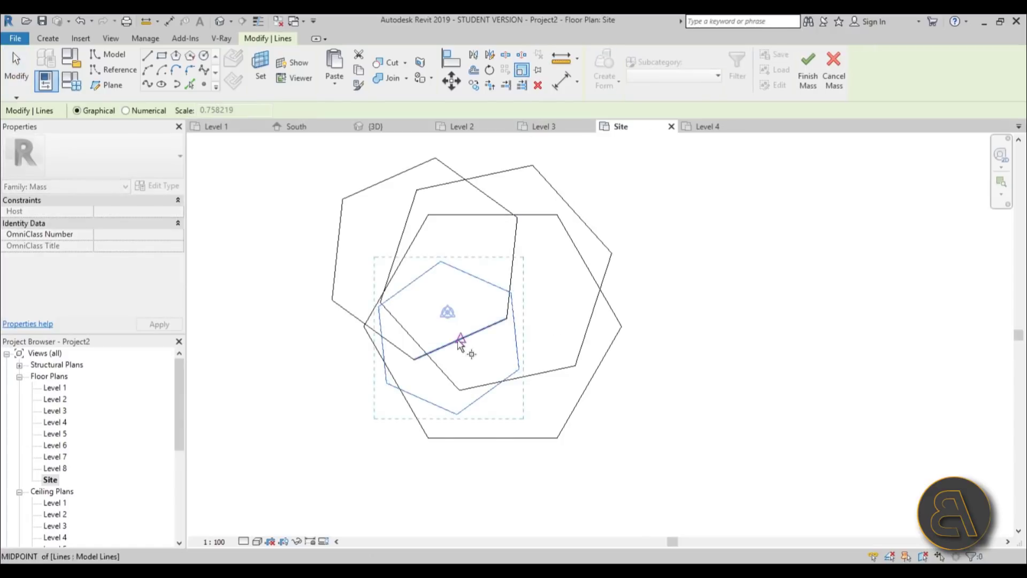
{"action": "left_click", "coordinate": [510, 294]}
{"action": "left_click", "coordinate": [516, 286]}
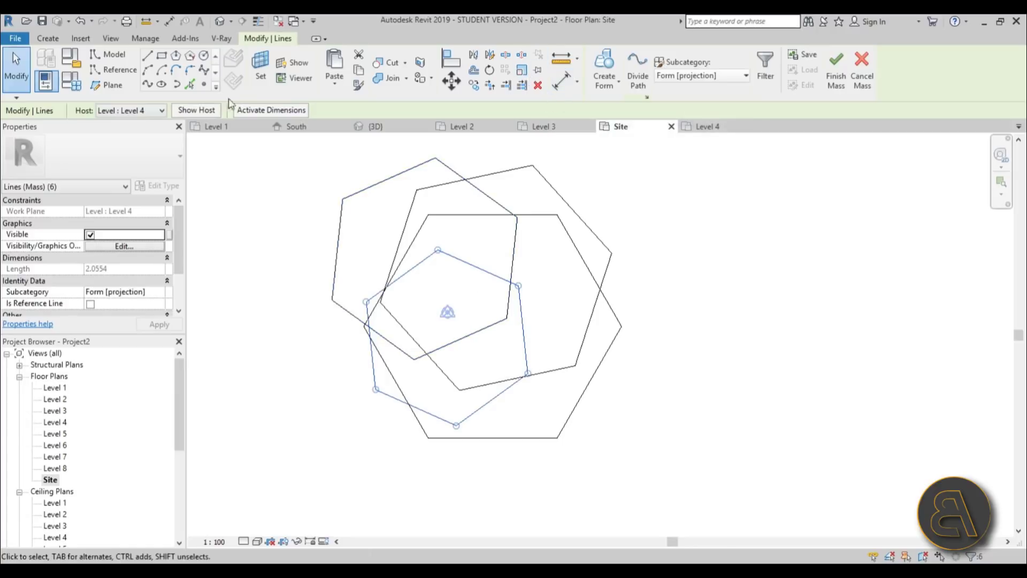
In the 3D view, copy the Level 4 hexagon chain and paste it aligned to Level 5.
{"action": "left_click", "coordinate": [216, 23]}
{"action": "middle_click_drag", "start_coordinate": [624, 321], "coordinate": [583, 504], "text": "shift"}
{"action": "scroll", "coordinate": [563, 319], "scroll_direction": "up", "scroll_amount": 5}
{"action": "key", "text": "Tab"}
{"action": "left_click", "coordinate": [512, 329]}
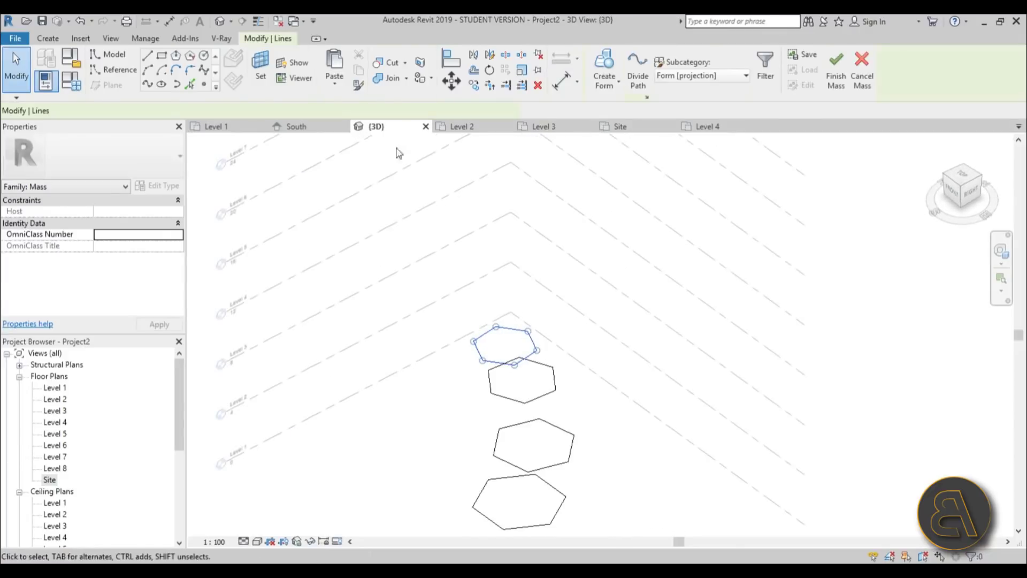
{"action": "left_click", "coordinate": [334, 82]}
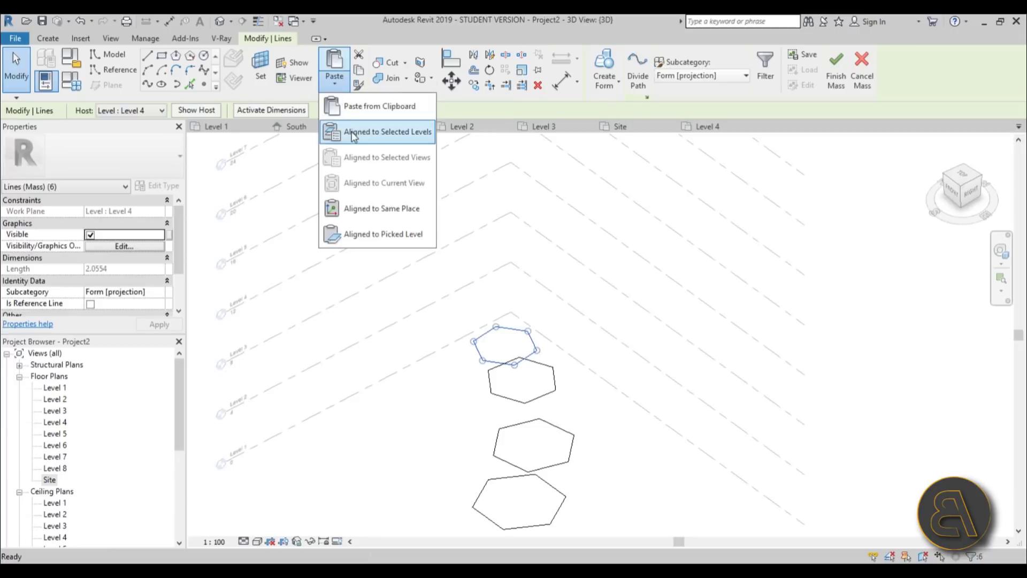
{"action": "left_click", "coordinate": [380, 134]}
{"action": "left_click", "coordinate": [657, 316]}
{"action": "left_click", "coordinate": [696, 454]}
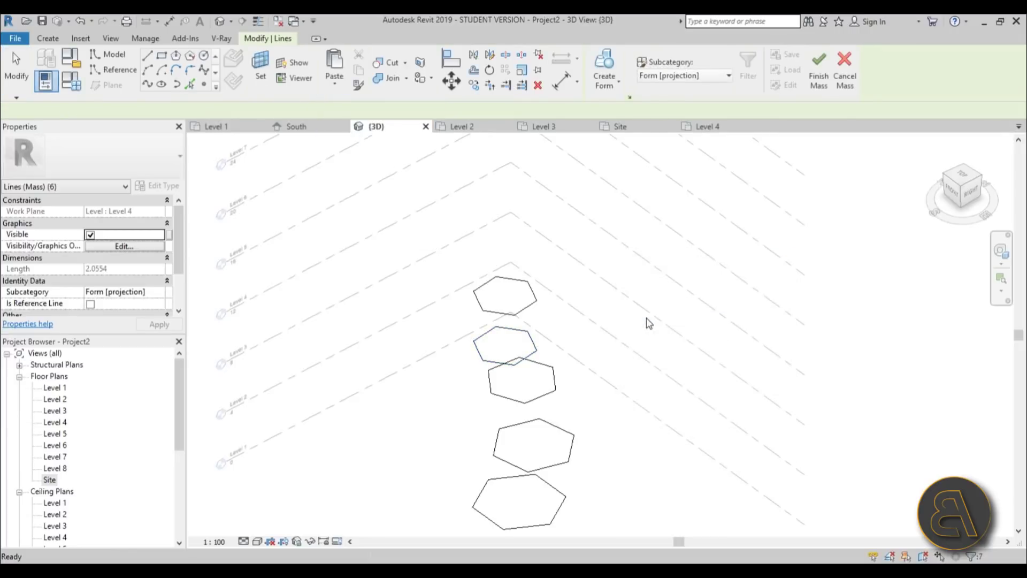
Using the 3D view and the Site floor plan, move the Level 5 hexagon east and slightly north of the Level 4 one.
{"action": "middle_click_drag", "start_coordinate": [633, 417], "coordinate": [567, 364], "text": "shift"}
{"action": "scroll", "coordinate": [571, 352], "scroll_direction": "up", "scroll_amount": 3}
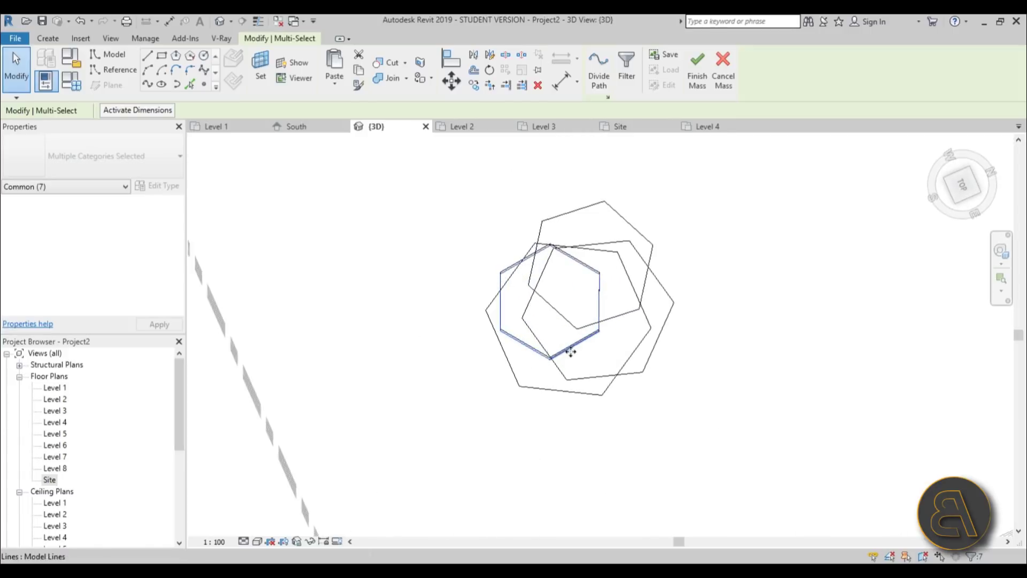
{"action": "left_click_drag", "start_coordinate": [572, 364], "coordinate": [573, 381]}
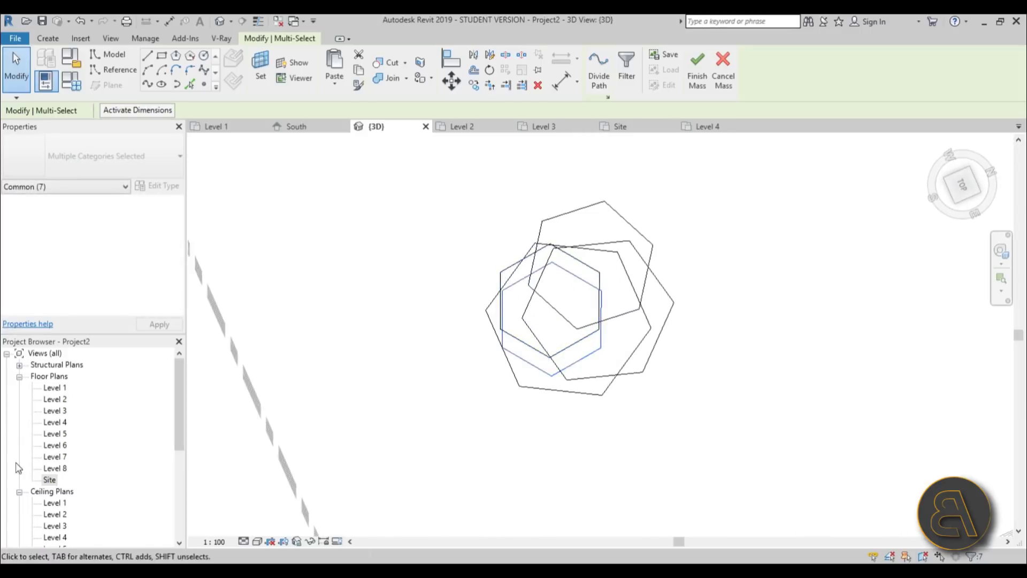
{"action": "double_click", "coordinate": [51, 479]}
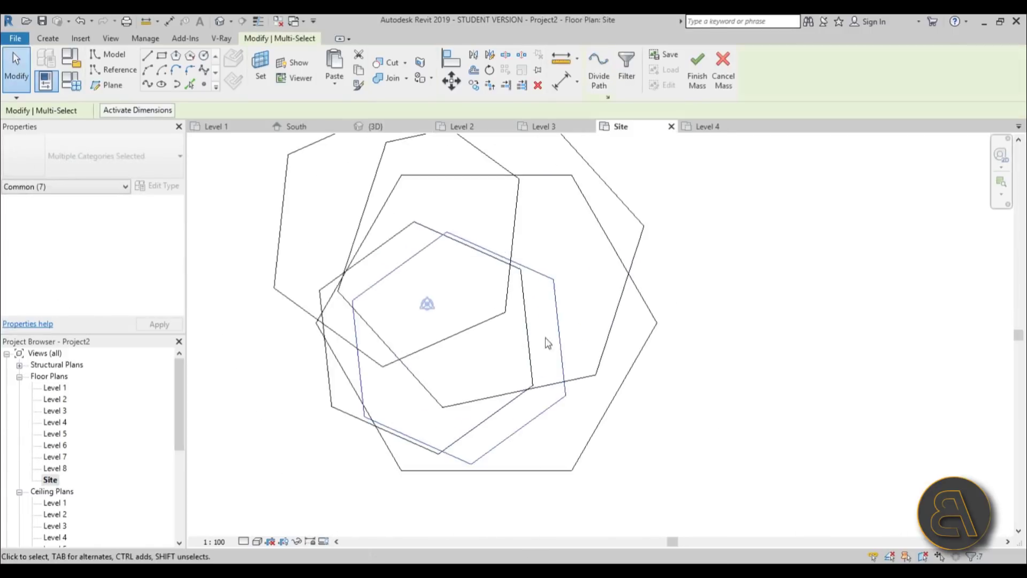
{"action": "key", "text": "Tab"}
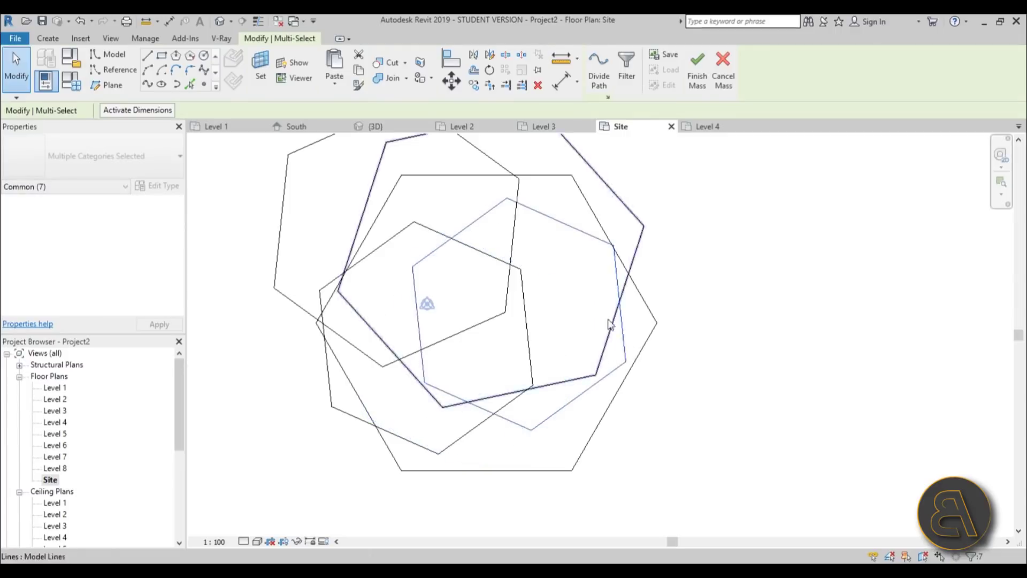
{"action": "scroll", "coordinate": [613, 321], "scroll_direction": "down", "scroll_amount": 3}
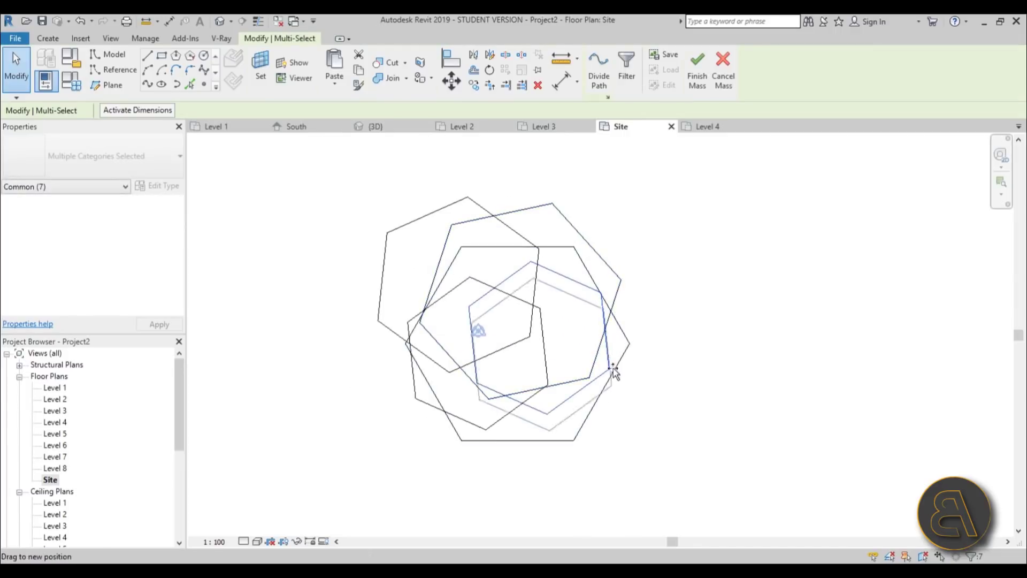
{"action": "mouse_move", "coordinate": [614, 371]}
{"action": "left_mouse_down"}
{"action": "mouse_move", "coordinate": [616, 337]}
{"action": "mouse_move", "coordinate": [612, 353]}
{"action": "left_mouse_up"}
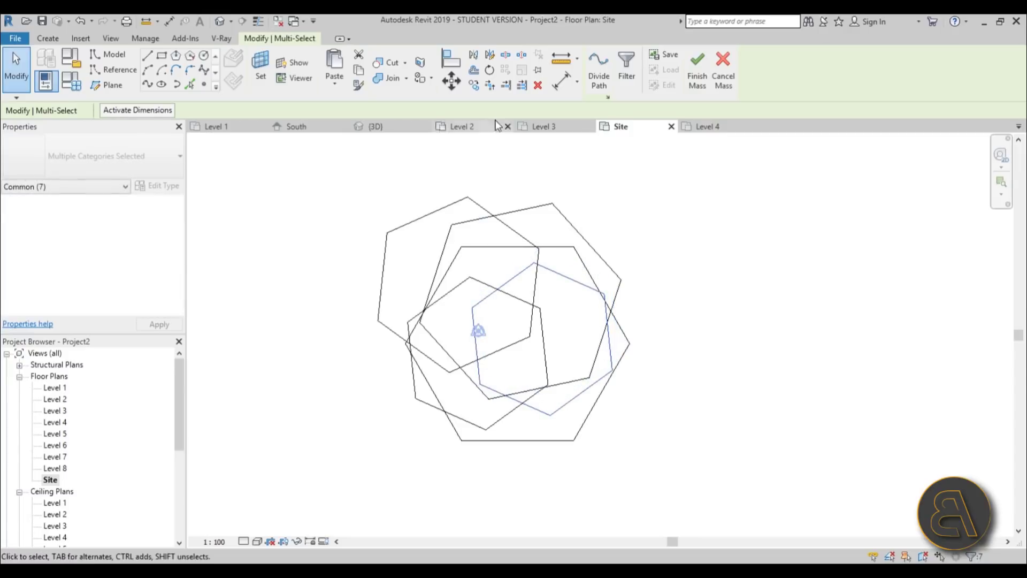
Rotate the Level 5 hexagon about 13° counterclockwise around its own centre.
{"action": "left_click", "coordinate": [492, 74]}
{"action": "left_click", "coordinate": [704, 346]}
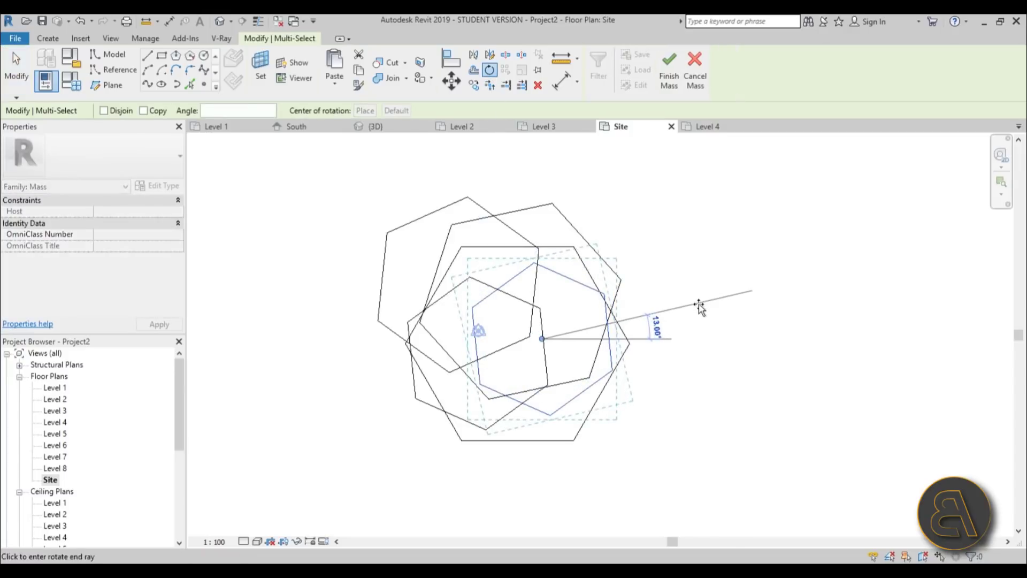
{"action": "left_click", "coordinate": [701, 307]}
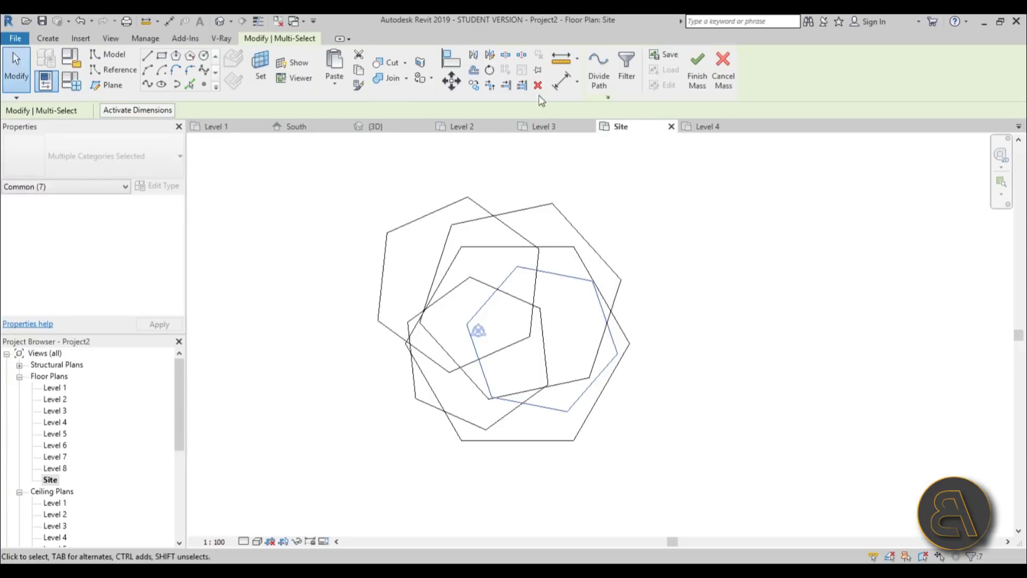
Select the whole chain of Level 5 hexagon lines and scale it from its centre to sides of about 1.52 m.
{"action": "left_click", "coordinate": [675, 240]}
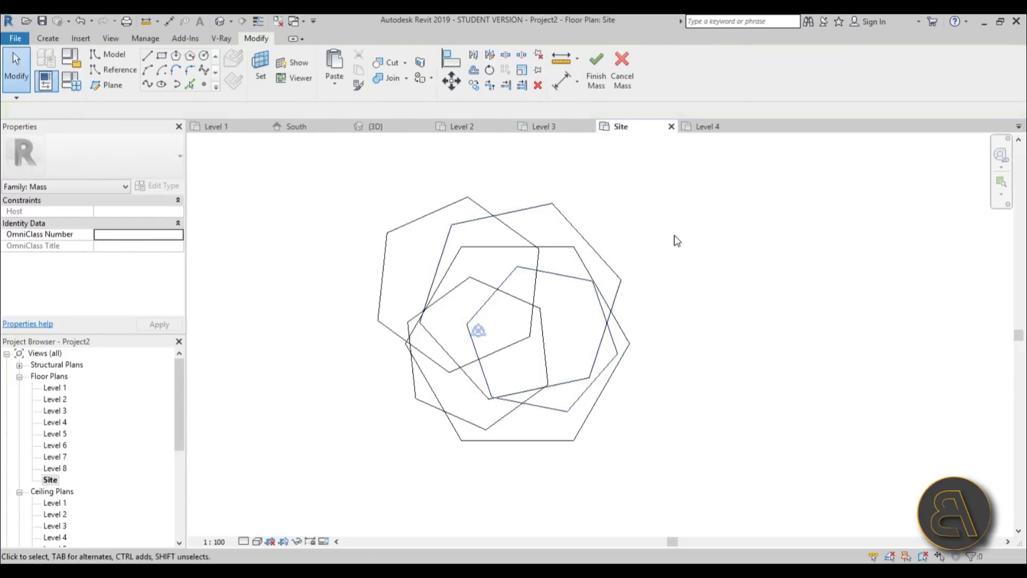
{"action": "key", "text": "Tab"}
{"action": "left_click", "coordinate": [570, 277]}
{"action": "key", "text": "Tab"}
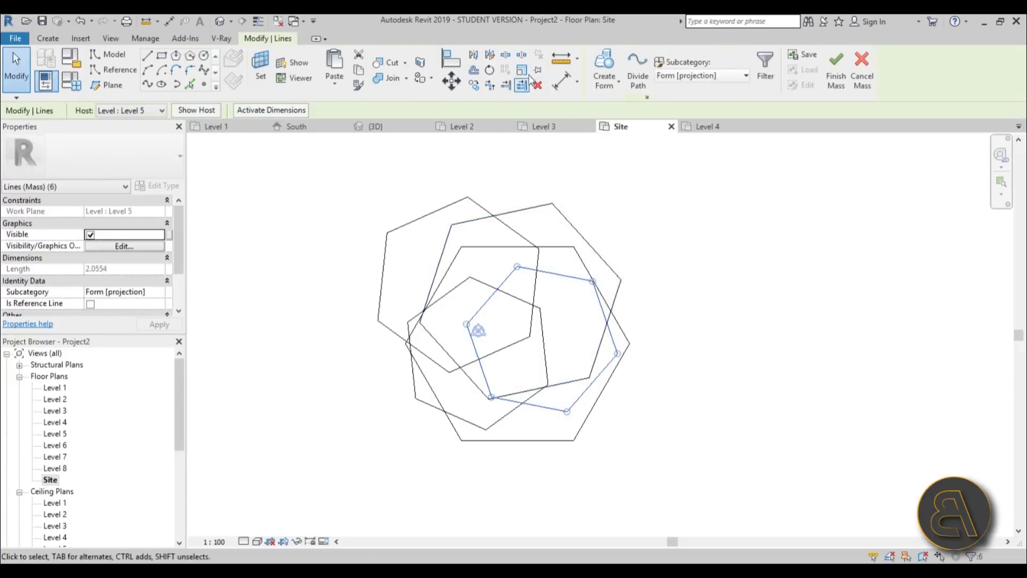
{"action": "key", "text": "r"}
{"action": "key", "text": "e"}
{"action": "left_click", "coordinate": [551, 341]}
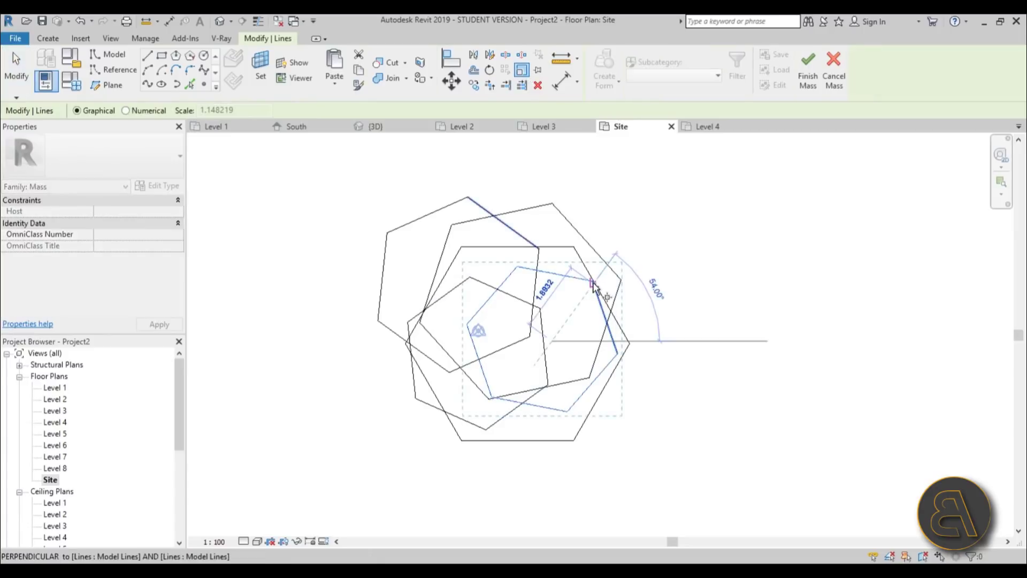
{"action": "left_click", "coordinate": [593, 283]}
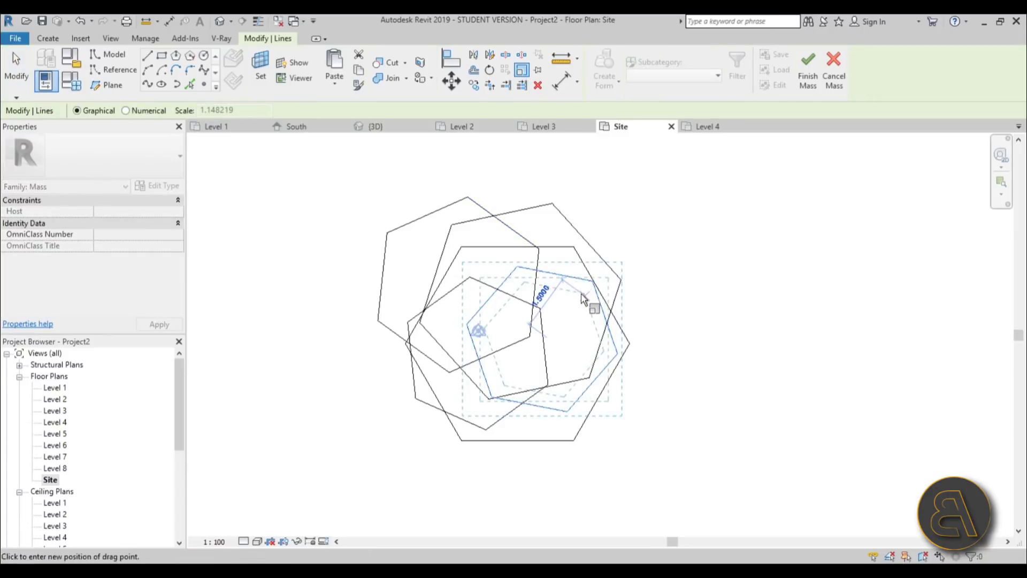
{"action": "left_click", "coordinate": [581, 296]}
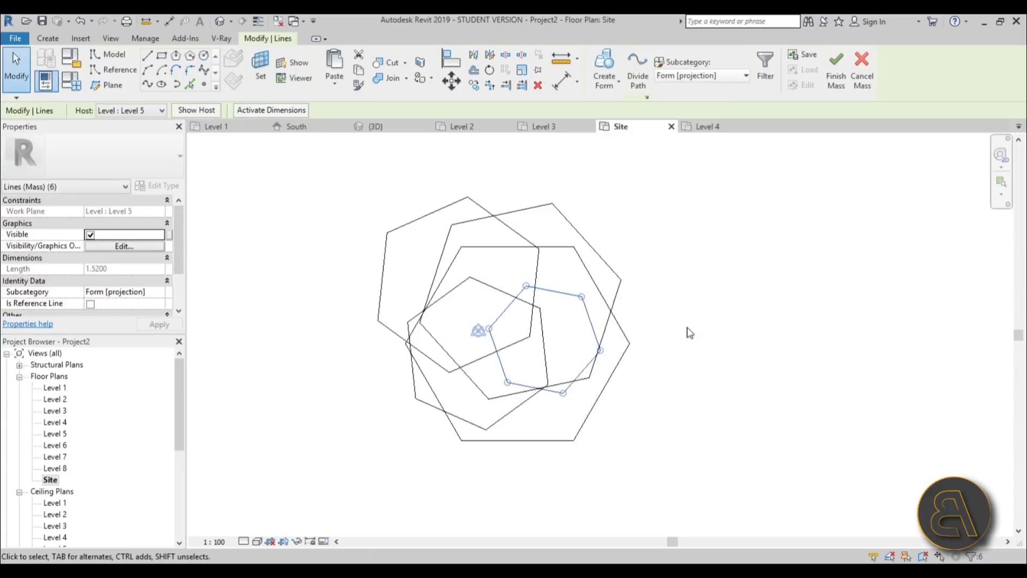
{"action": "left_click", "coordinate": [679, 309]}
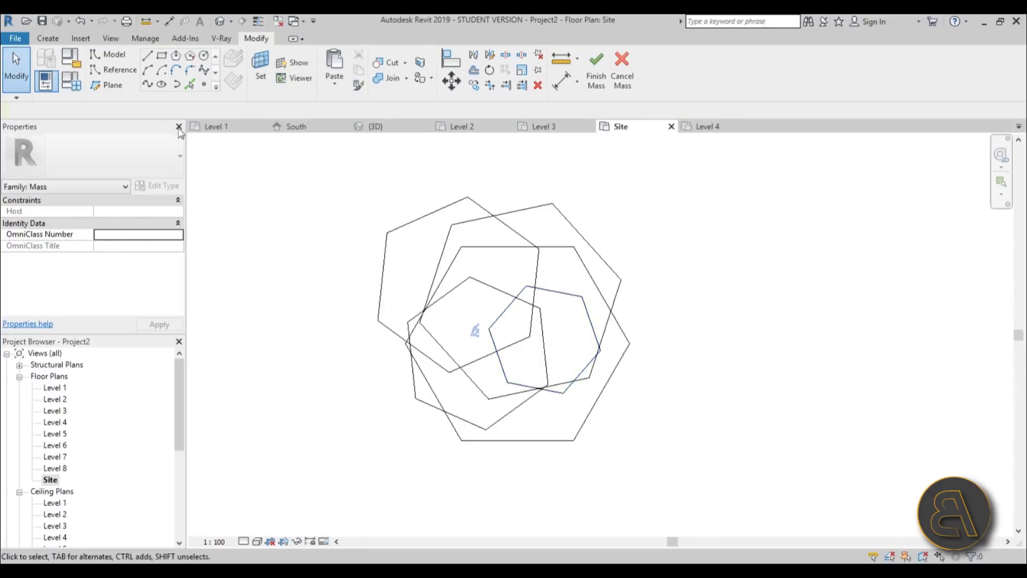
Return to the 3D view, copy the Level 5 hexagon and paste it aligned to Level 6.
{"action": "left_click", "coordinate": [220, 21]}
{"action": "middle_click_drag", "start_coordinate": [615, 332], "coordinate": [557, 324], "text": "shift"}
{"action": "left_click", "coordinate": [670, 343]}
{"action": "scroll", "coordinate": [552, 321], "scroll_direction": "up", "scroll_amount": 5}
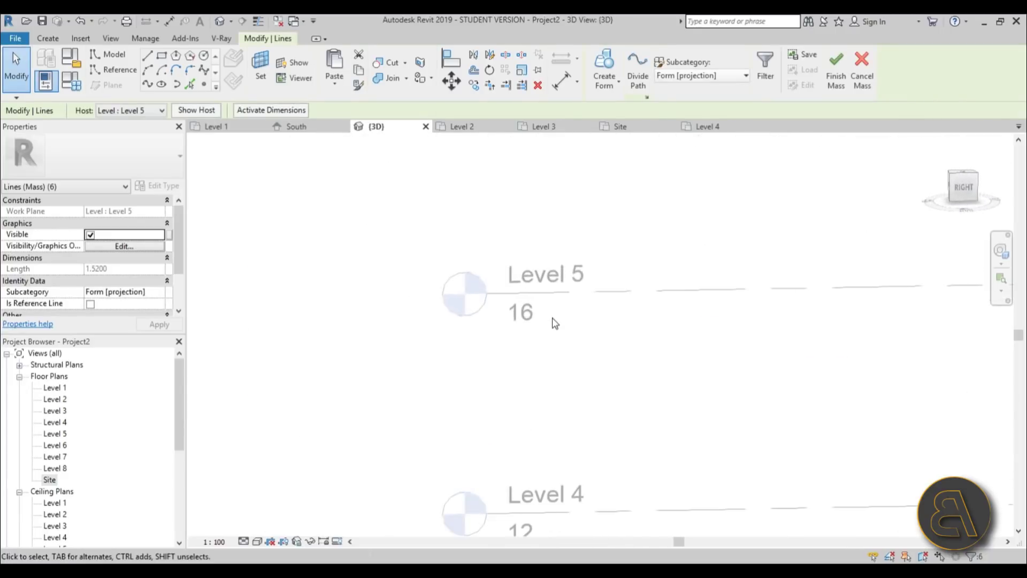
{"action": "scroll", "coordinate": [553, 321], "scroll_direction": "down", "scroll_amount": 4}
{"action": "left_click", "coordinate": [361, 72]}
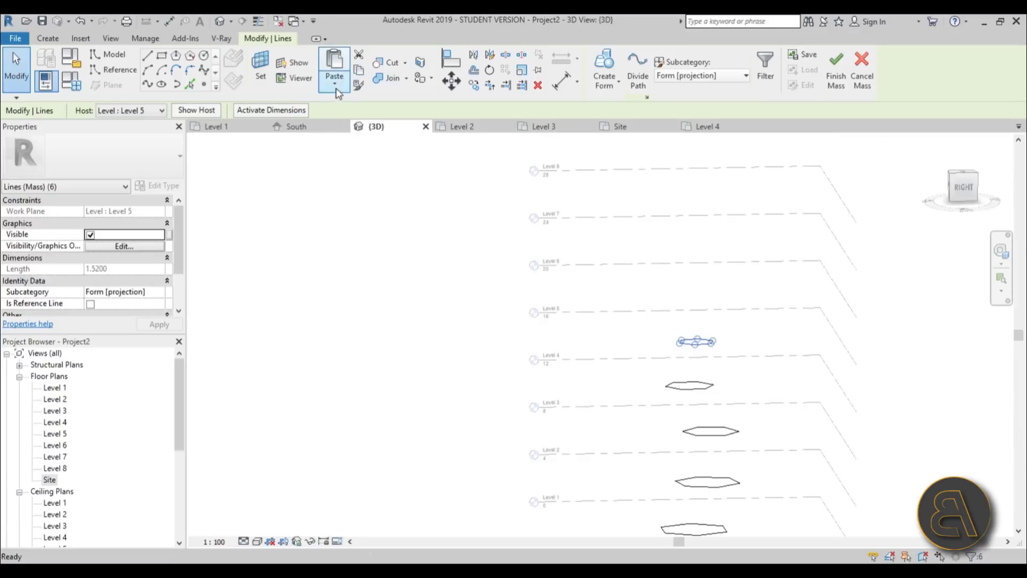
{"action": "left_click", "coordinate": [334, 80]}
{"action": "left_click", "coordinate": [355, 132]}
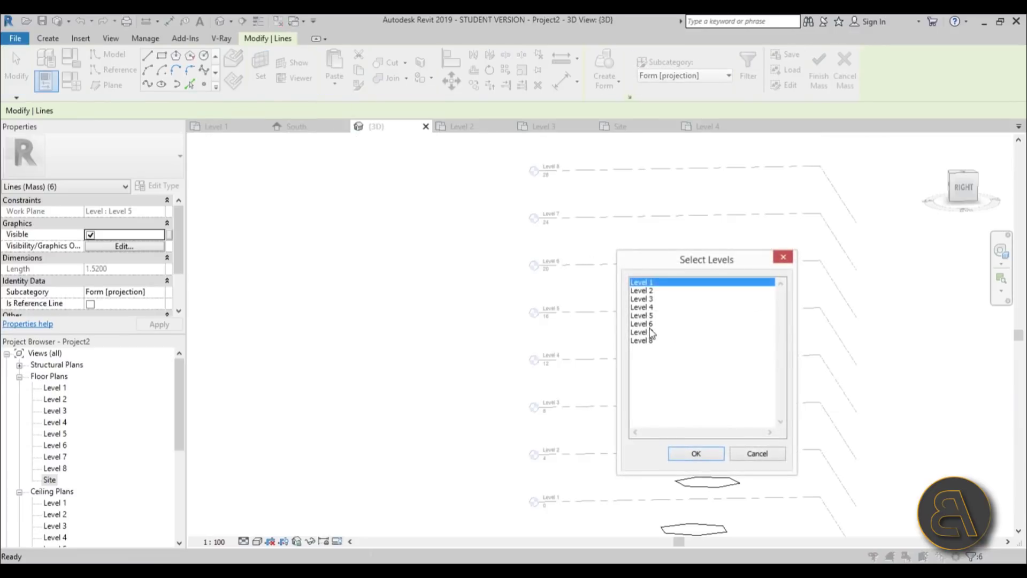
{"action": "left_click", "coordinate": [651, 333]}
{"action": "key", "text": "Return"}
Move the Level 6 hexagon north and slightly west of the Level 5 one, finishing its placement in the Site floor plan.
{"action": "middle_click_drag", "start_coordinate": [678, 358], "coordinate": [682, 297], "text": "shift"}
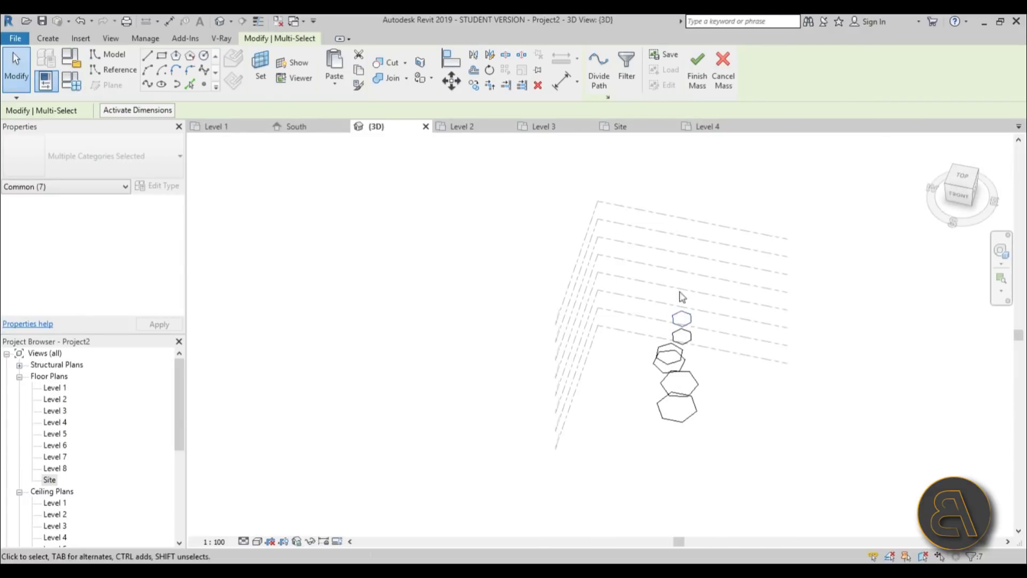
{"action": "scroll", "coordinate": [681, 295], "scroll_direction": "up", "scroll_amount": 6}
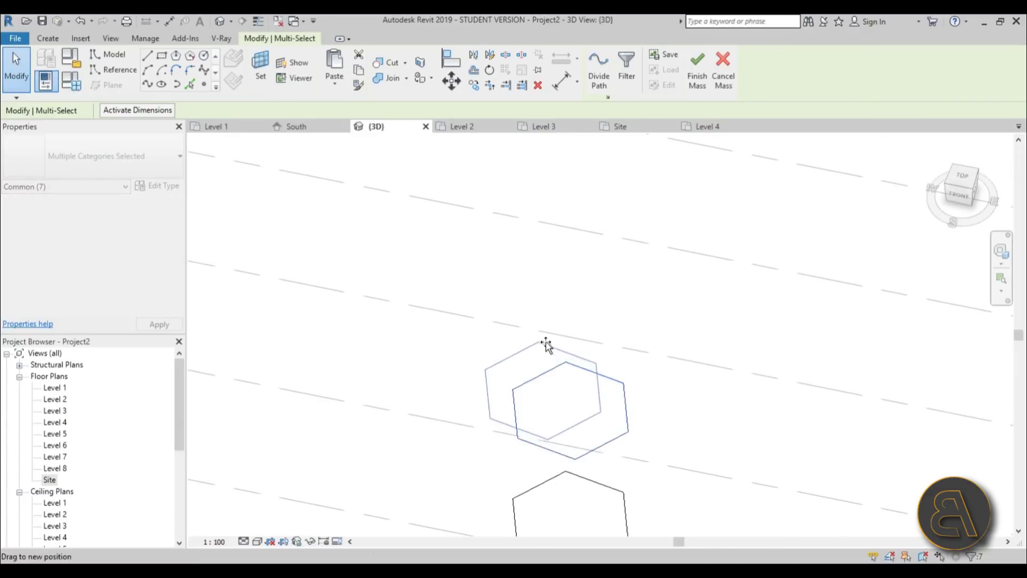
{"action": "middle_click_drag", "start_coordinate": [603, 250], "coordinate": [593, 409], "text": "shift"}
{"action": "double_click", "coordinate": [61, 480]}
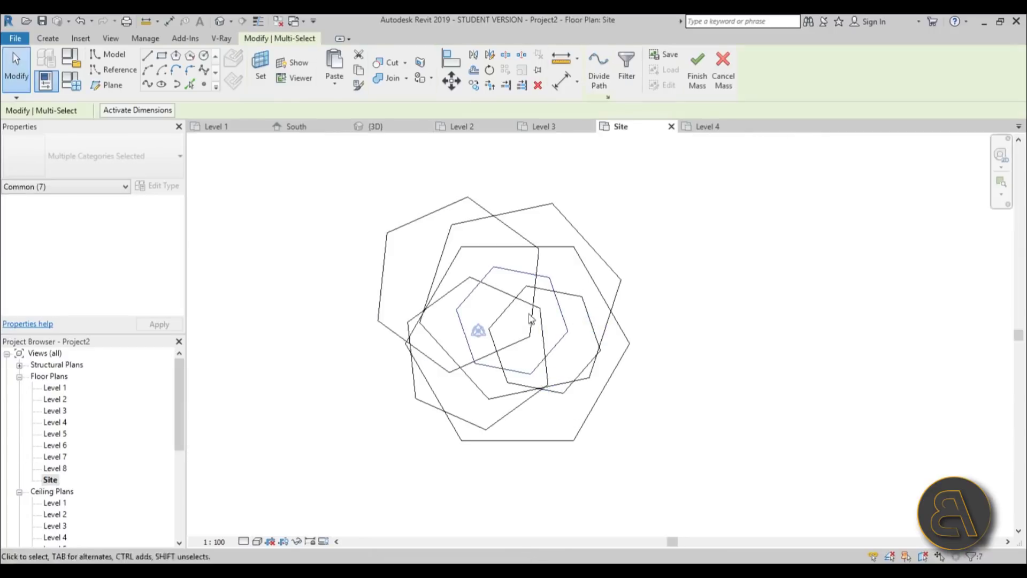
{"action": "scroll", "coordinate": [538, 275], "scroll_direction": "up", "scroll_amount": 2}
{"action": "left_click_drag", "start_coordinate": [568, 262], "coordinate": [572, 223]}
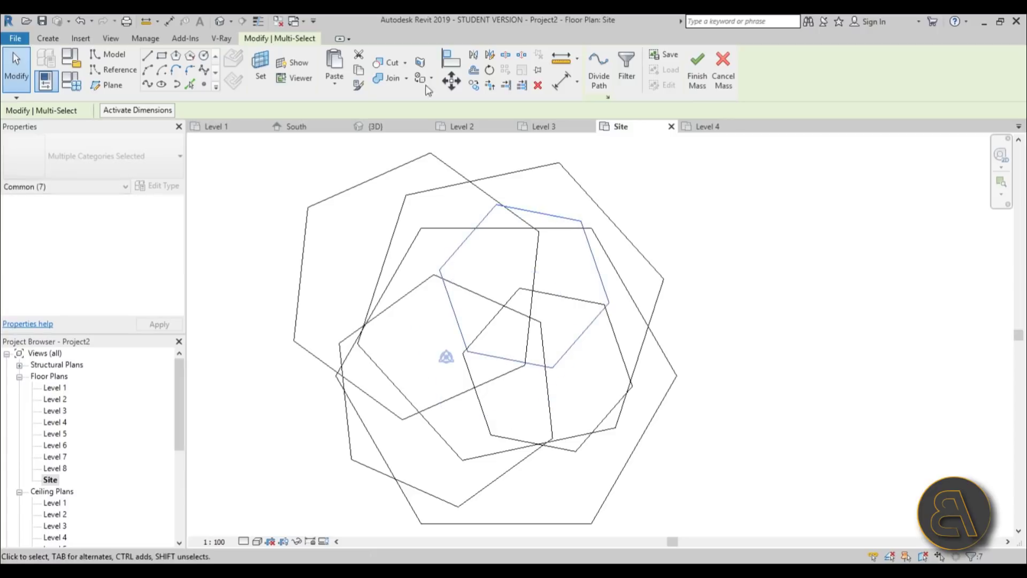
Rotate the Level 6 hexagon about 13° counterclockwise around its own centre.
{"action": "left_click", "coordinate": [489, 70]}
{"action": "left_click", "coordinate": [731, 210]}
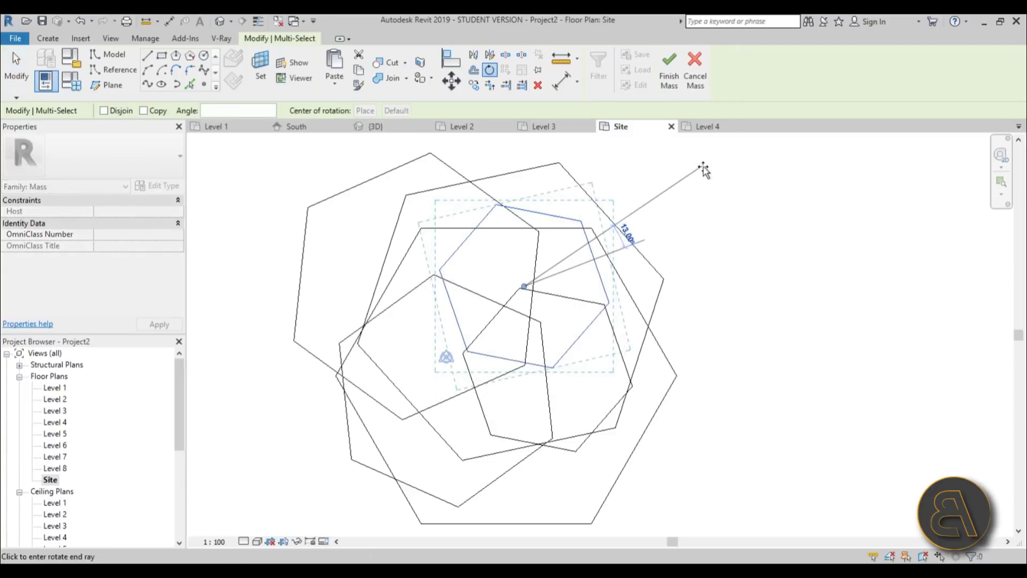
{"action": "left_click", "coordinate": [705, 171]}
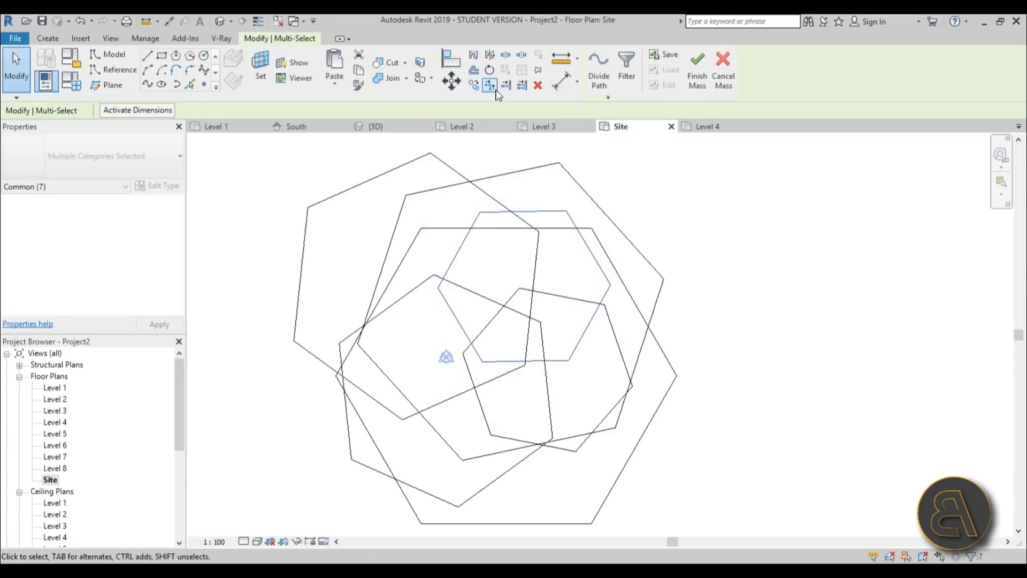
Select only the Level 6 hexagon chain and scale it from its centre to sides of about 1.01 m.
{"action": "left_click", "coordinate": [704, 198]}
{"action": "left_click", "coordinate": [567, 216]}
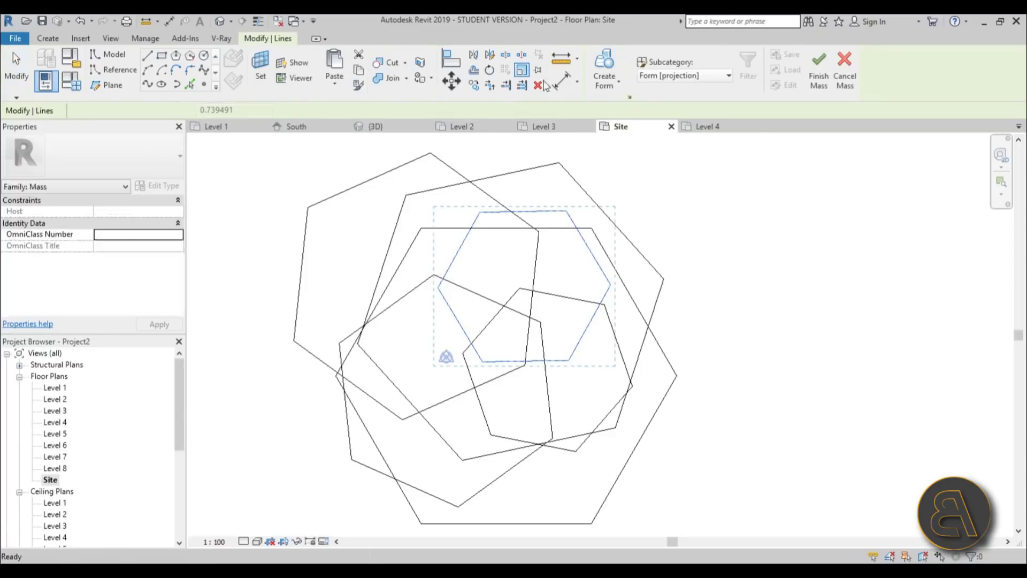
{"action": "left_click", "coordinate": [534, 292]}
{"action": "left_click", "coordinate": [568, 213]}
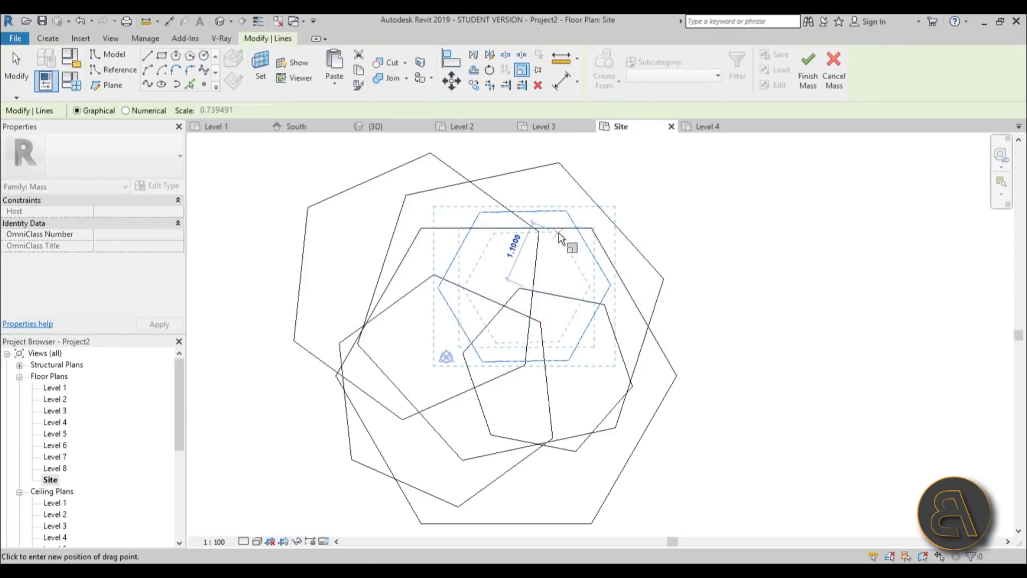
{"action": "left_click", "coordinate": [557, 242]}
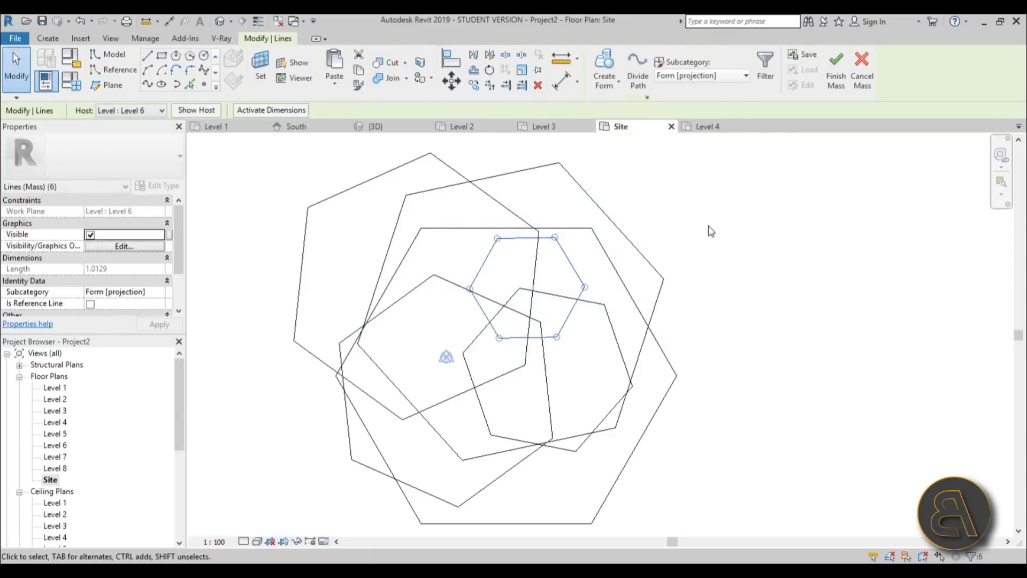
Switch to the 3D view, copy the Level 6 hexagon and paste it aligned to Level 7.
{"action": "left_click", "coordinate": [220, 23]}
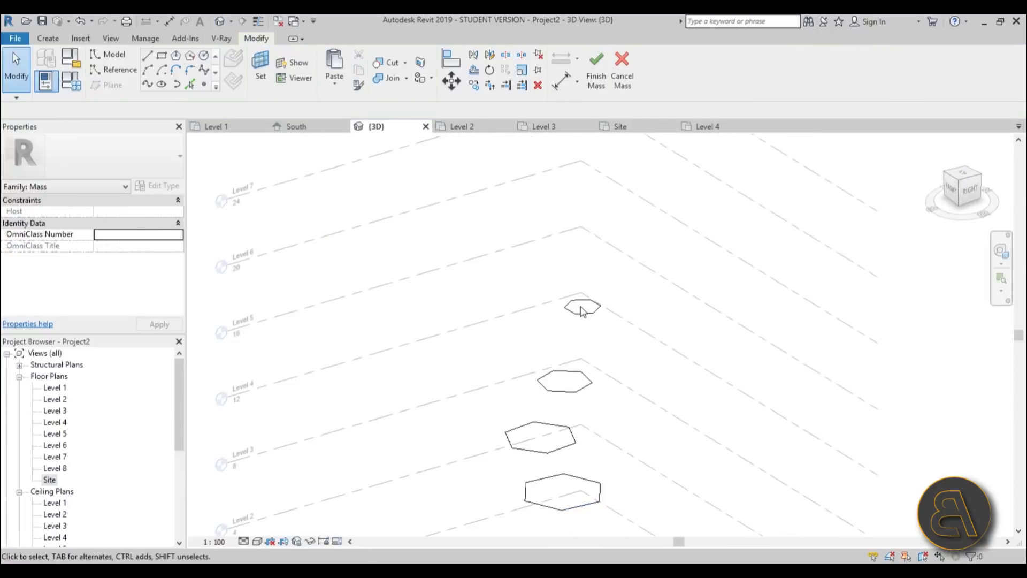
{"action": "left_click", "coordinate": [581, 311]}
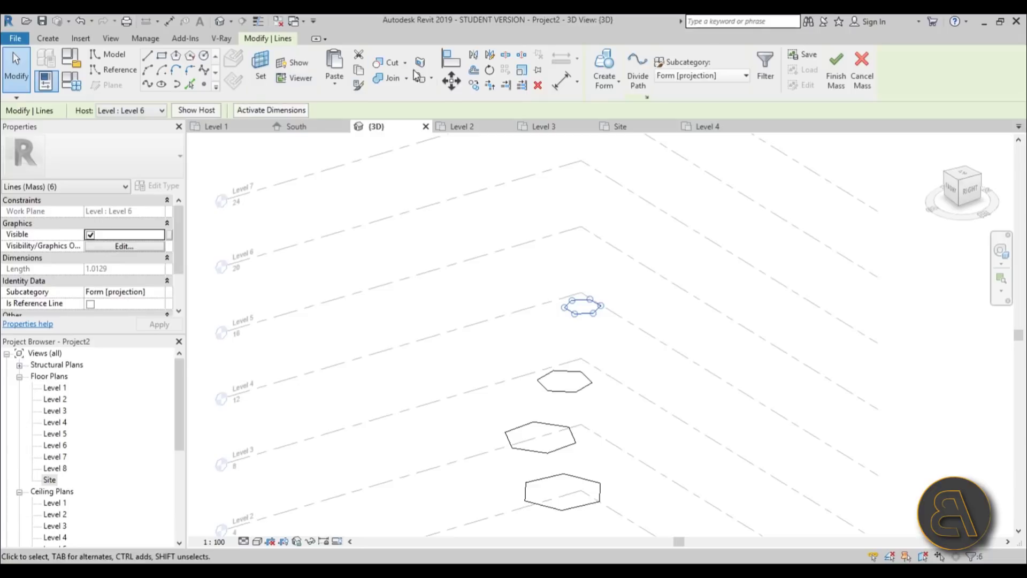
{"action": "left_click", "coordinate": [359, 70]}
{"action": "left_click", "coordinate": [335, 80]}
{"action": "left_click", "coordinate": [369, 132]}
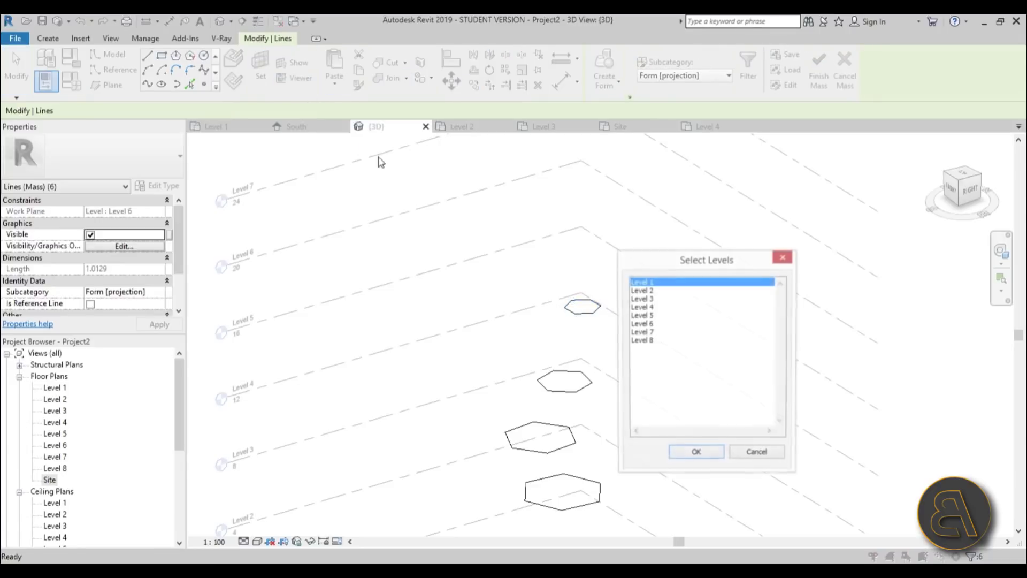
{"action": "left_click_drag", "start_coordinate": [645, 332], "coordinate": [649, 338]}
{"action": "left_click", "coordinate": [696, 451]}
From a top-down 3D view, move the pasted Level 7 hexagon northwest of the Level 6 one.
{"action": "scroll", "coordinate": [649, 385], "scroll_direction": "down", "scroll_amount": 3}
{"action": "middle_click_drag", "start_coordinate": [649, 385], "coordinate": [610, 356], "text": "shift"}
{"action": "middle_click_drag", "start_coordinate": [652, 227], "coordinate": [791, 259], "text": "shift"}
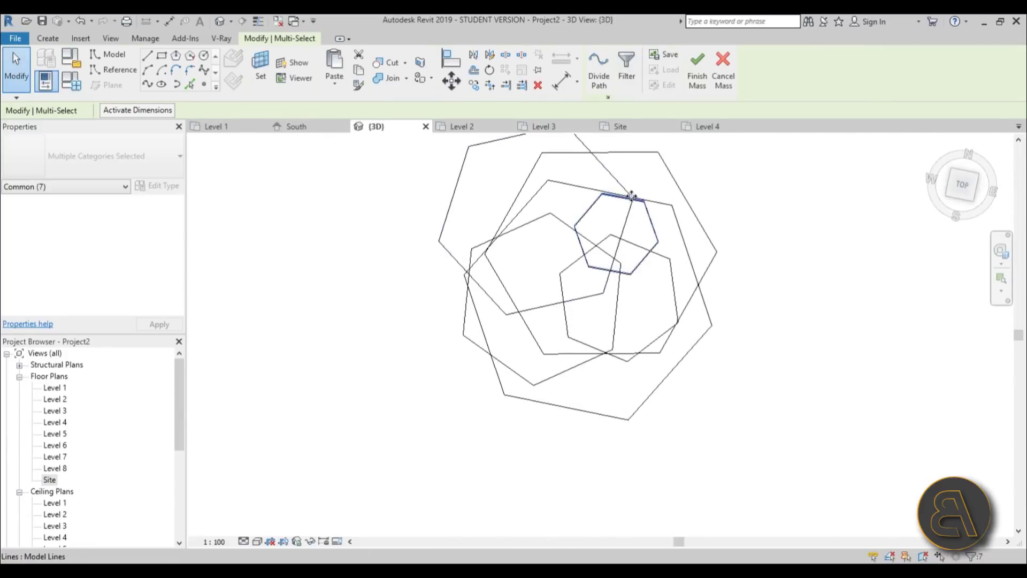
{"action": "left_click_drag", "start_coordinate": [631, 195], "coordinate": [603, 182]}
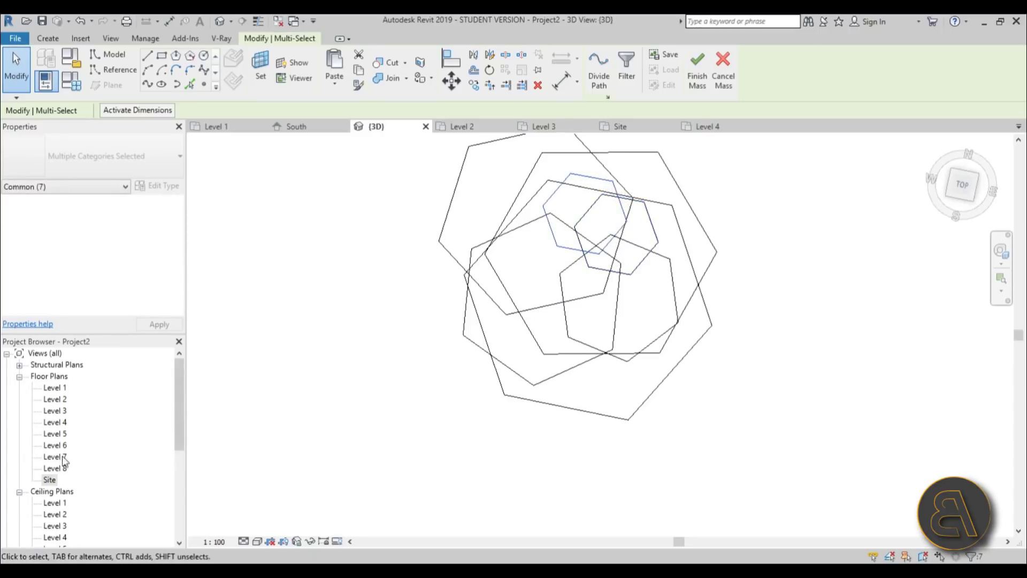
In the Site floor plan, move the Level 7 hexagon so it sits west and slightly south of the Level 6 one.
{"action": "double_click", "coordinate": [50, 479]}
{"action": "scroll", "coordinate": [450, 254], "scroll_direction": "up", "scroll_amount": 4}
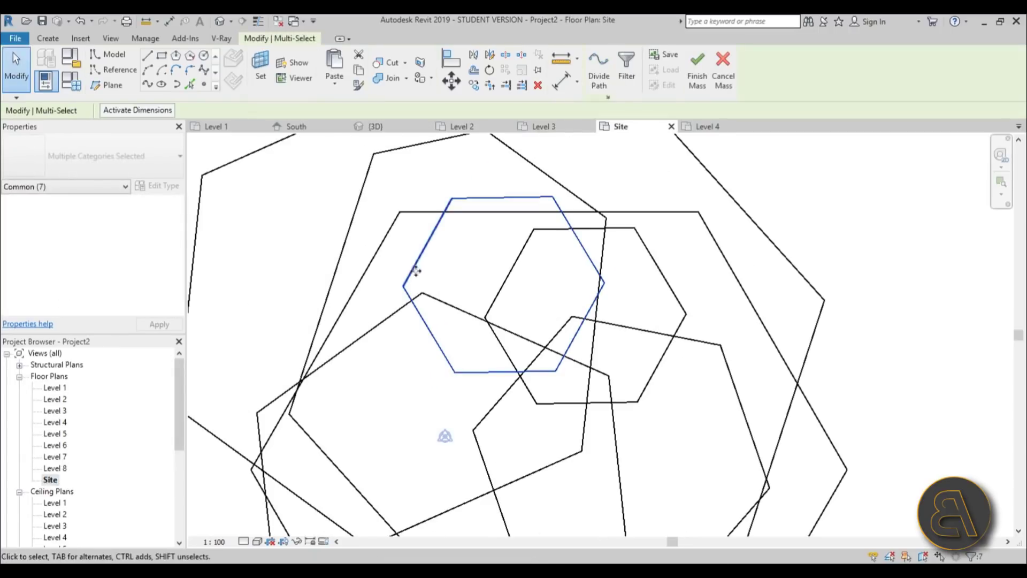
{"action": "left_click_drag", "start_coordinate": [413, 272], "coordinate": [382, 324]}
{"action": "scroll", "coordinate": [506, 278], "scroll_direction": "down", "scroll_amount": 4}
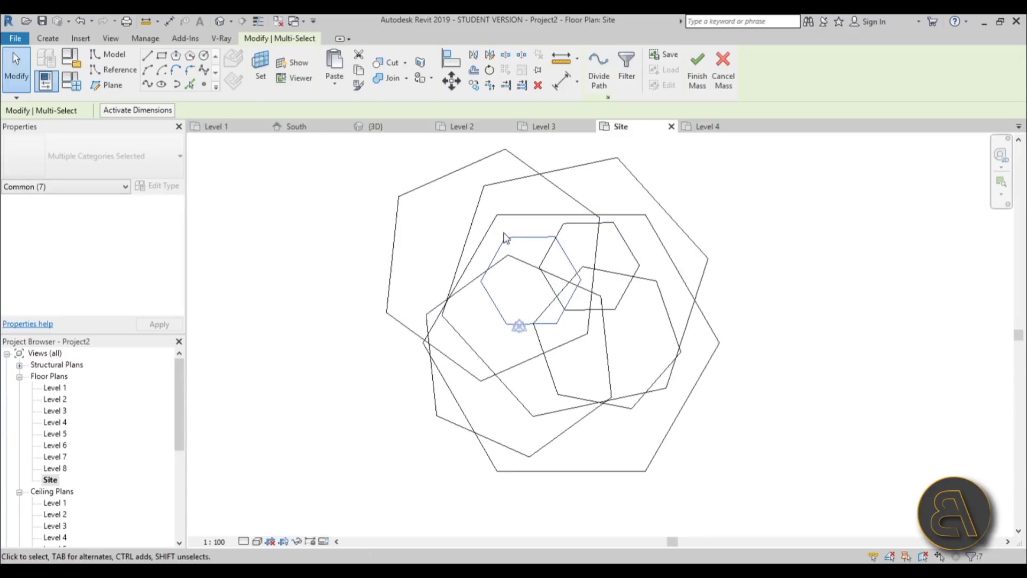
{"action": "left_click_drag", "start_coordinate": [505, 236], "coordinate": [495, 229]}
Rotate the Level 7 hexagon about 13° counterclockwise around its own centre.
{"action": "key", "text": "r"}
{"action": "key", "text": "o"}
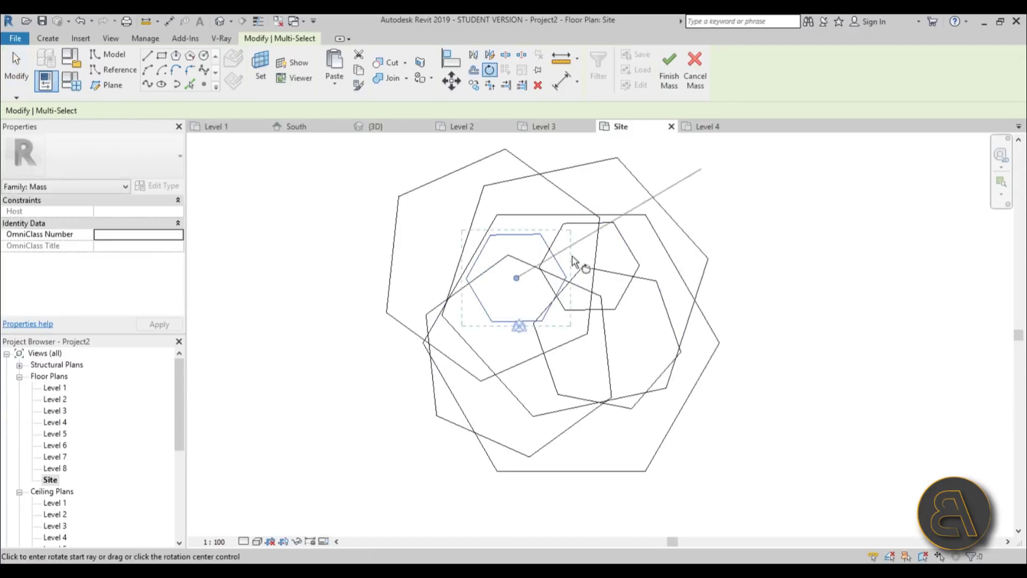
{"action": "left_click", "coordinate": [599, 249]}
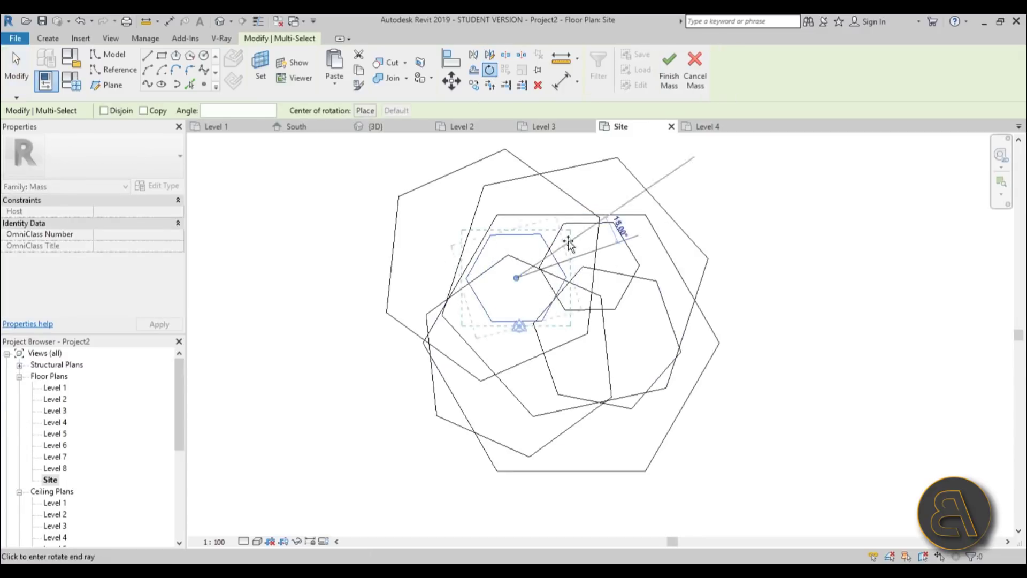
{"action": "left_click", "coordinate": [697, 171]}
Select only the Level 7 hexagon chain and scale it from its centre to sides of about 0.59 m.
{"action": "left_click", "coordinate": [431, 273]}
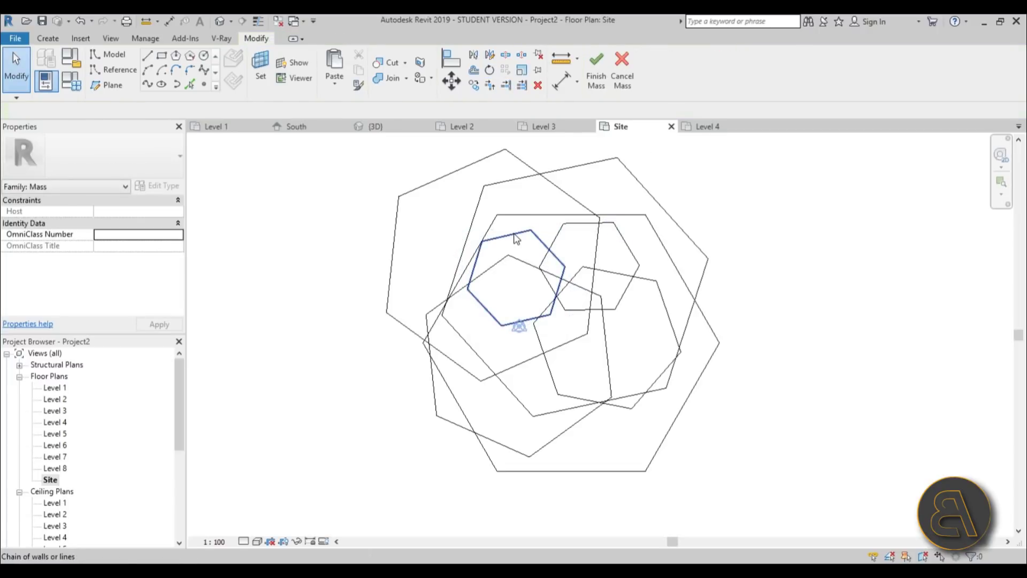
{"action": "left_click", "coordinate": [516, 236]}
{"action": "key", "text": "r"}
{"action": "key", "text": "e"}
{"action": "scroll", "coordinate": [539, 267], "scroll_direction": "up", "scroll_amount": 2}
{"action": "left_click", "coordinate": [509, 293]}
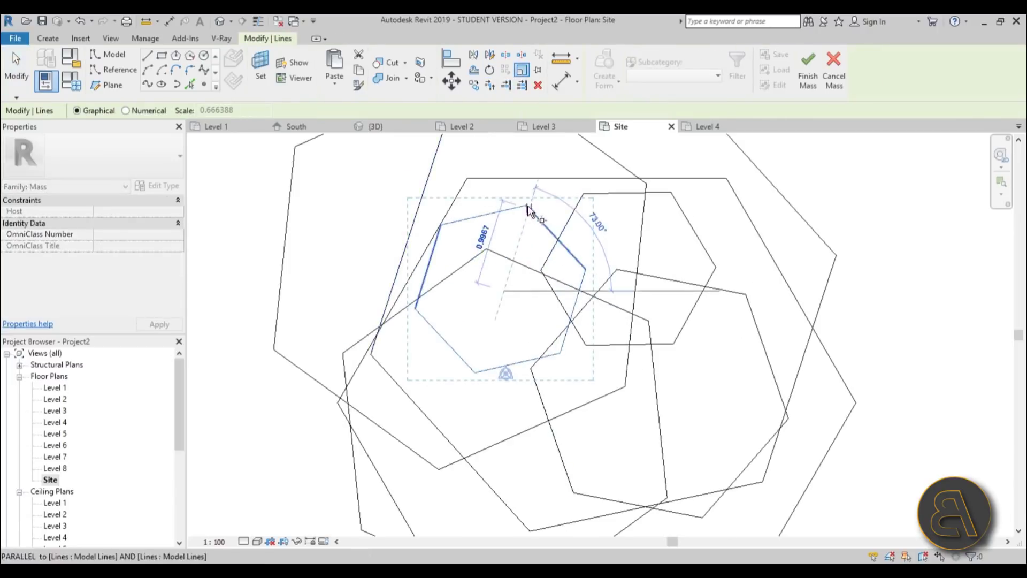
{"action": "left_click", "coordinate": [529, 213]}
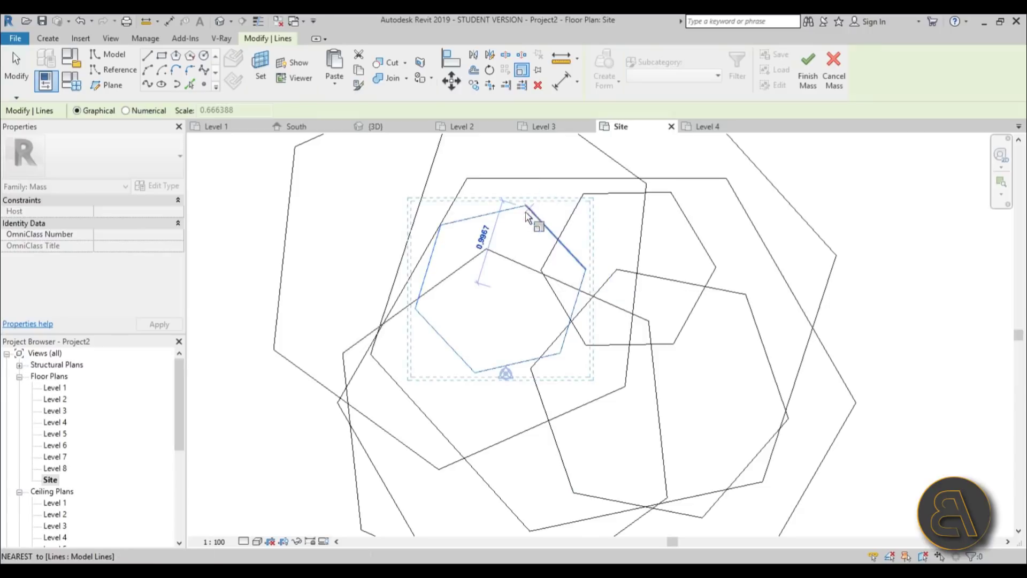
{"action": "left_click", "coordinate": [516, 247]}
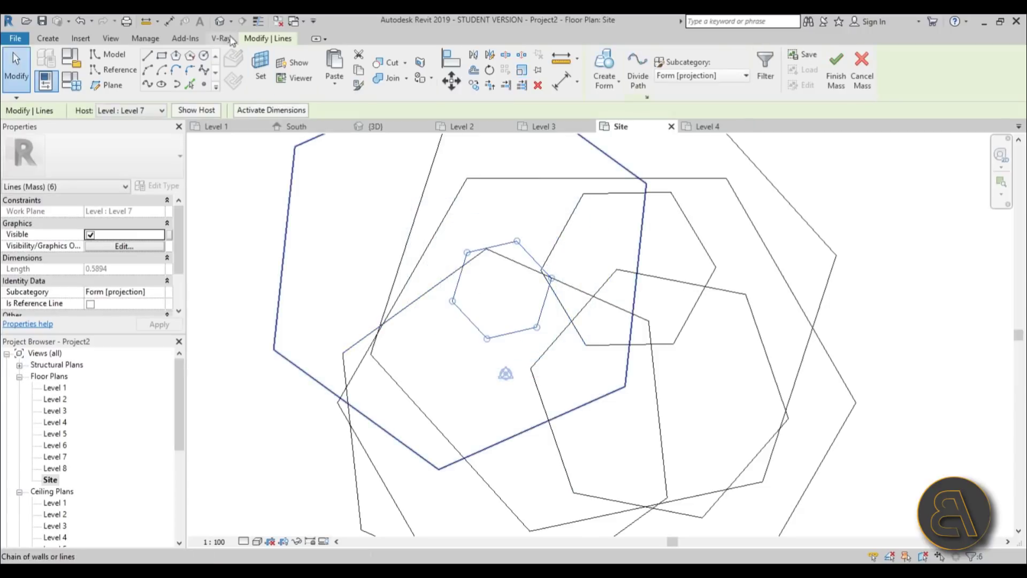
Switch to the 3D view, copy the Level 7 hexagon and paste it aligned to Level 8.
{"action": "key", "text": "3"}
{"action": "key", "text": "d"}
{"action": "middle_click_drag", "start_coordinate": [638, 429], "coordinate": [584, 329], "text": "shift"}
{"action": "left_click", "coordinate": [583, 278]}
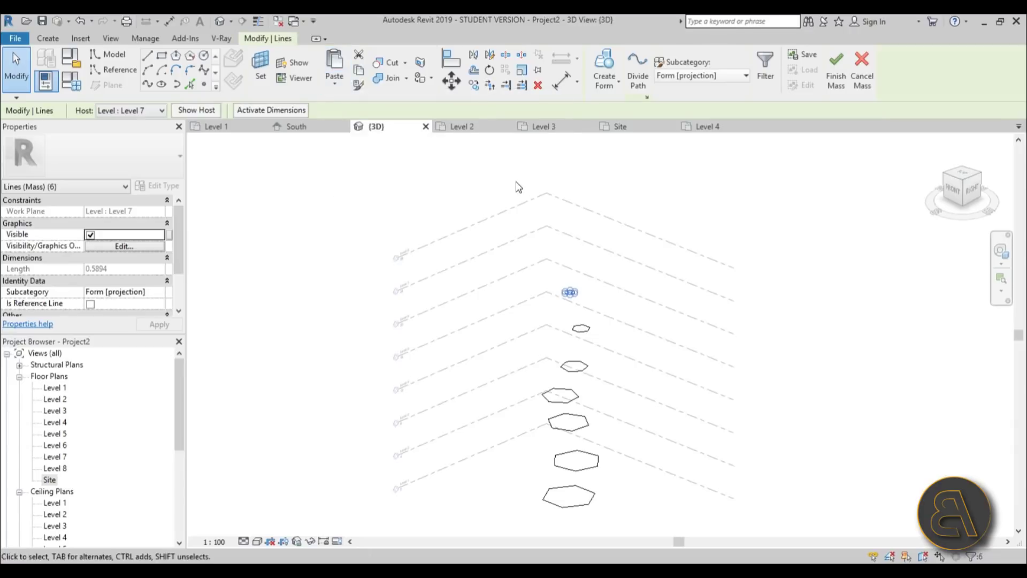
{"action": "left_click", "coordinate": [335, 85]}
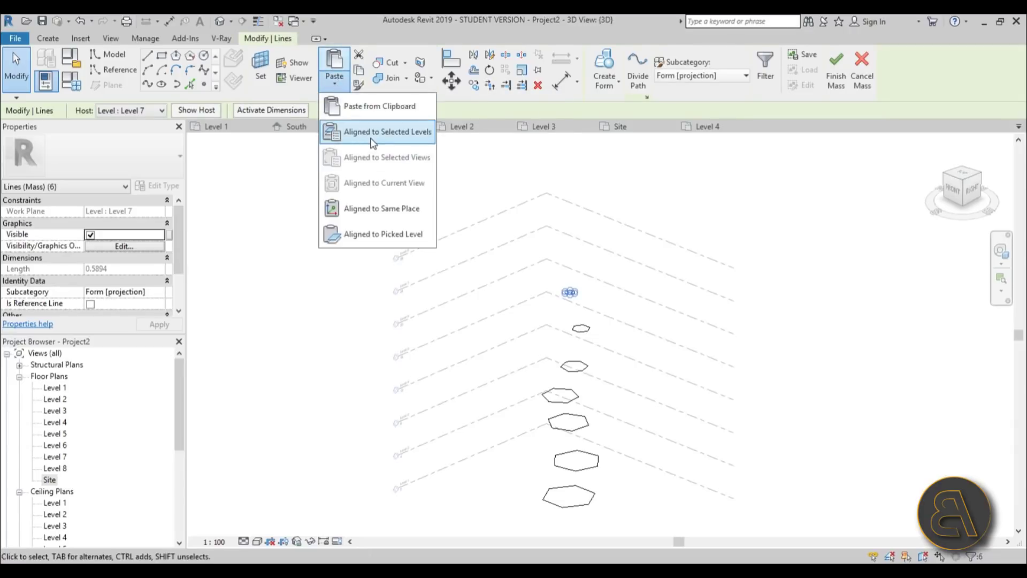
{"action": "left_click", "coordinate": [362, 130]}
{"action": "left_click", "coordinate": [649, 341]}
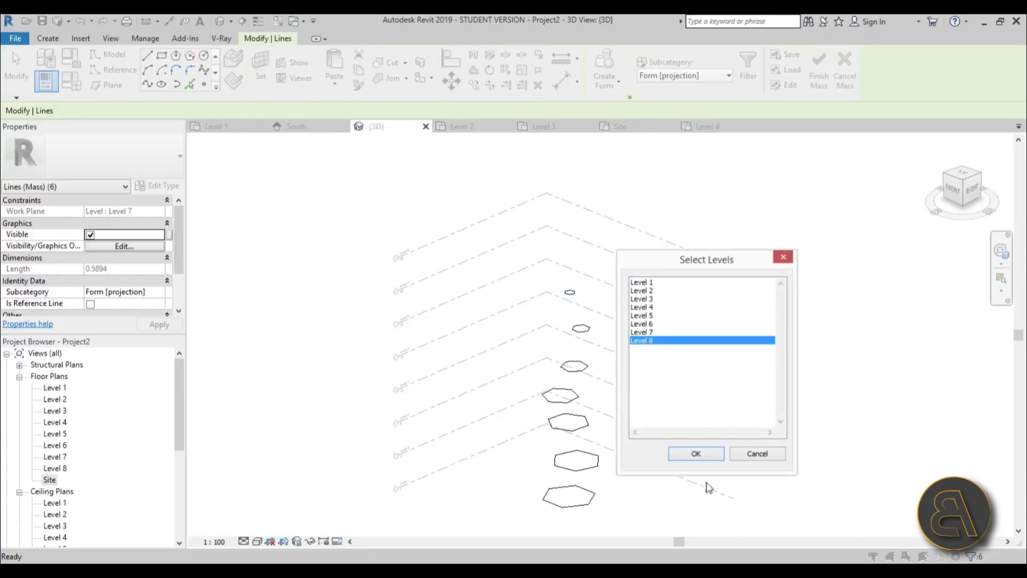
{"action": "left_click", "coordinate": [694, 453]}
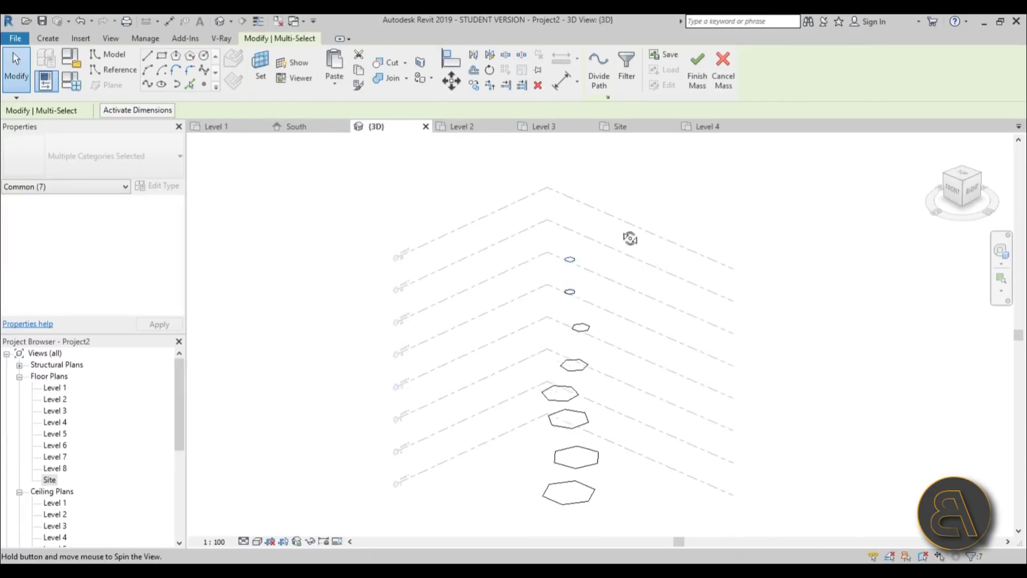
From a top-down 3D view, move the pasted Level 8 hexagon southeast of the Level 7 one.
{"action": "mouse_move", "coordinate": [631, 278]}
{"action": "middle_mouse_down", "text": "shift"}
{"action": "mouse_move", "coordinate": [594, 292]}
{"action": "mouse_move", "coordinate": [585, 269]}
{"action": "mouse_move", "coordinate": [647, 328]}
{"action": "mouse_move", "coordinate": [676, 335]}
{"action": "mouse_move", "coordinate": [692, 319]}
{"action": "mouse_move", "coordinate": [614, 282]}
{"action": "middle_mouse_up", "text": "shift"}
{"action": "scroll", "coordinate": [547, 266], "scroll_direction": "up", "scroll_amount": 3}
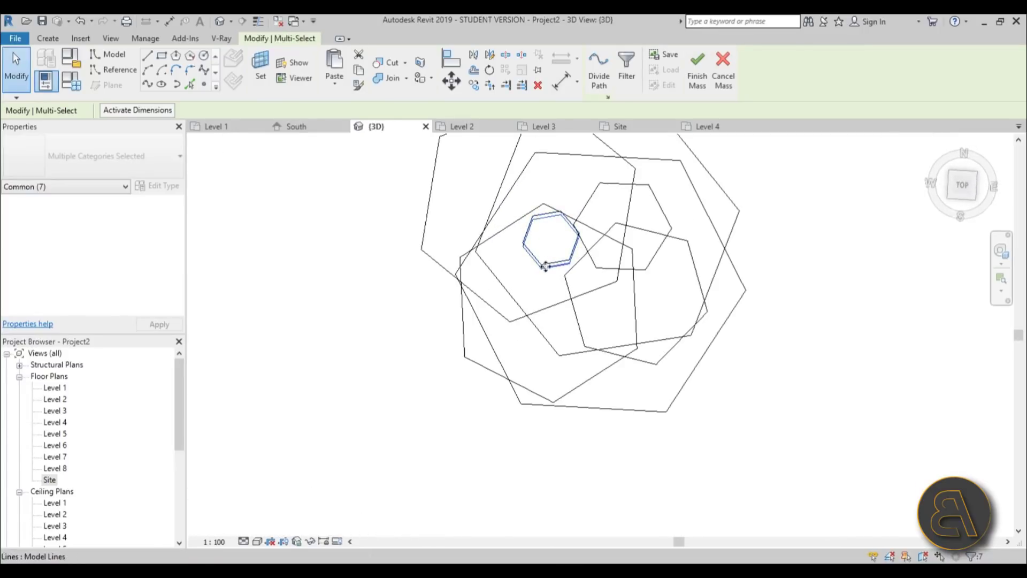
{"action": "left_click_drag", "start_coordinate": [546, 267], "coordinate": [624, 286]}
{"action": "scroll", "coordinate": [623, 287], "scroll_direction": "down", "scroll_amount": 3}
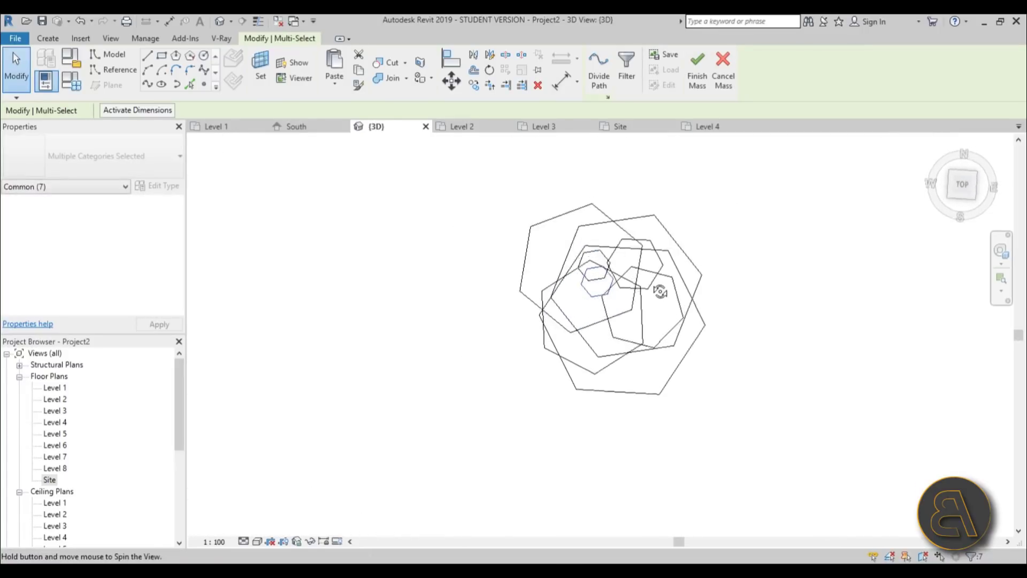
{"action": "middle_click_drag", "start_coordinate": [660, 291], "coordinate": [610, 299], "text": "shift"}
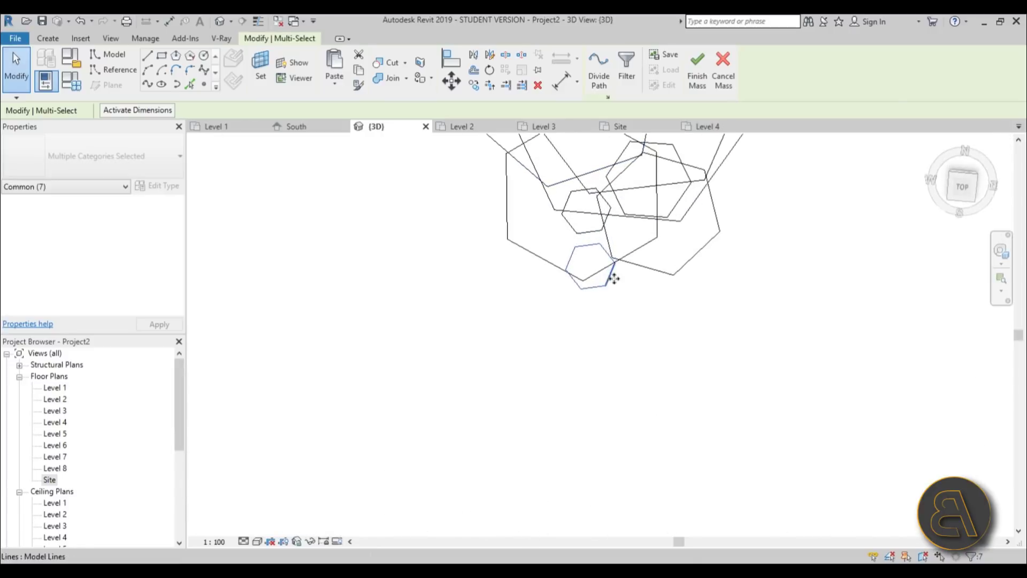
{"action": "left_click_drag", "start_coordinate": [614, 278], "coordinate": [585, 287]}
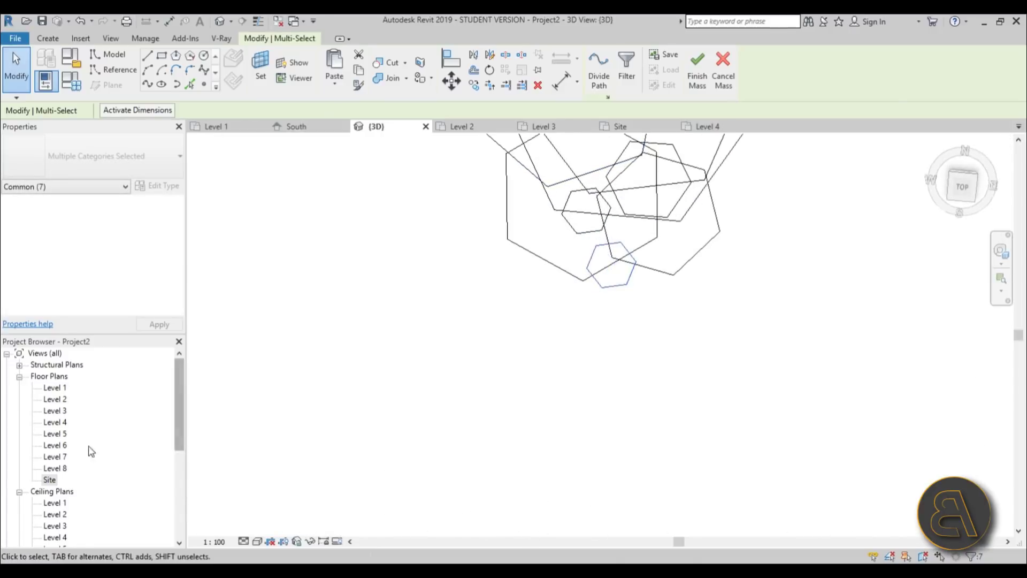
In the Site floor plan, rotate the Level 8 hexagon about 11° counterclockwise around its own centre.
{"action": "left_click", "coordinate": [49, 479]}
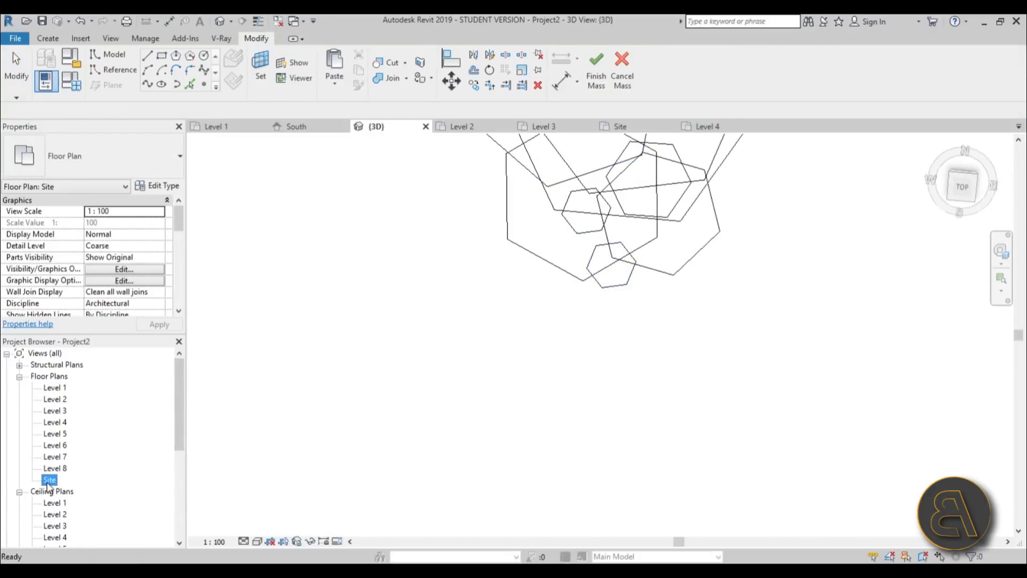
{"action": "double_click", "coordinate": [50, 480]}
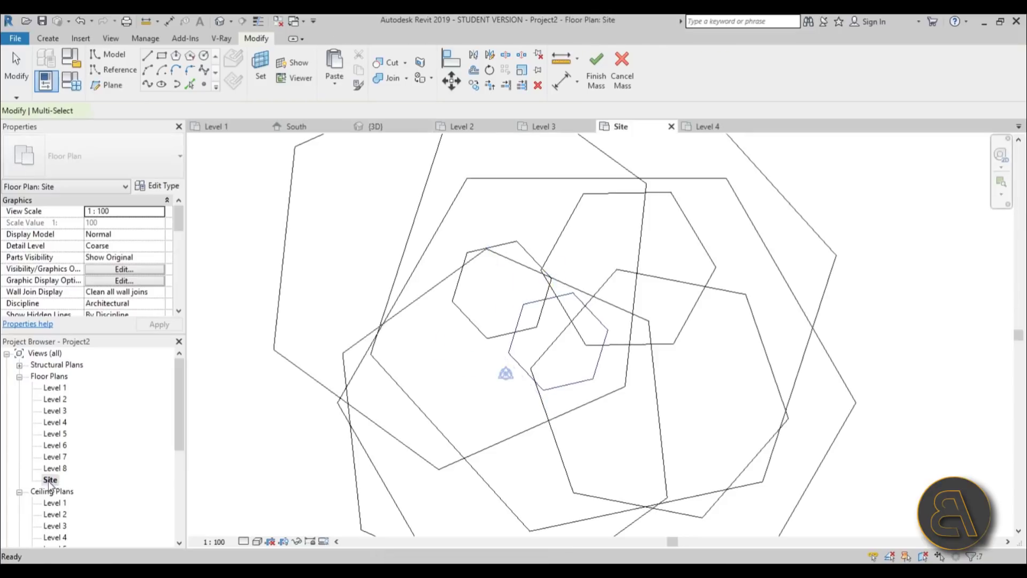
{"action": "left_click", "coordinate": [490, 77]}
{"action": "left_click", "coordinate": [668, 337]}
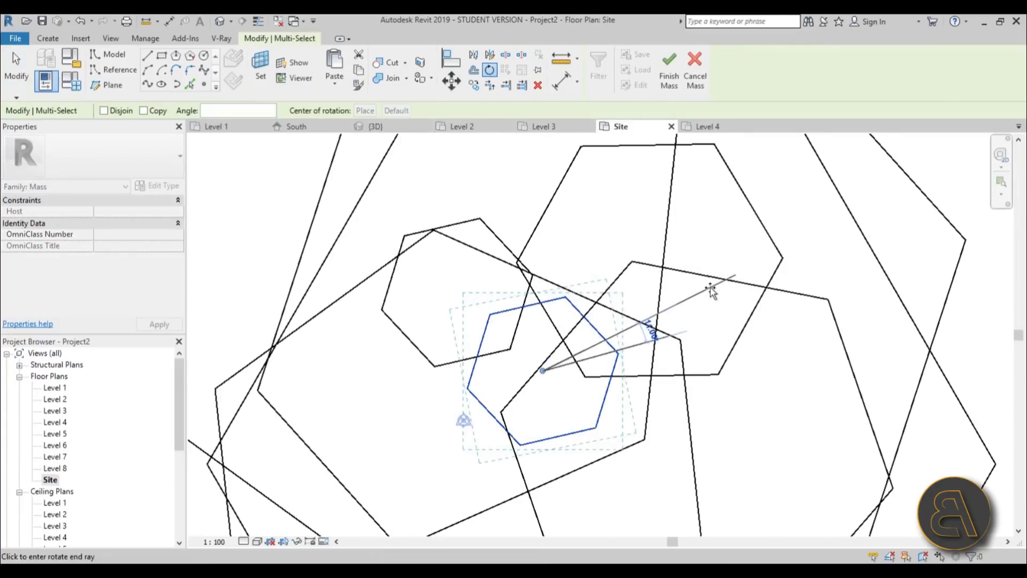
{"action": "left_click", "coordinate": [712, 292]}
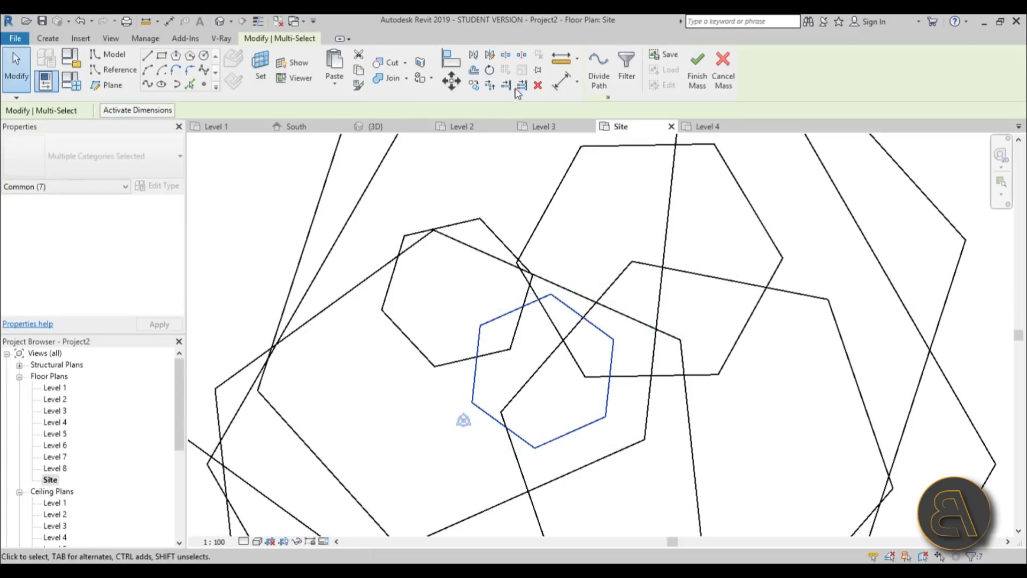
Select only the Level 8 hexagon chain and scale it from its centre to sides of about 0.26 m.
{"action": "left_click", "coordinate": [589, 240]}
{"action": "key", "text": "Tab"}
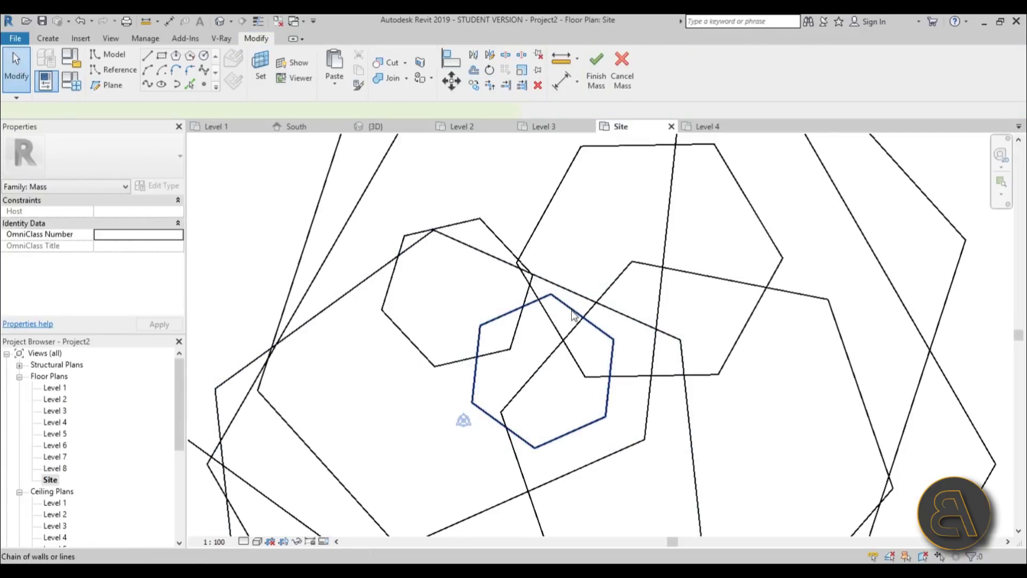
{"action": "left_click", "coordinate": [575, 313]}
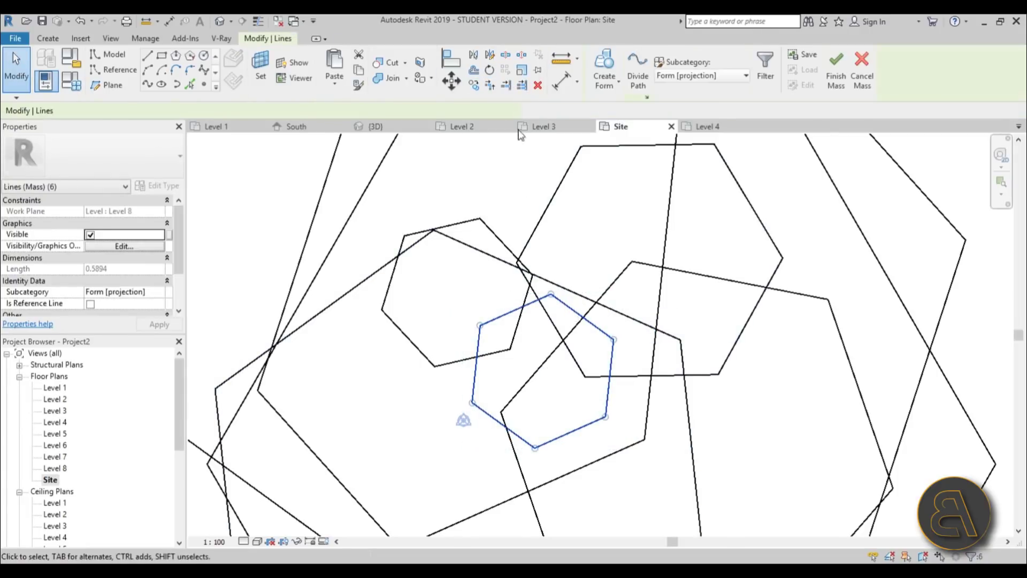
{"action": "left_click", "coordinate": [522, 70]}
{"action": "left_click", "coordinate": [529, 354]}
{"action": "left_click", "coordinate": [613, 340]}
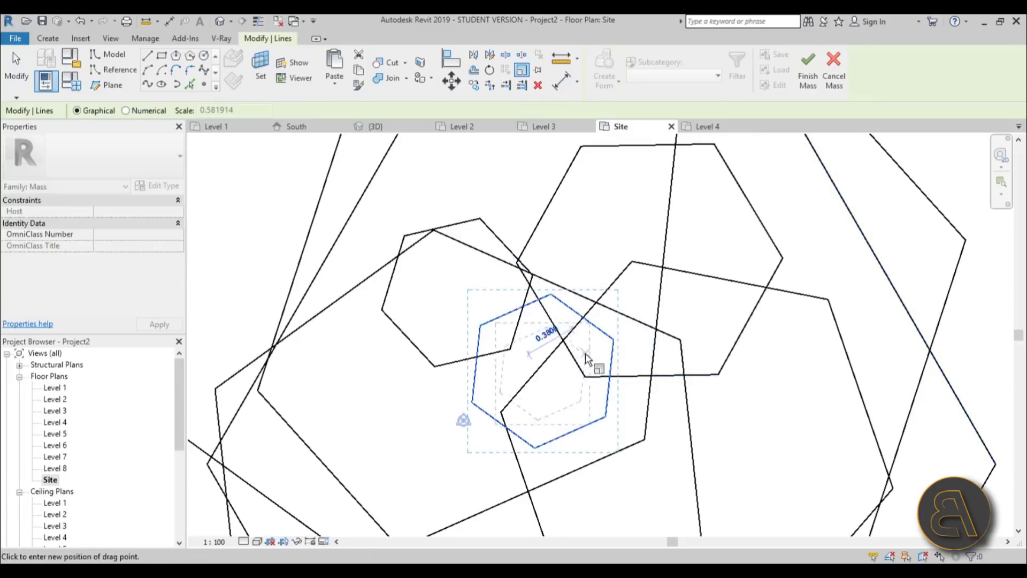
{"action": "left_click", "coordinate": [575, 364]}
{"action": "scroll", "coordinate": [637, 401], "scroll_direction": "down", "scroll_amount": 3}
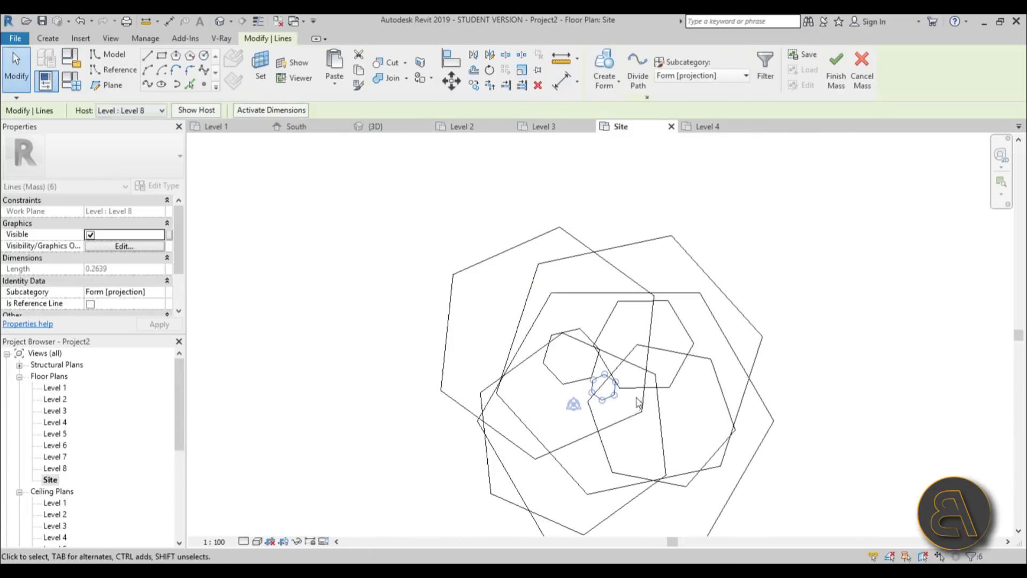
Switch to the 3D view and examine the stacked hexagonal profiles from Level 1 up to Level 8.
{"action": "left_click", "coordinate": [219, 21]}
{"action": "middle_click_drag", "start_coordinate": [599, 353], "coordinate": [561, 275], "text": "shift"}
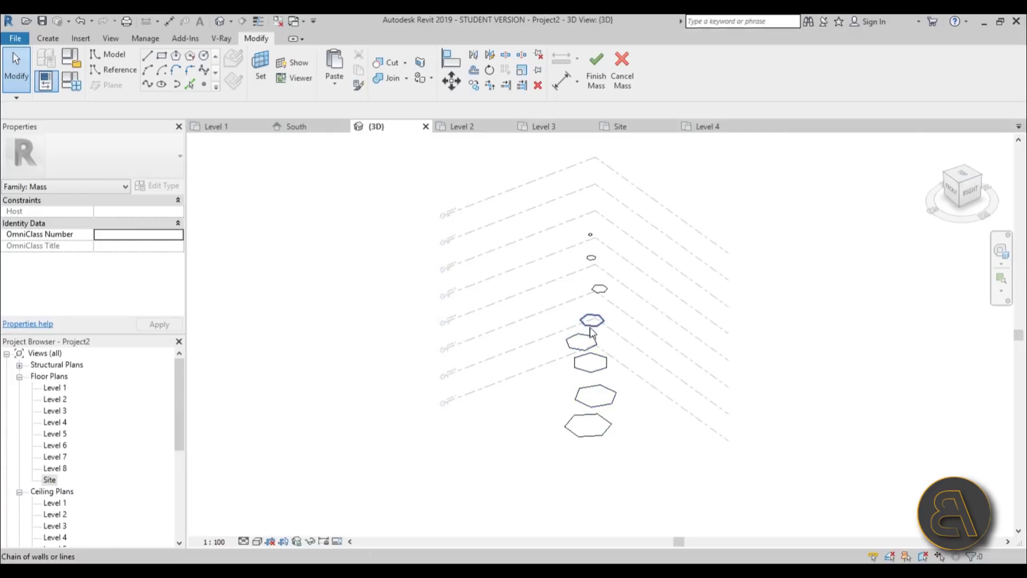
{"action": "scroll", "coordinate": [592, 243], "scroll_direction": "up", "scroll_amount": 3}
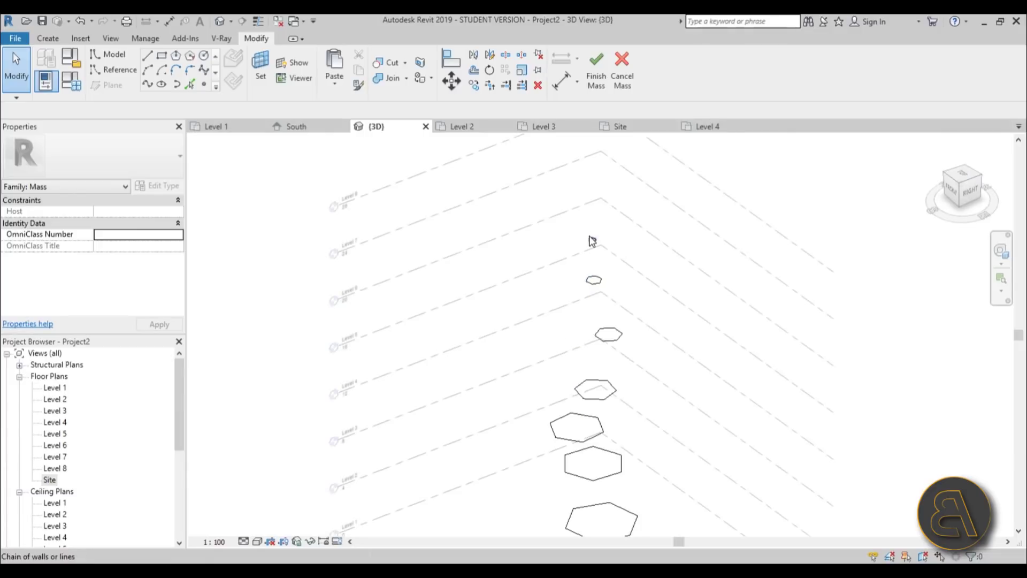
{"action": "scroll", "coordinate": [593, 244], "scroll_direction": "down", "scroll_amount": 3}
{"action": "scroll", "coordinate": [522, 398], "scroll_direction": "up", "scroll_amount": 4}
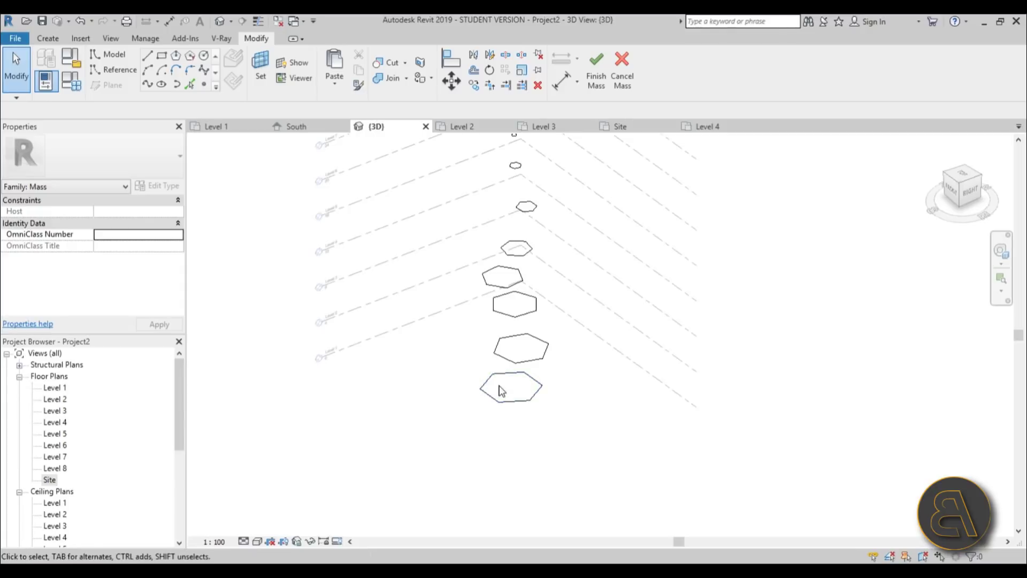
{"action": "left_click", "coordinate": [502, 404]}
{"action": "scroll", "coordinate": [506, 398], "scroll_direction": "up", "scroll_amount": 3}
{"action": "key", "text": "Escape"}
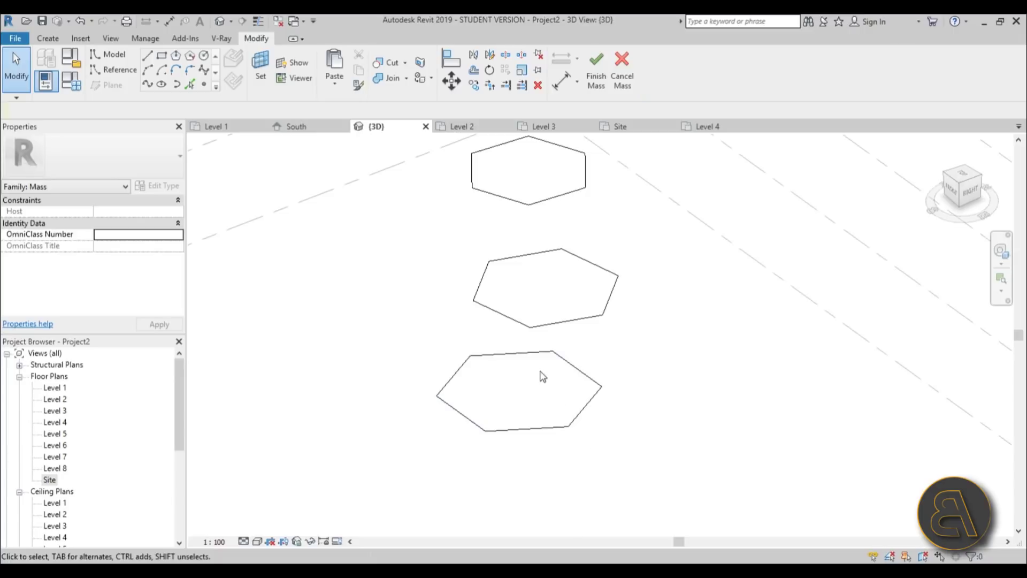
{"action": "scroll", "coordinate": [535, 432], "scroll_direction": "down", "scroll_amount": 3}
{"action": "scroll", "coordinate": [535, 433], "scroll_direction": "up", "scroll_amount": 2}
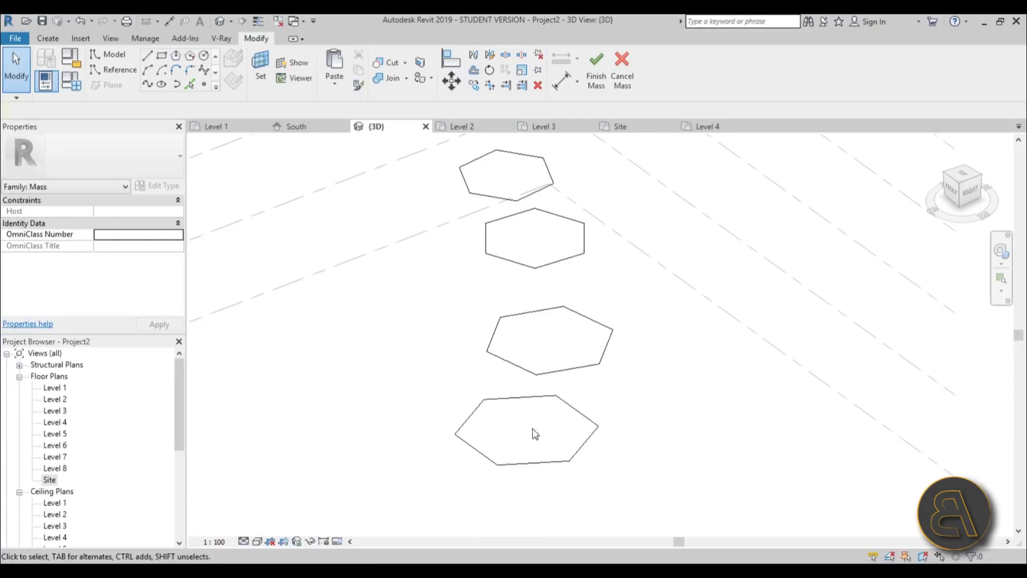
{"action": "scroll", "coordinate": [535, 433], "scroll_direction": "down", "scroll_amount": 3}
{"action": "scroll", "coordinate": [381, 382], "scroll_direction": "down", "scroll_amount": 1}
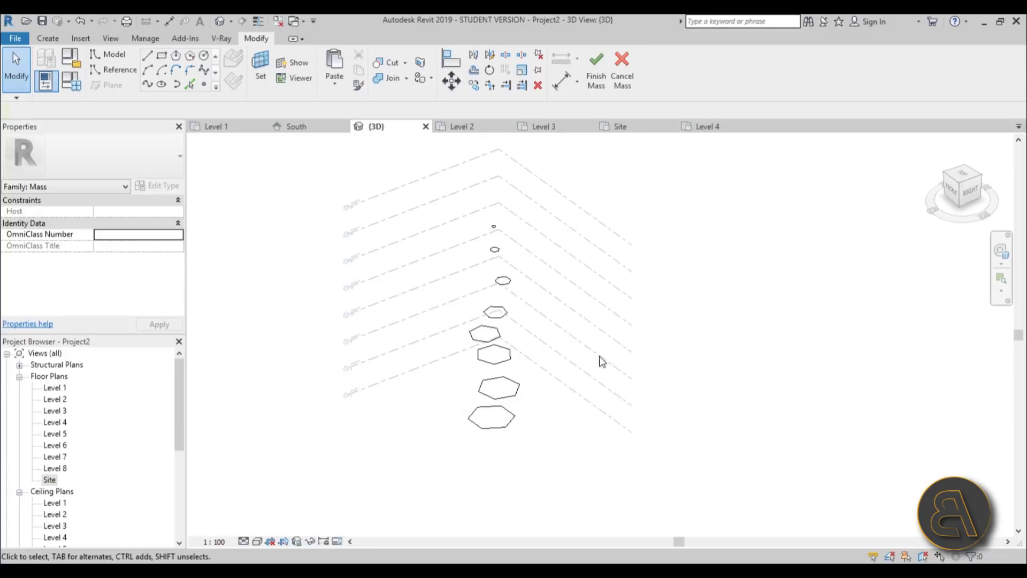
Select all eight hexagonal profiles, create a form through them, and view the twisting mass from the side.
{"action": "left_click_drag", "start_coordinate": [407, 161], "coordinate": [577, 485]}
{"action": "left_click", "coordinate": [588, 70]}
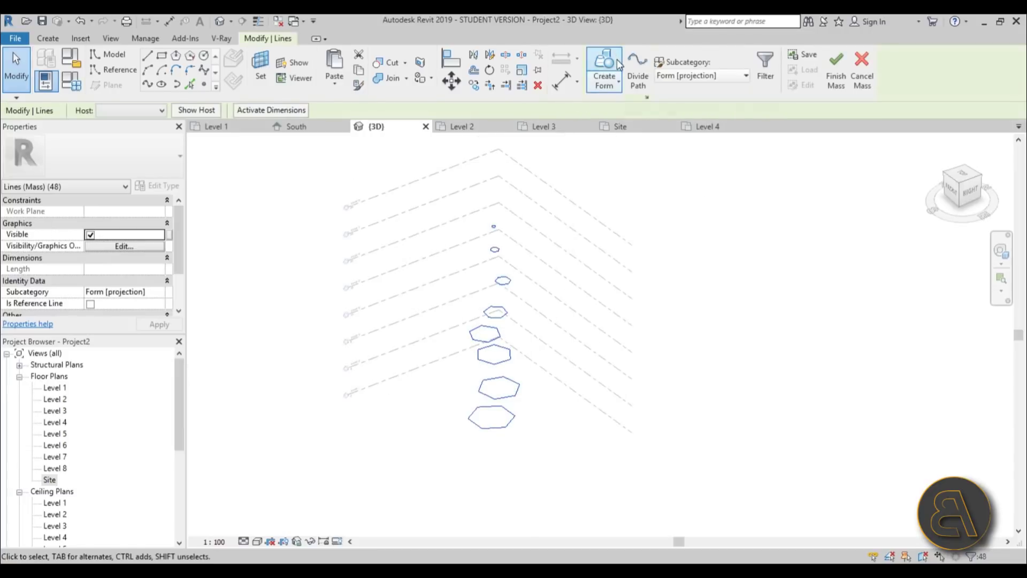
{"action": "middle_click_drag", "start_coordinate": [569, 420], "coordinate": [570, 420], "text": "shift"}
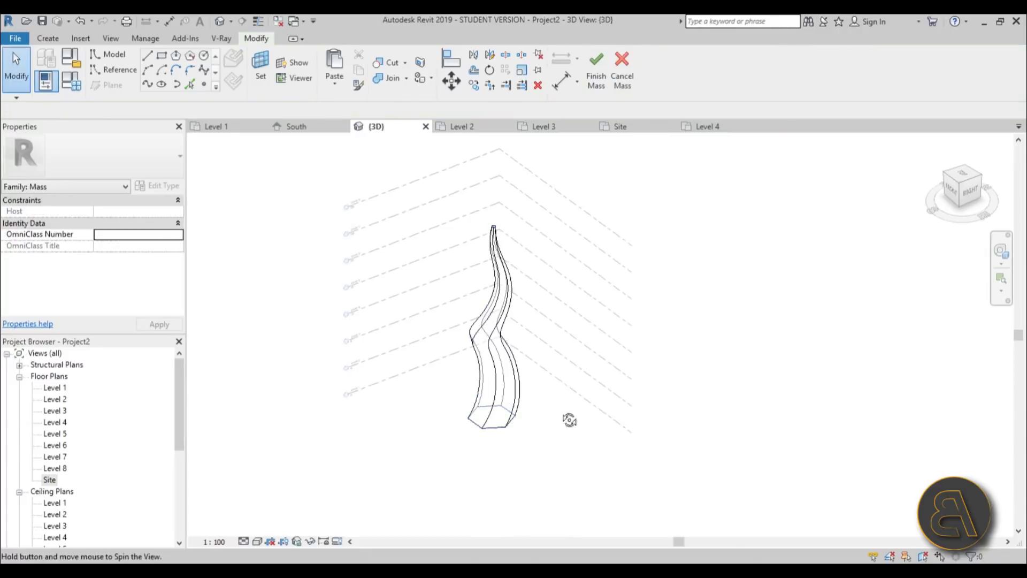
{"action": "middle_click_drag", "start_coordinate": [458, 217], "coordinate": [451, 160], "text": "shift"}
{"action": "middle_click_drag", "start_coordinate": [546, 396], "coordinate": [451, 396], "text": "shift"}
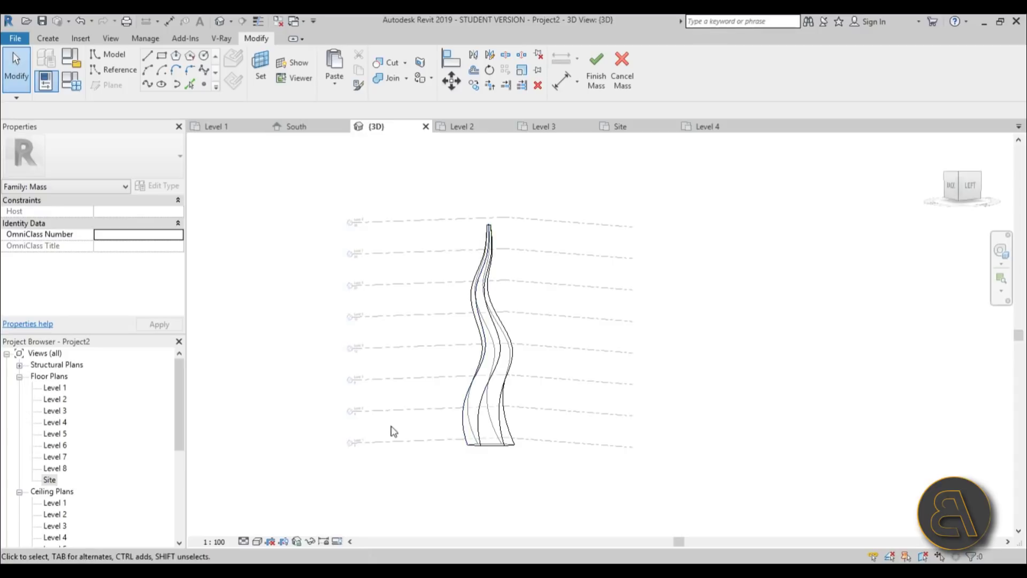
Set the 3D view to a shaded display and inspect the twisting form from above and from the sides.
{"action": "middle_click_drag", "start_coordinate": [392, 428], "coordinate": [642, 449], "text": "shift"}
{"action": "middle_click_drag", "start_coordinate": [545, 433], "coordinate": [506, 214], "text": "shift"}
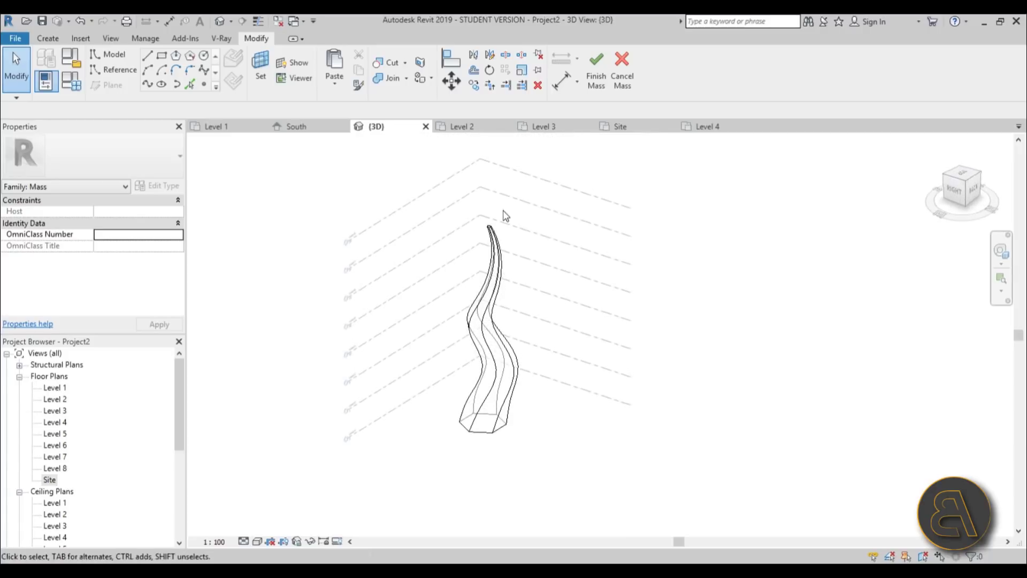
{"action": "middle_click_drag", "start_coordinate": [797, 181], "coordinate": [589, 306], "text": "shift"}
{"action": "key", "text": "z"}
{"action": "key", "text": "f"}
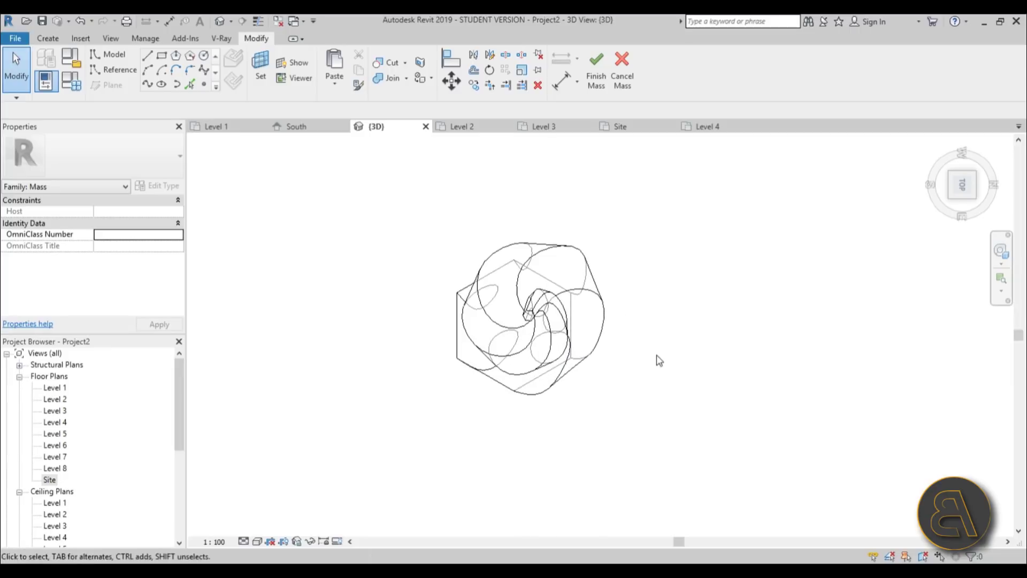
{"action": "left_click", "coordinate": [257, 541]}
{"action": "left_click", "coordinate": [268, 518]}
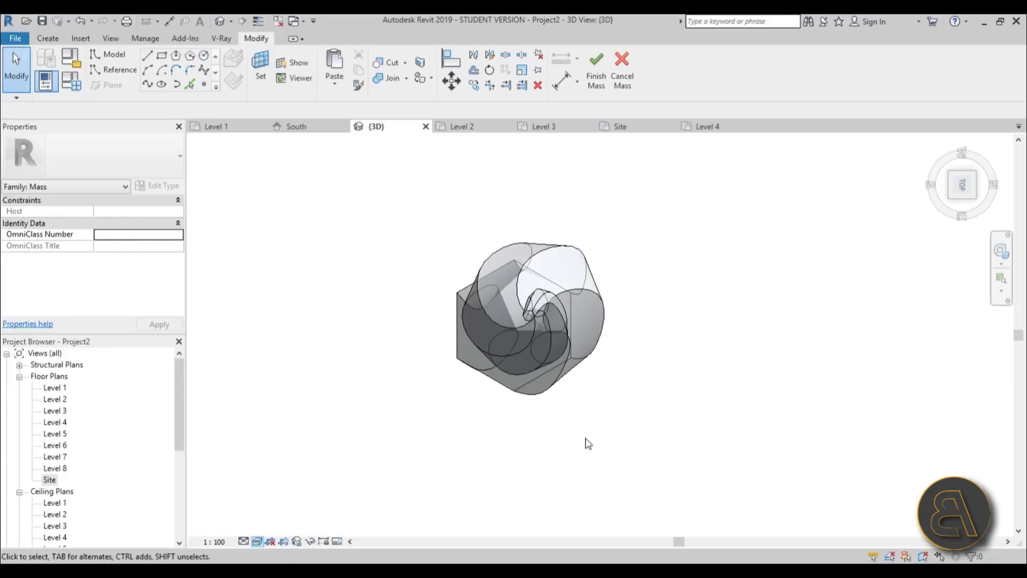
{"action": "middle_click_drag", "start_coordinate": [587, 442], "coordinate": [637, 200], "text": "shift"}
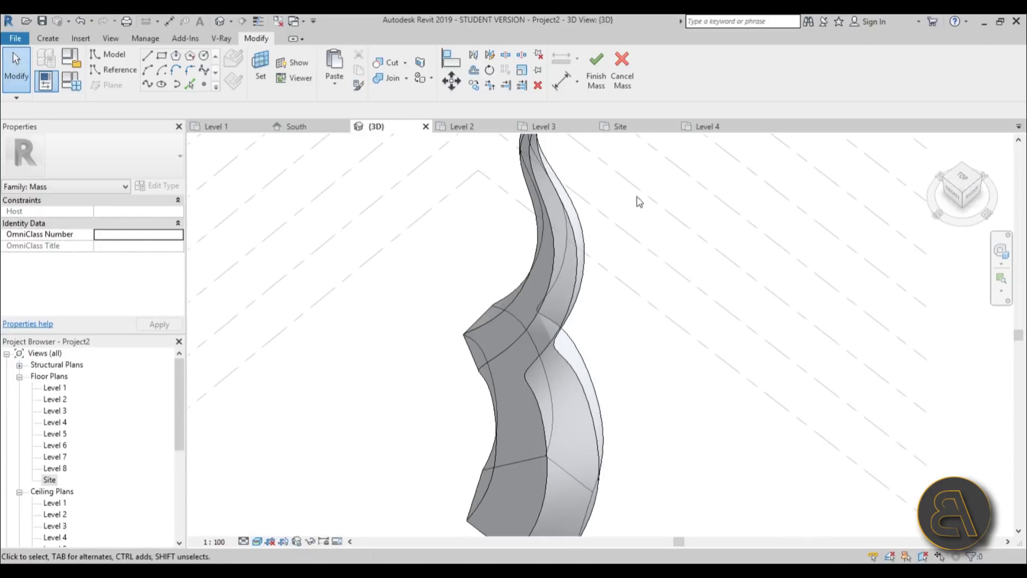
Finish the in-place mass and view the whole twisting tower in the 3D project view.
{"action": "left_click", "coordinate": [595, 73]}
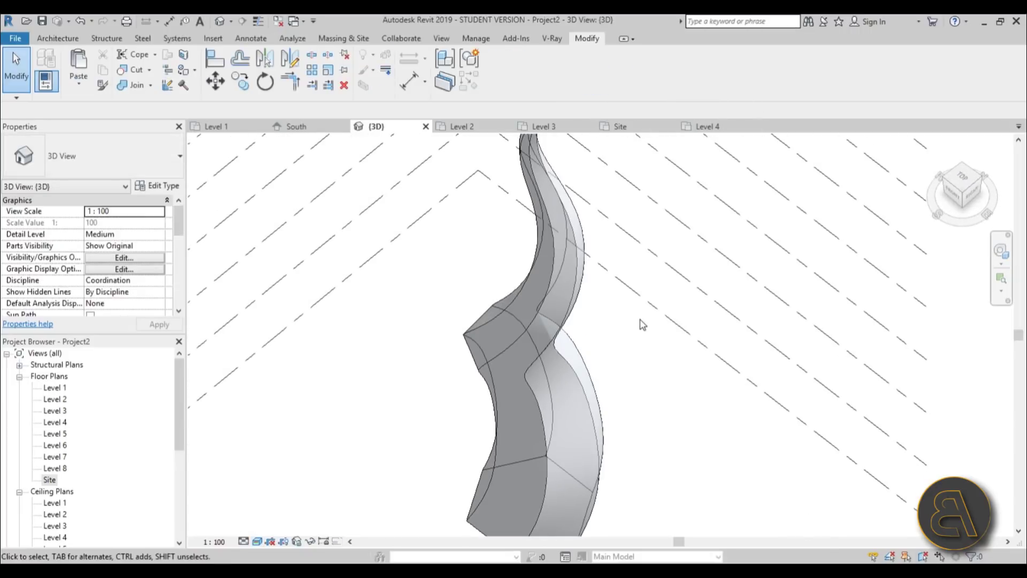
{"action": "scroll", "coordinate": [630, 323], "scroll_direction": "down", "scroll_amount": 3}
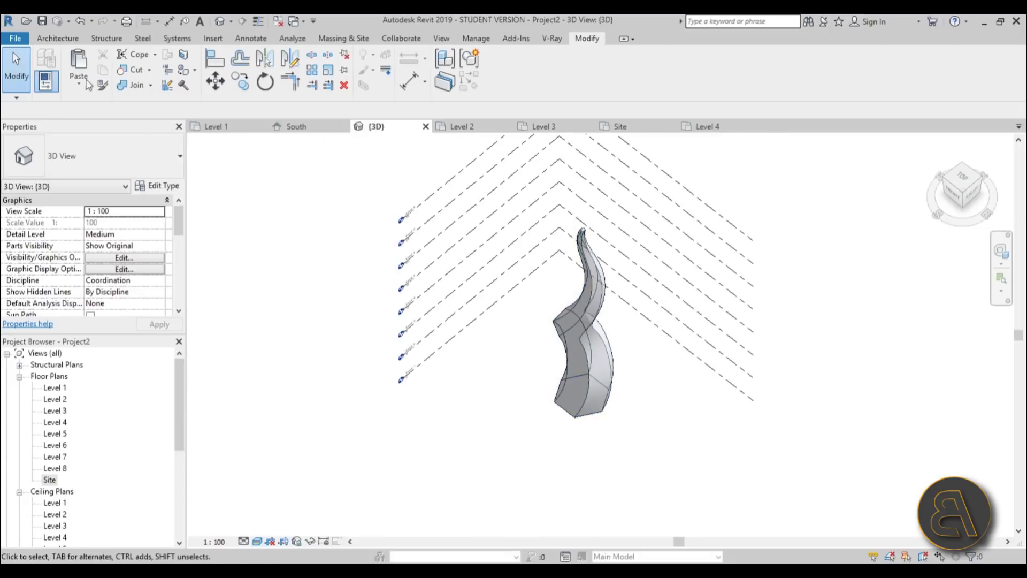
{"action": "left_click", "coordinate": [57, 38]}
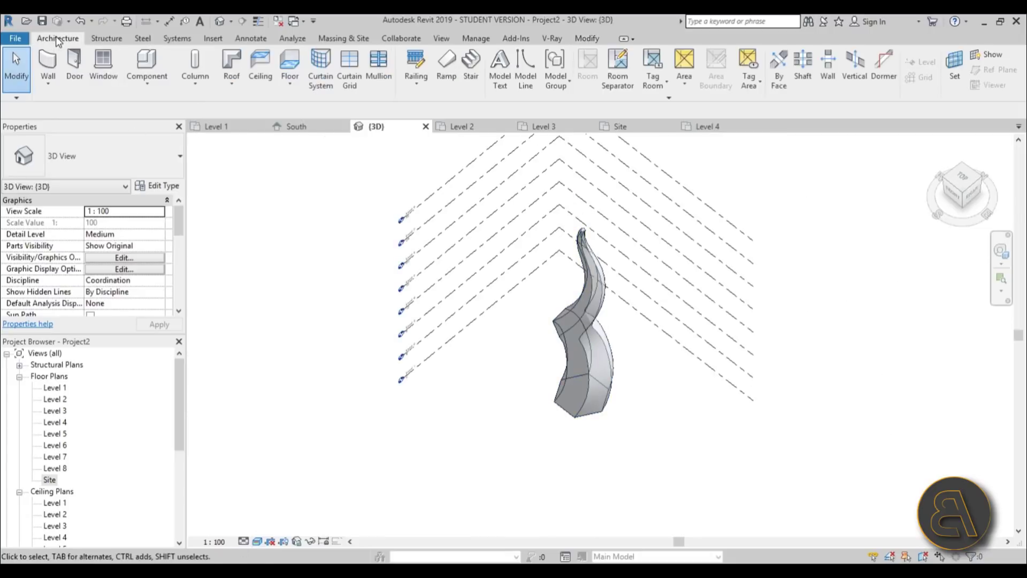
{"action": "left_click", "coordinate": [256, 542]}
{"action": "left_click", "coordinate": [538, 516]}
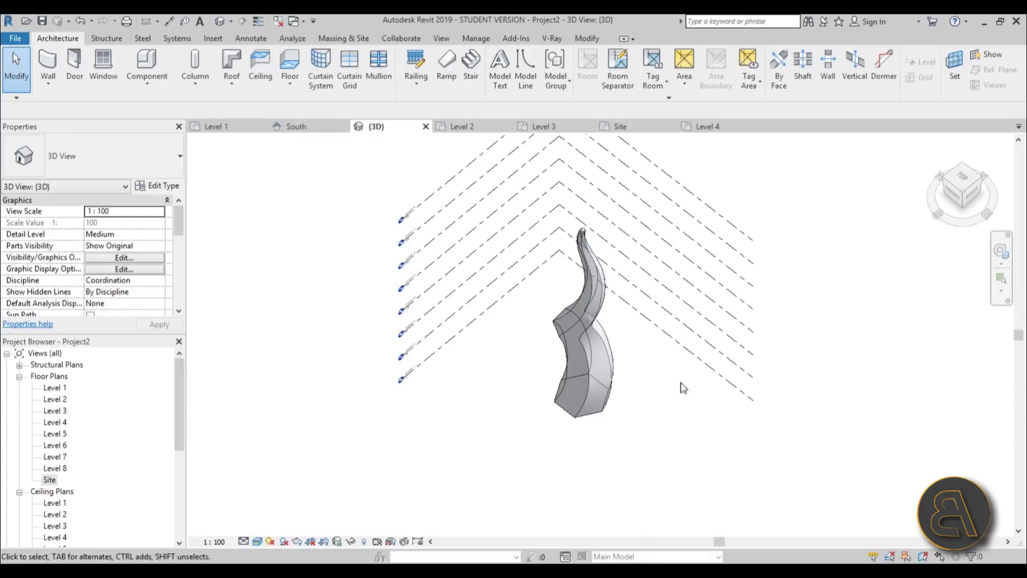
{"action": "middle_click_drag", "start_coordinate": [681, 385], "coordinate": [582, 349], "text": "shift"}
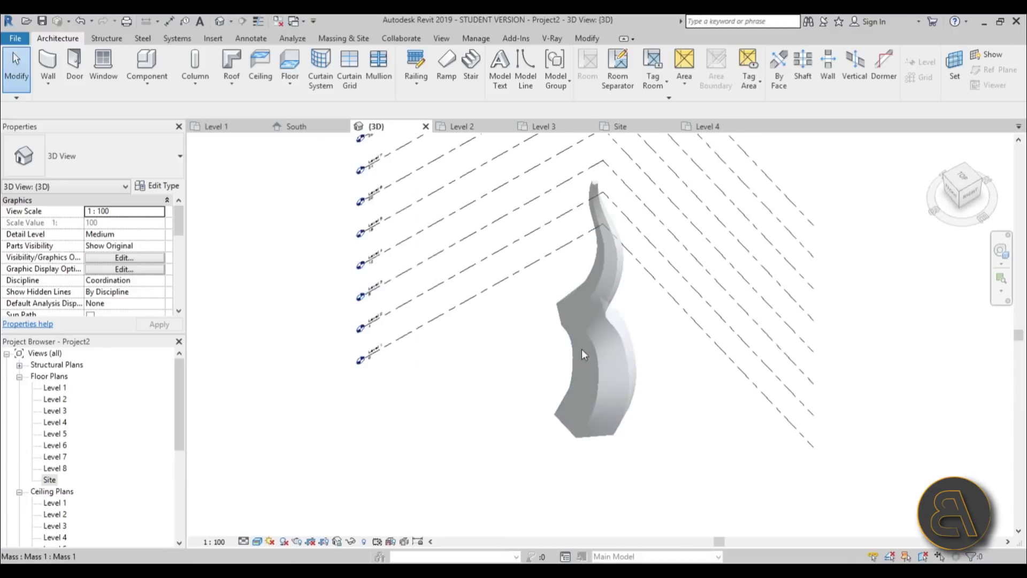
Turn on shadows and create a 1500 x 3000mm curtain system on the faces of the twisting mass.
{"action": "left_click", "coordinate": [343, 38]}
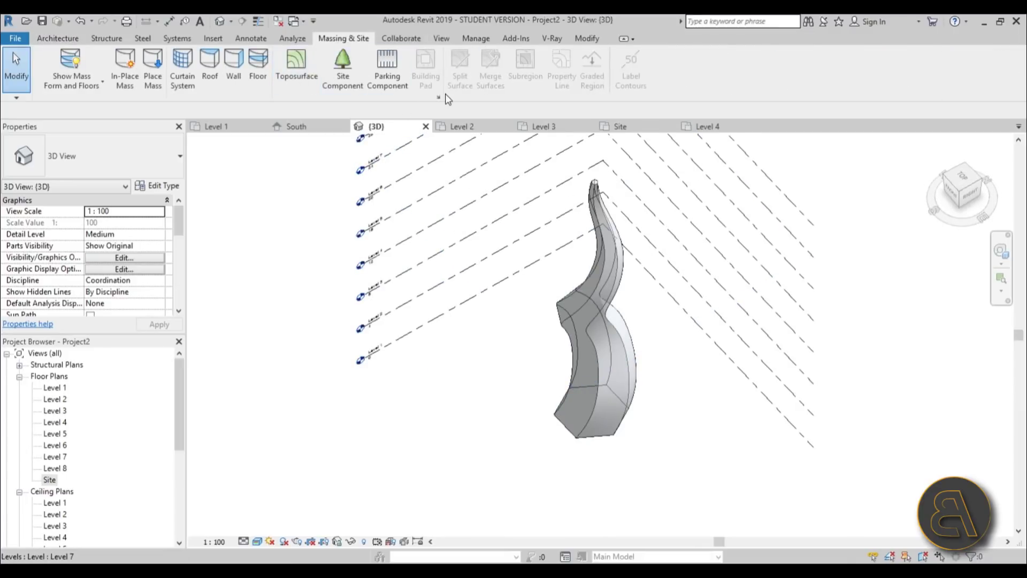
{"action": "left_click", "coordinate": [191, 84]}
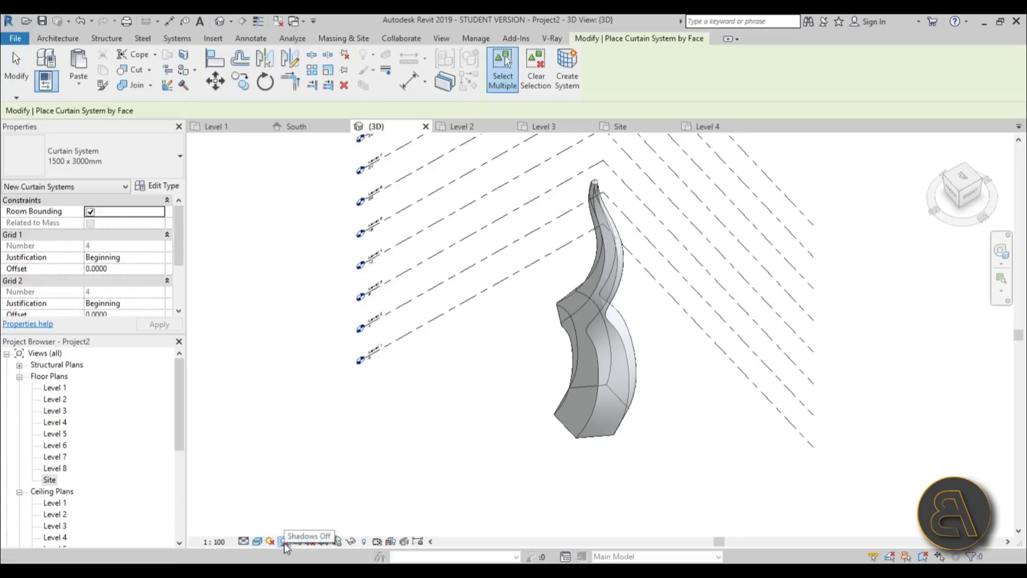
{"action": "middle_click_drag", "start_coordinate": [498, 408], "coordinate": [551, 356], "text": "shift"}
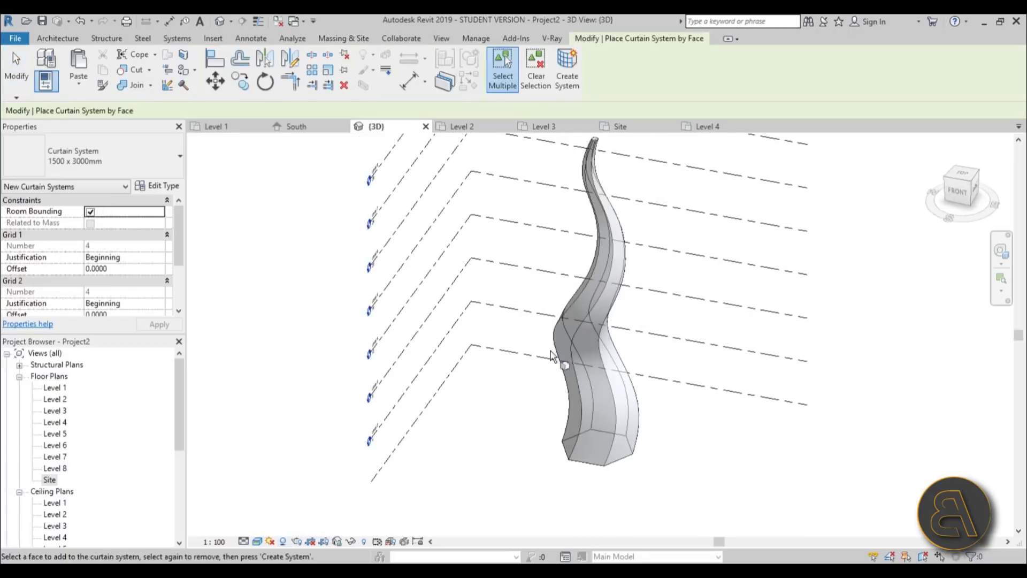
{"action": "left_click", "coordinate": [603, 470]}
{"action": "middle_click_drag", "start_coordinate": [649, 480], "coordinate": [534, 467], "text": "shift"}
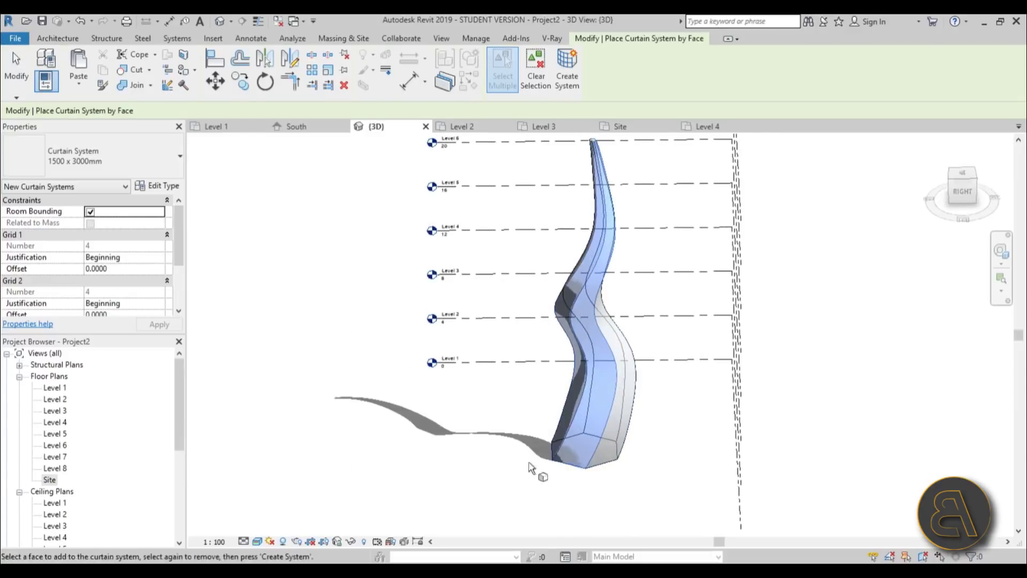
{"action": "middle_click_drag", "start_coordinate": [599, 463], "coordinate": [535, 481], "text": "shift"}
{"action": "left_click", "coordinate": [567, 70]}
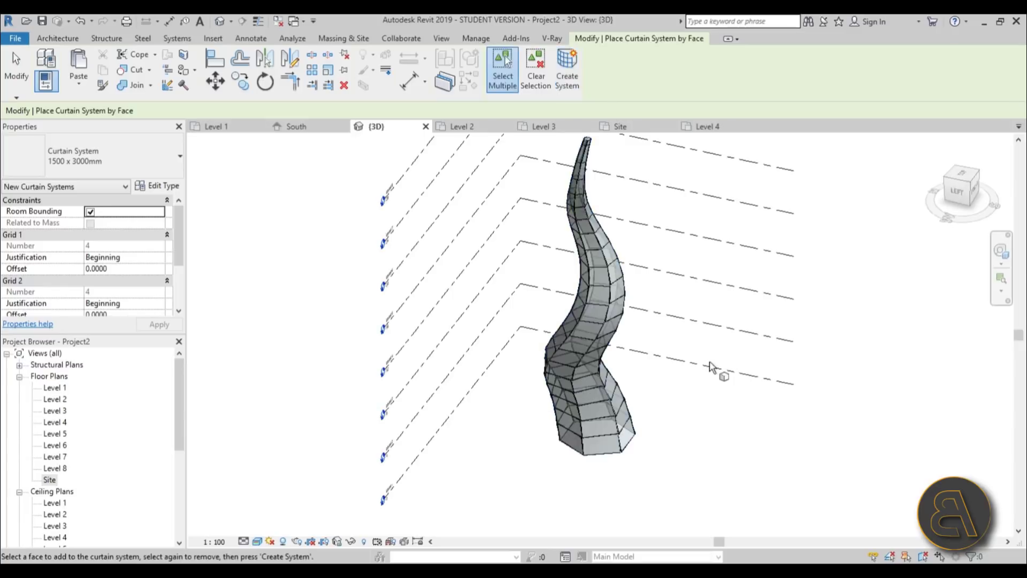
{"action": "scroll", "coordinate": [730, 417], "scroll_direction": "down", "scroll_amount": 2}
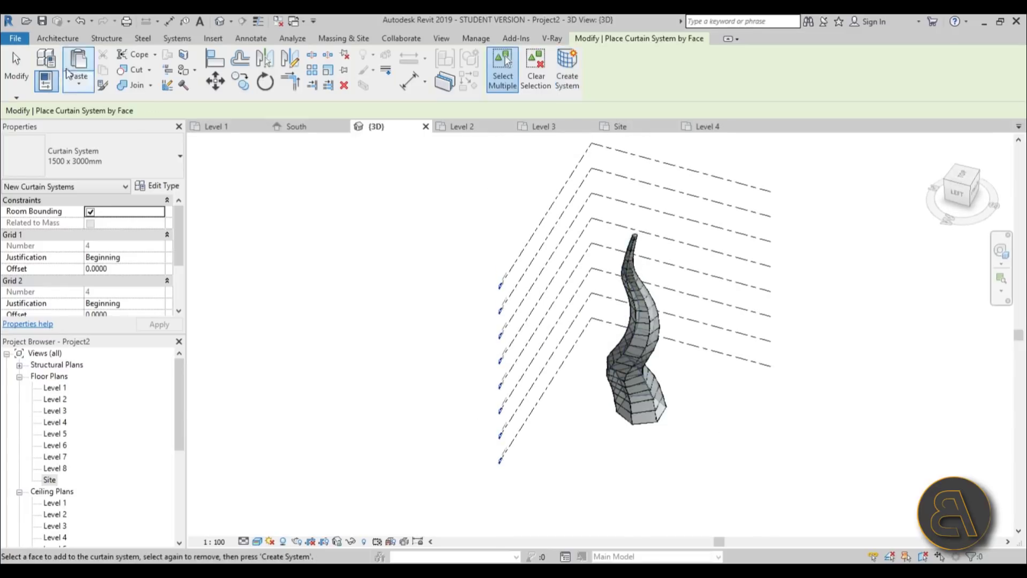
{"action": "left_click", "coordinate": [16, 70]}
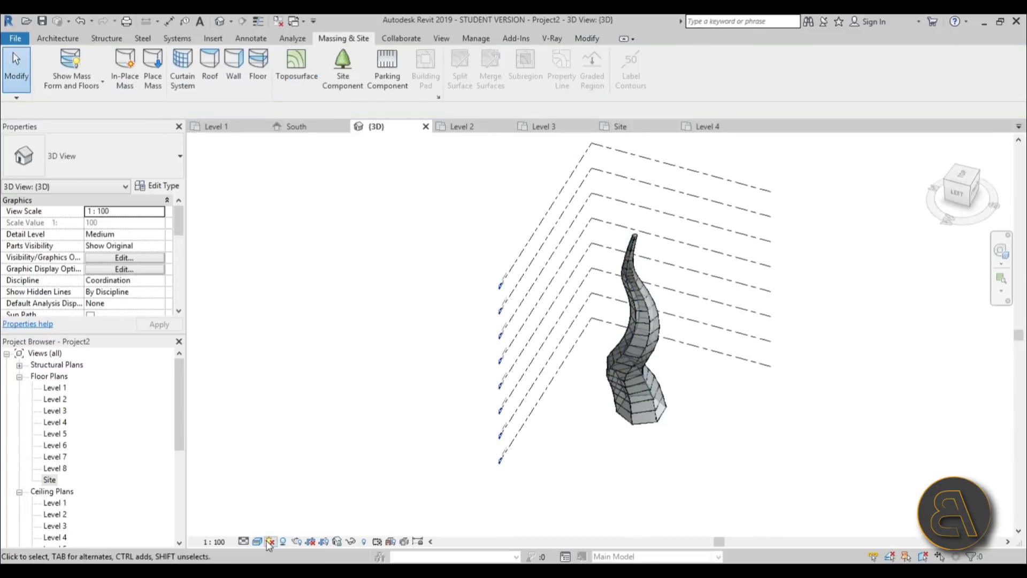
{"action": "middle_click_drag", "start_coordinate": [890, 439], "coordinate": [886, 414], "text": "shift"}
{"action": "middle_click_drag", "start_coordinate": [880, 360], "coordinate": [657, 427], "text": "shift"}
{"action": "middle_click_drag", "start_coordinate": [692, 467], "coordinate": [406, 469], "text": "shift"}
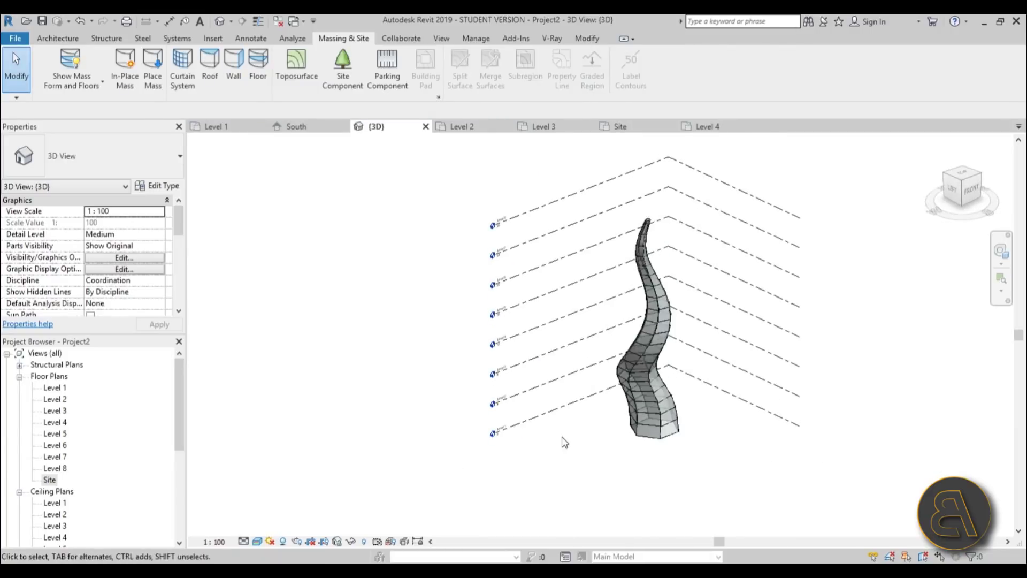